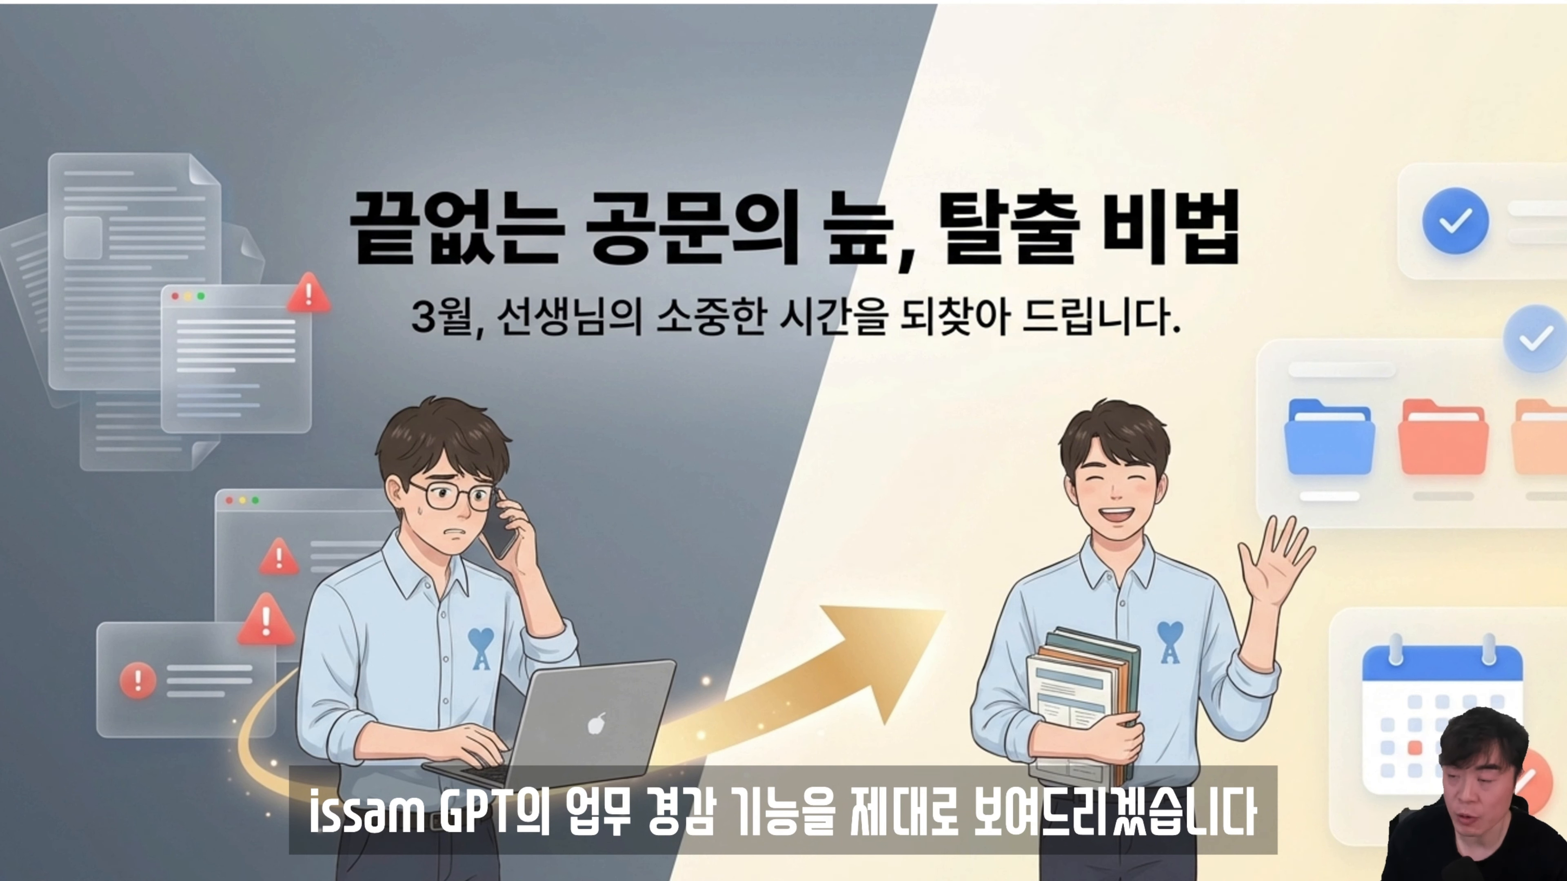
key(Right)
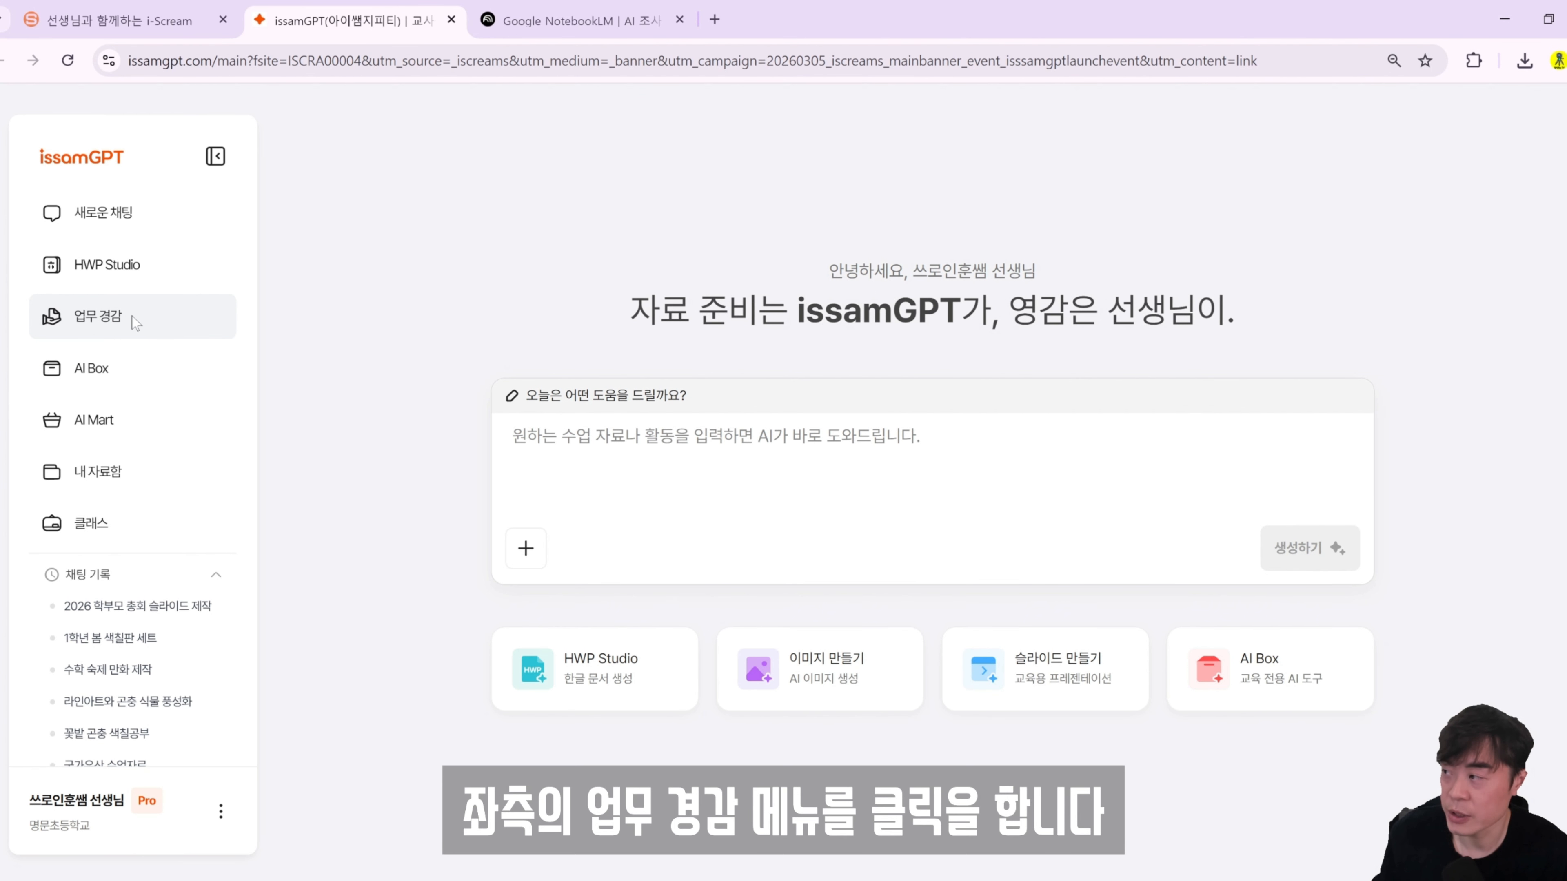
Open the 업무 프로세스 생성 service in 업무 경감 and generate a work process from the two gifted-education attachment files.
click(115, 325)
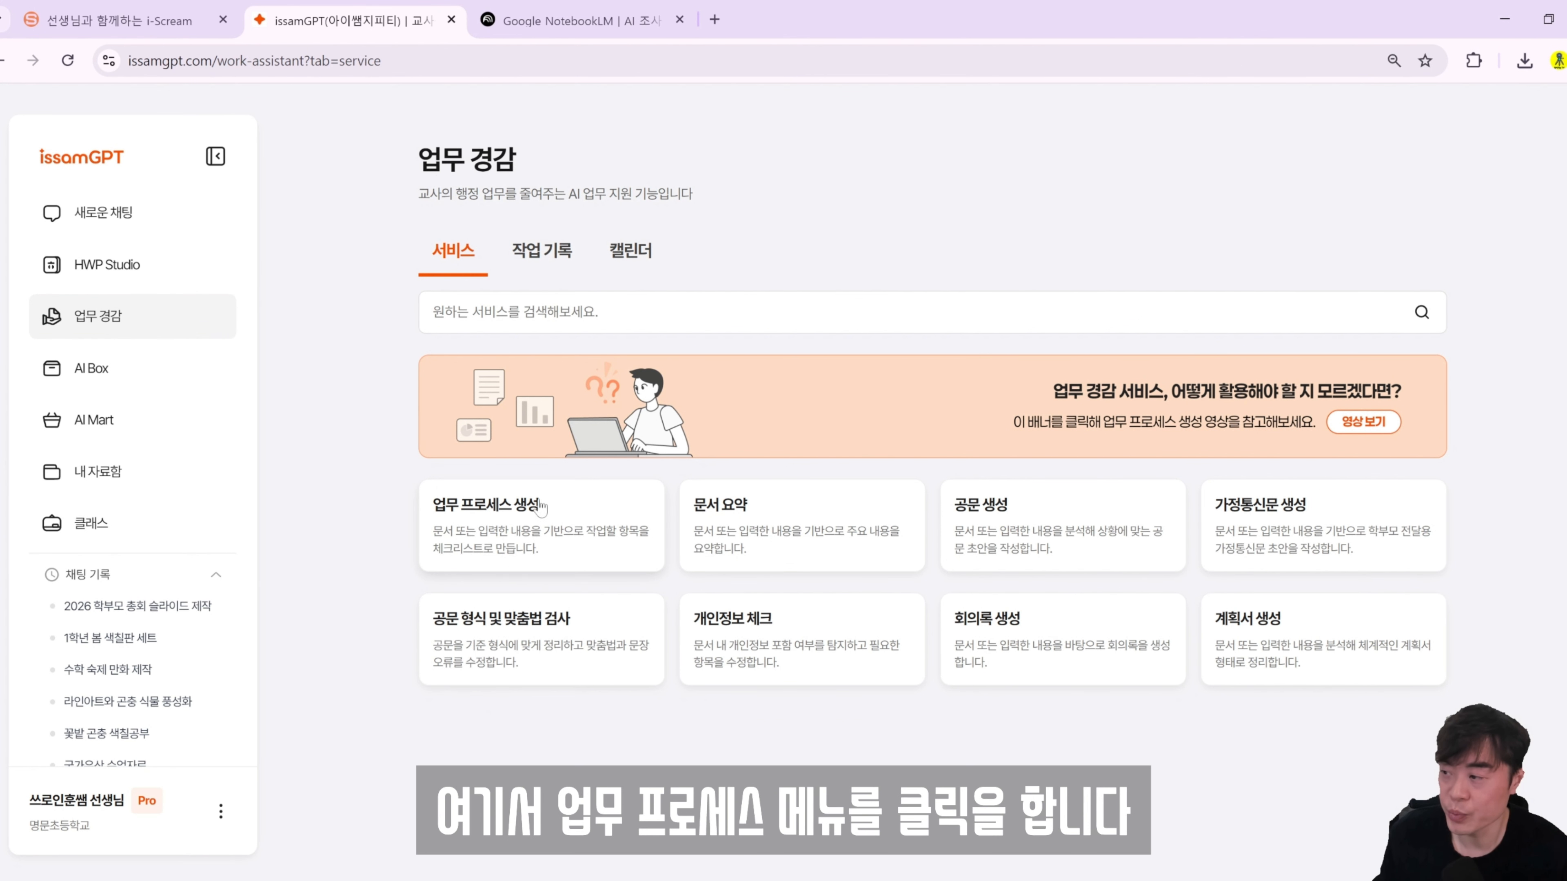
click(524, 520)
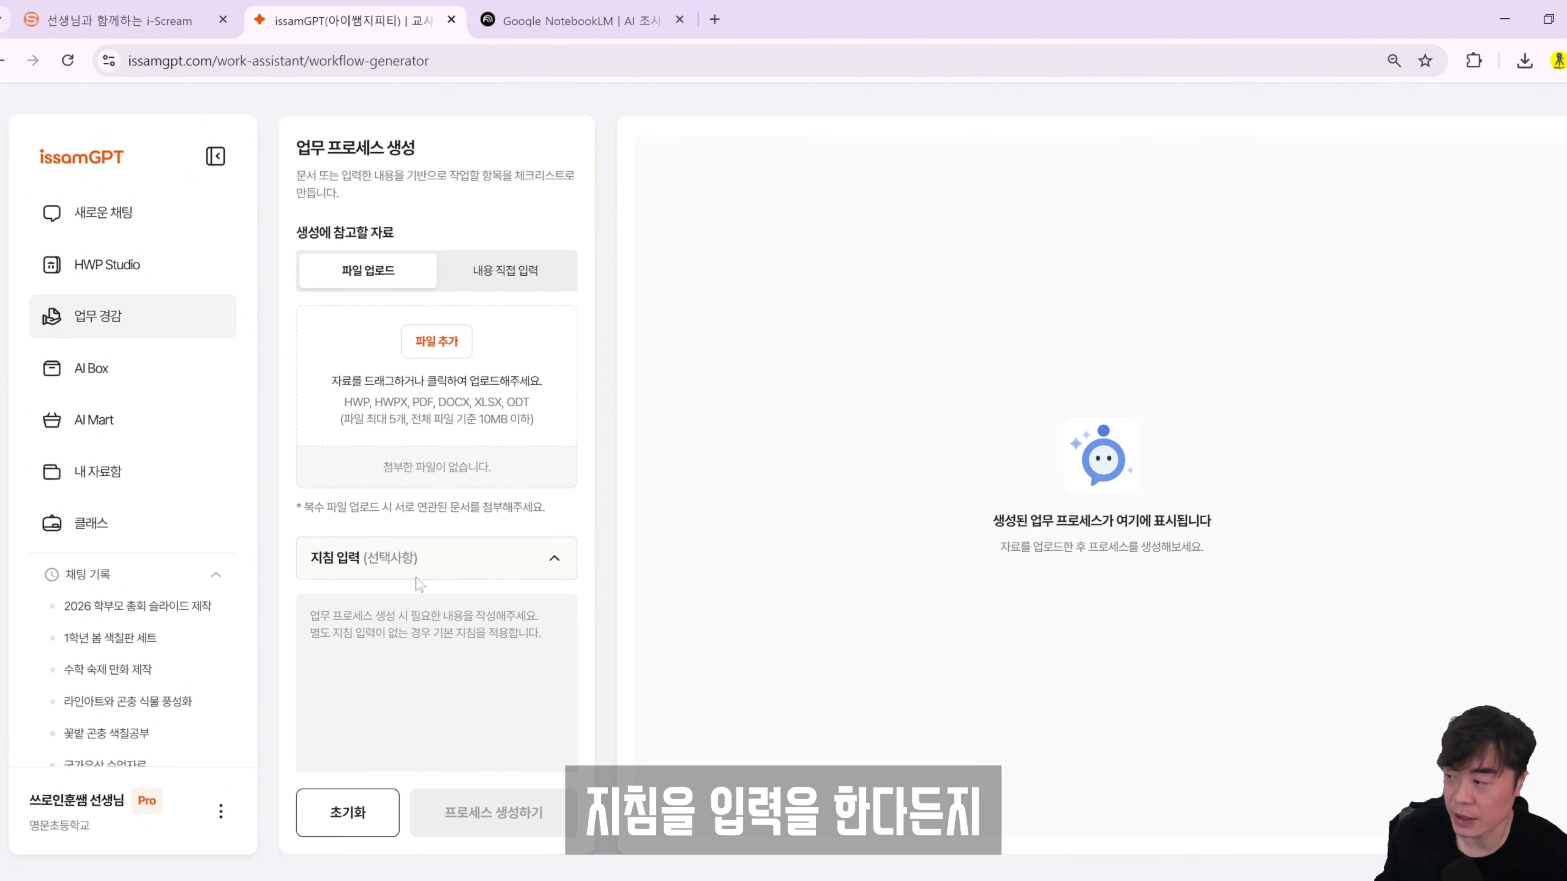
scroll(419, 583, down, 5)
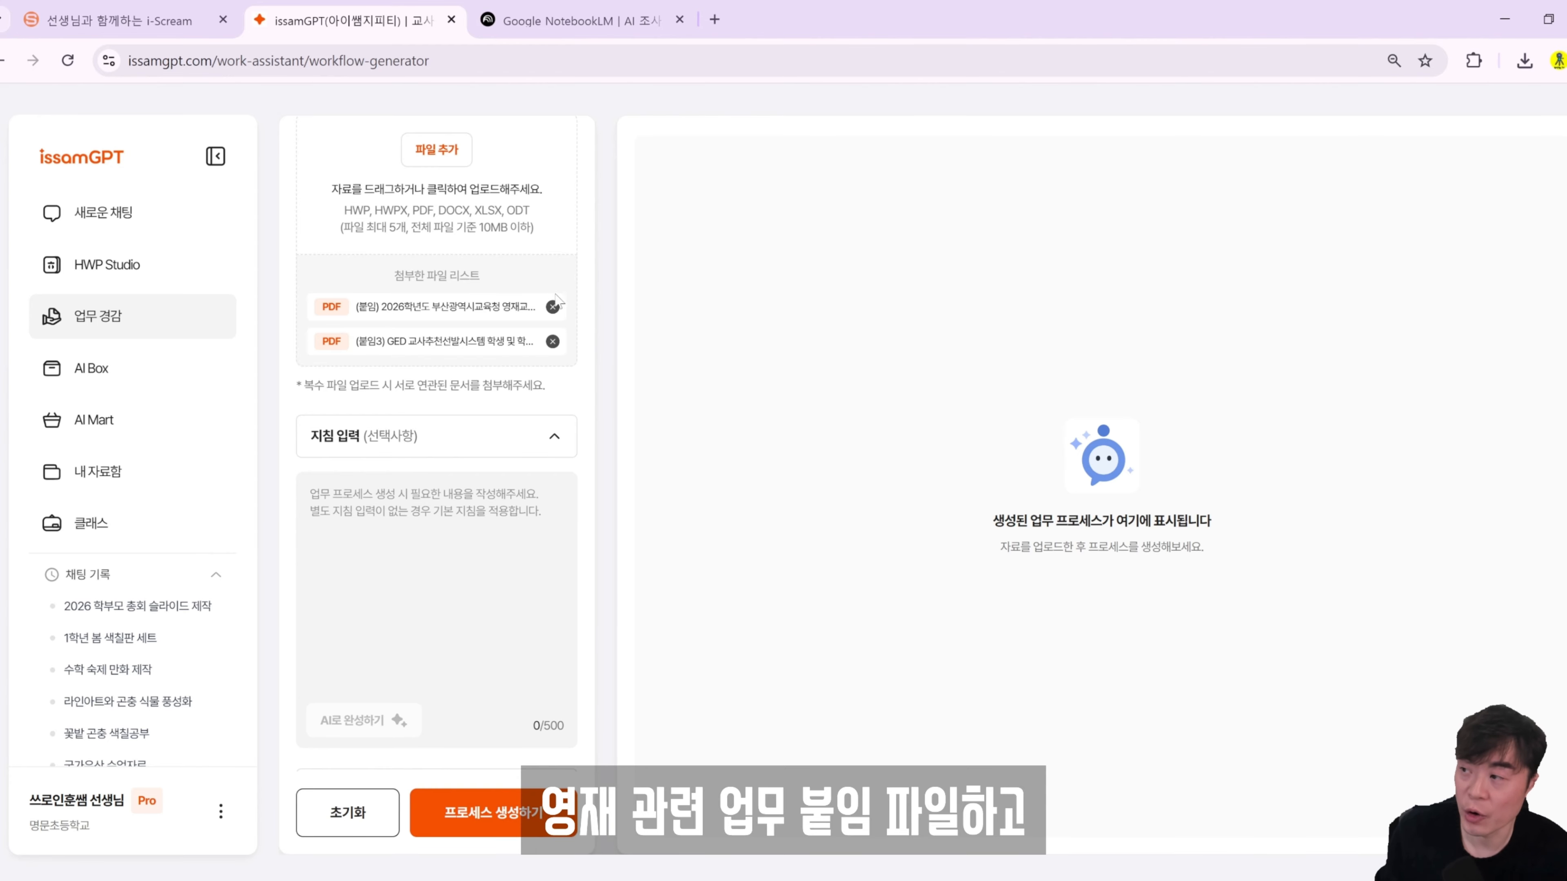
scroll(419, 345, down, 4)
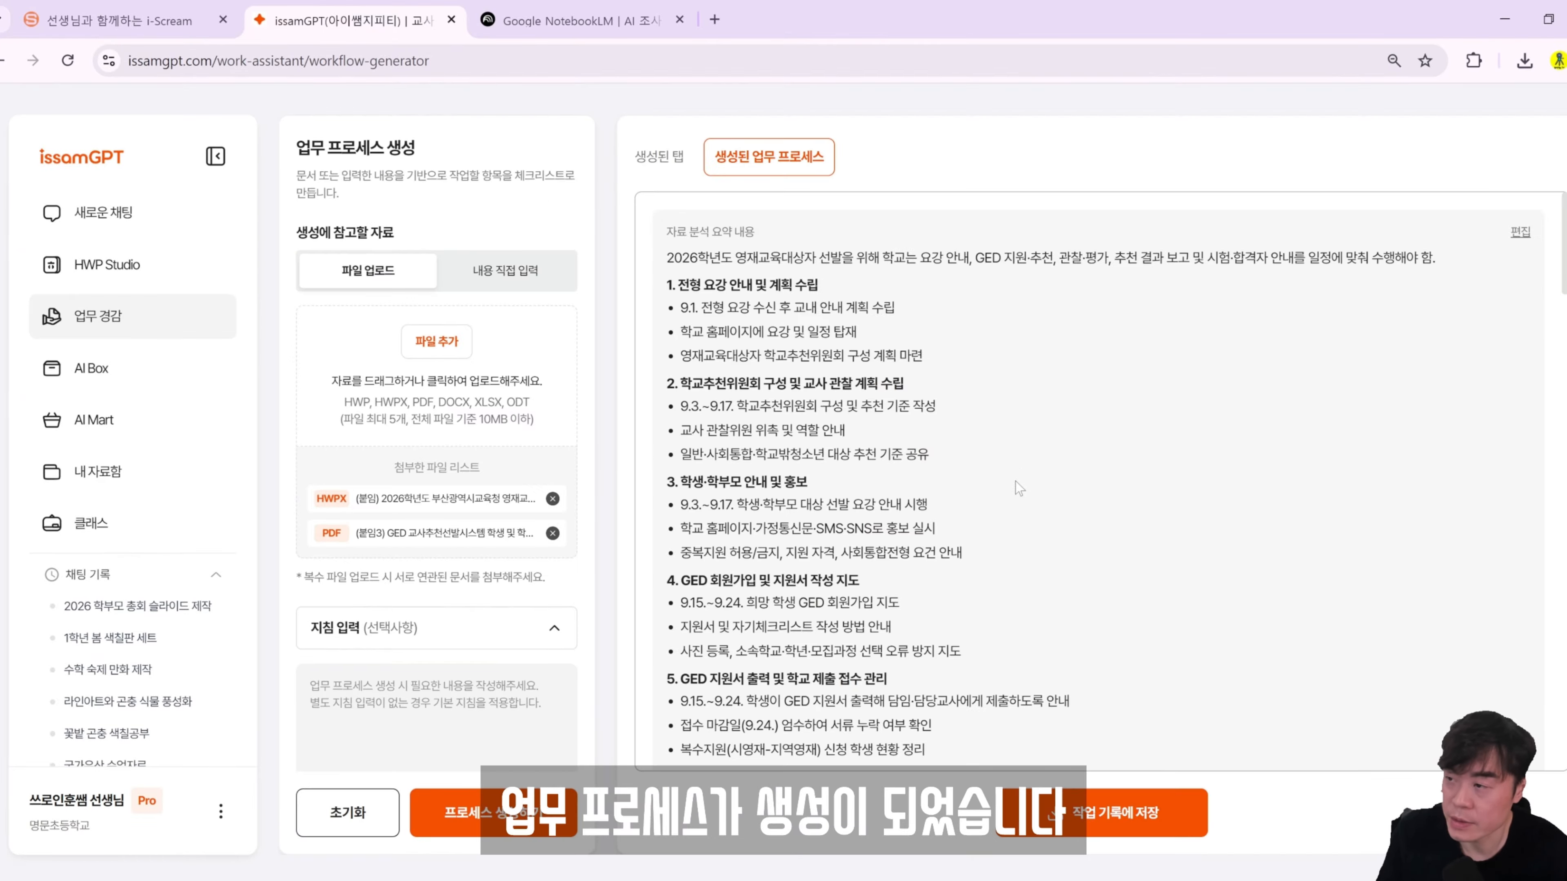
Review the generated document summary and the dated step-by-step work checklist below it.
scroll(1050, 479, down, 9)
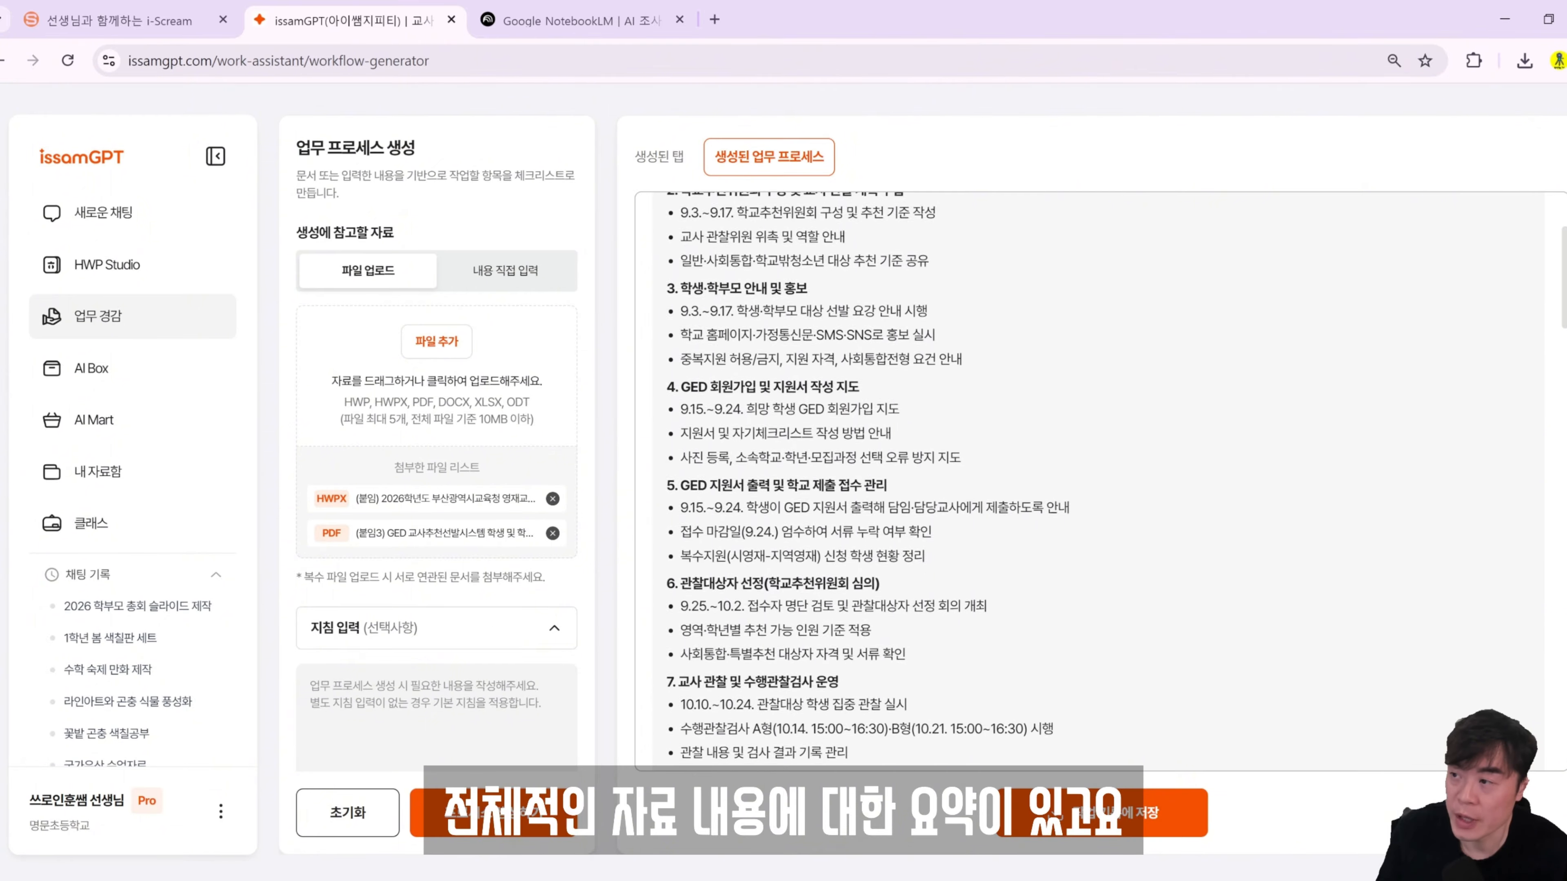
scroll(1051, 479, down, 10)
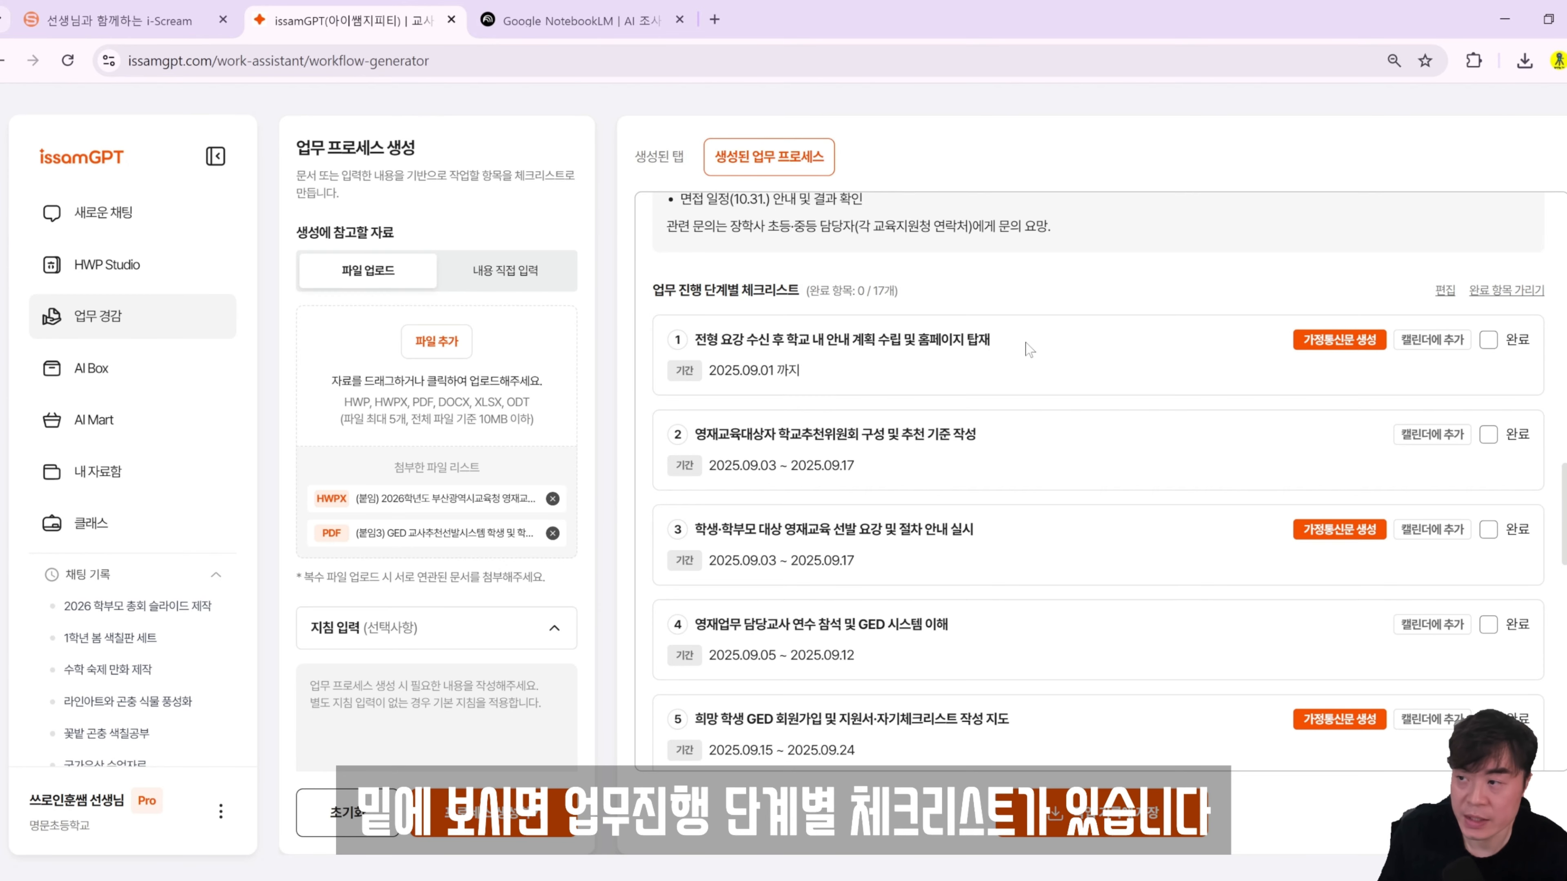
scroll(1028, 351, down, 2)
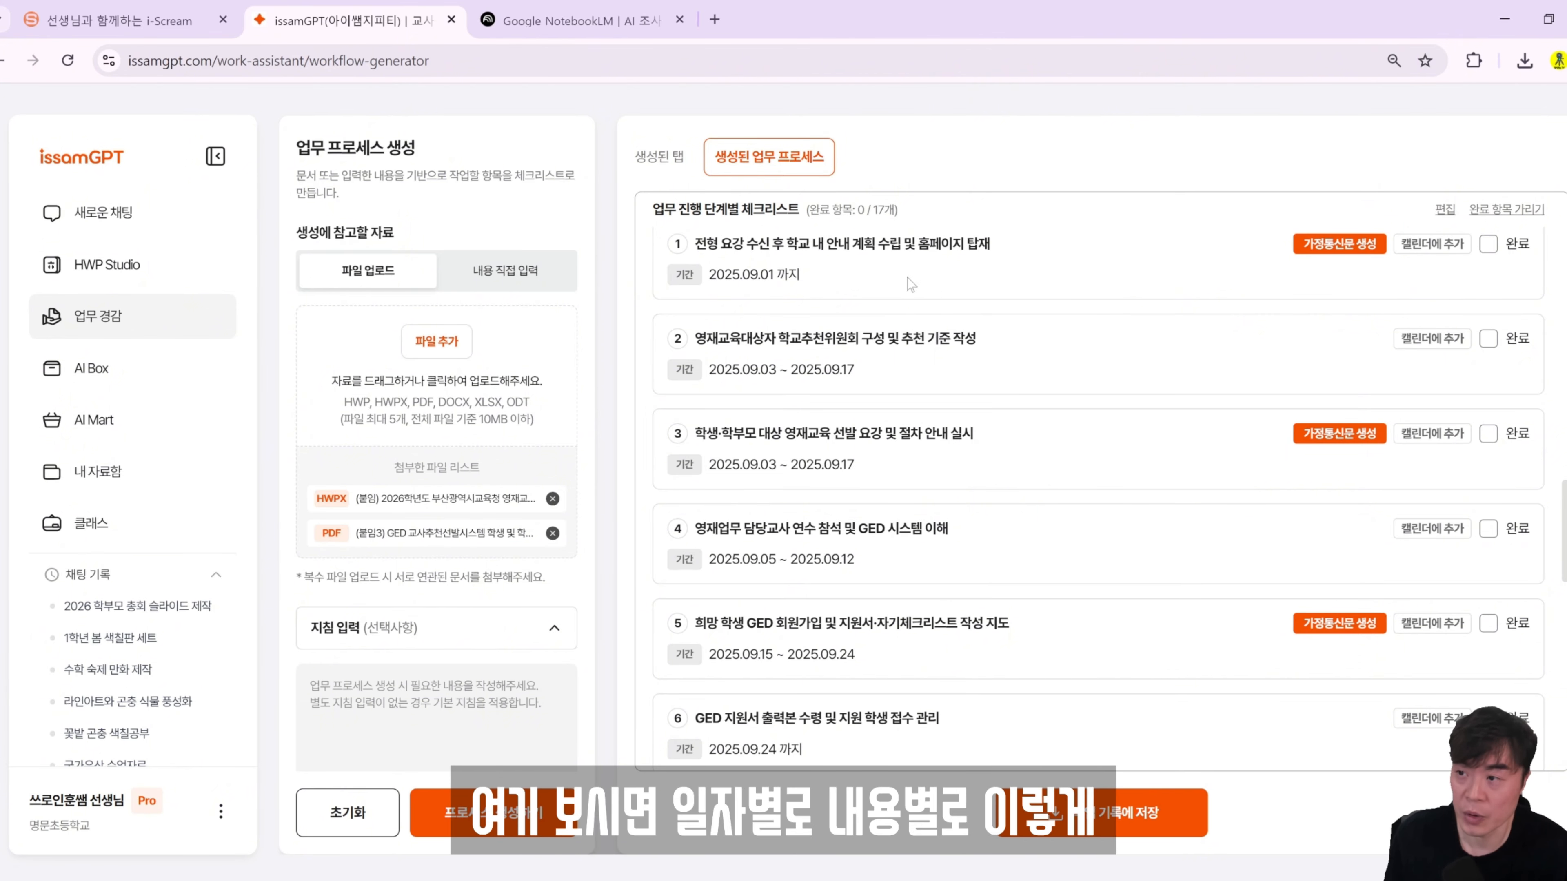
scroll(911, 284, down, 10)
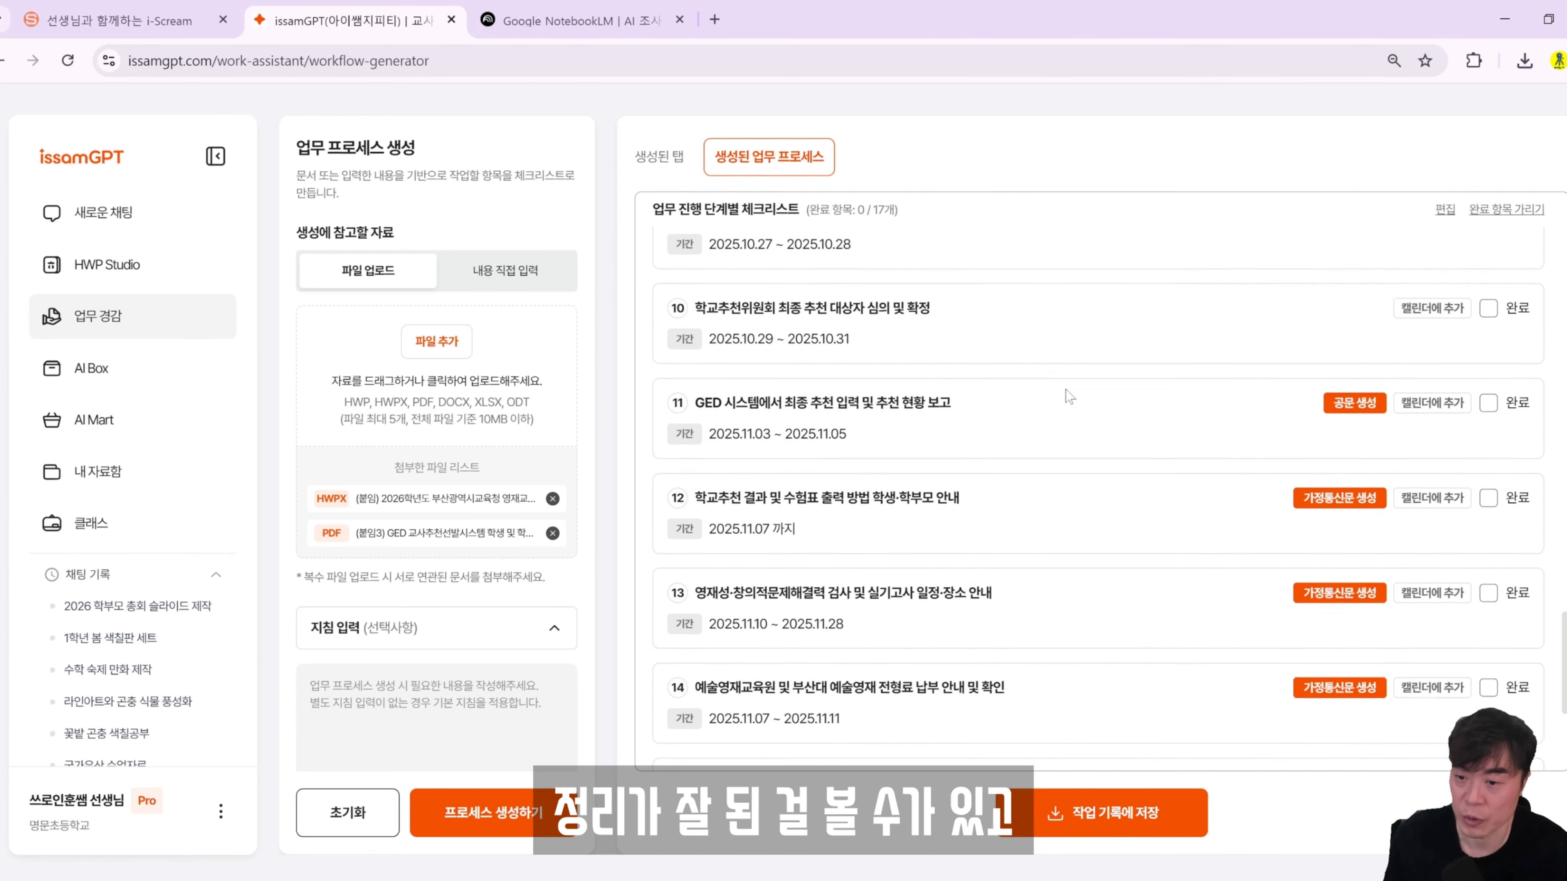
scroll(1065, 389, up, 15)
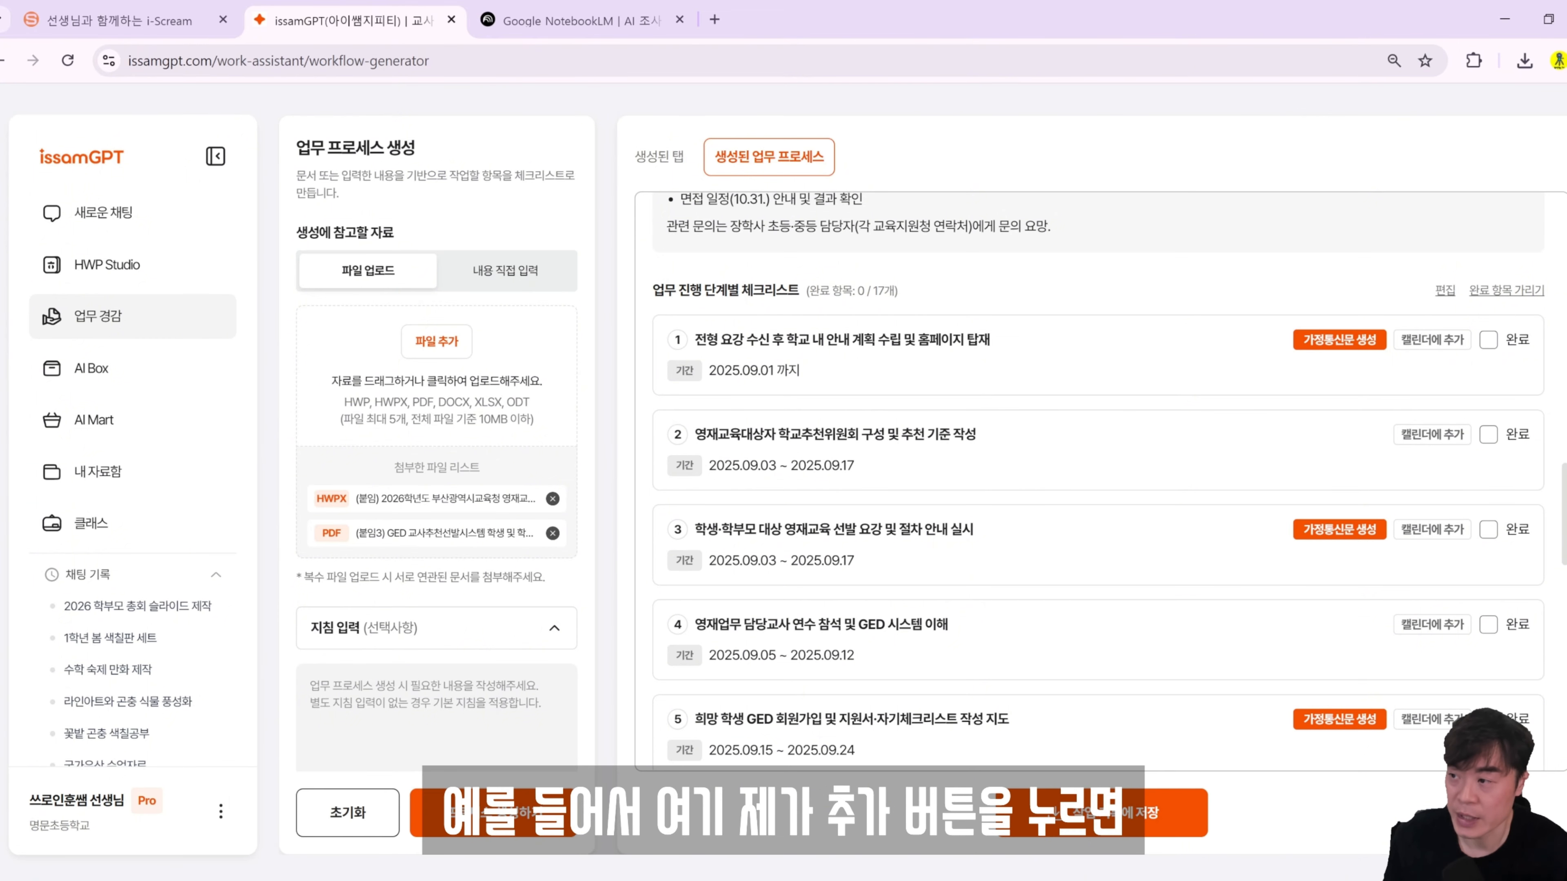
Add checklist items 1 through 7 of the generated work process to the calendar.
click(1442, 347)
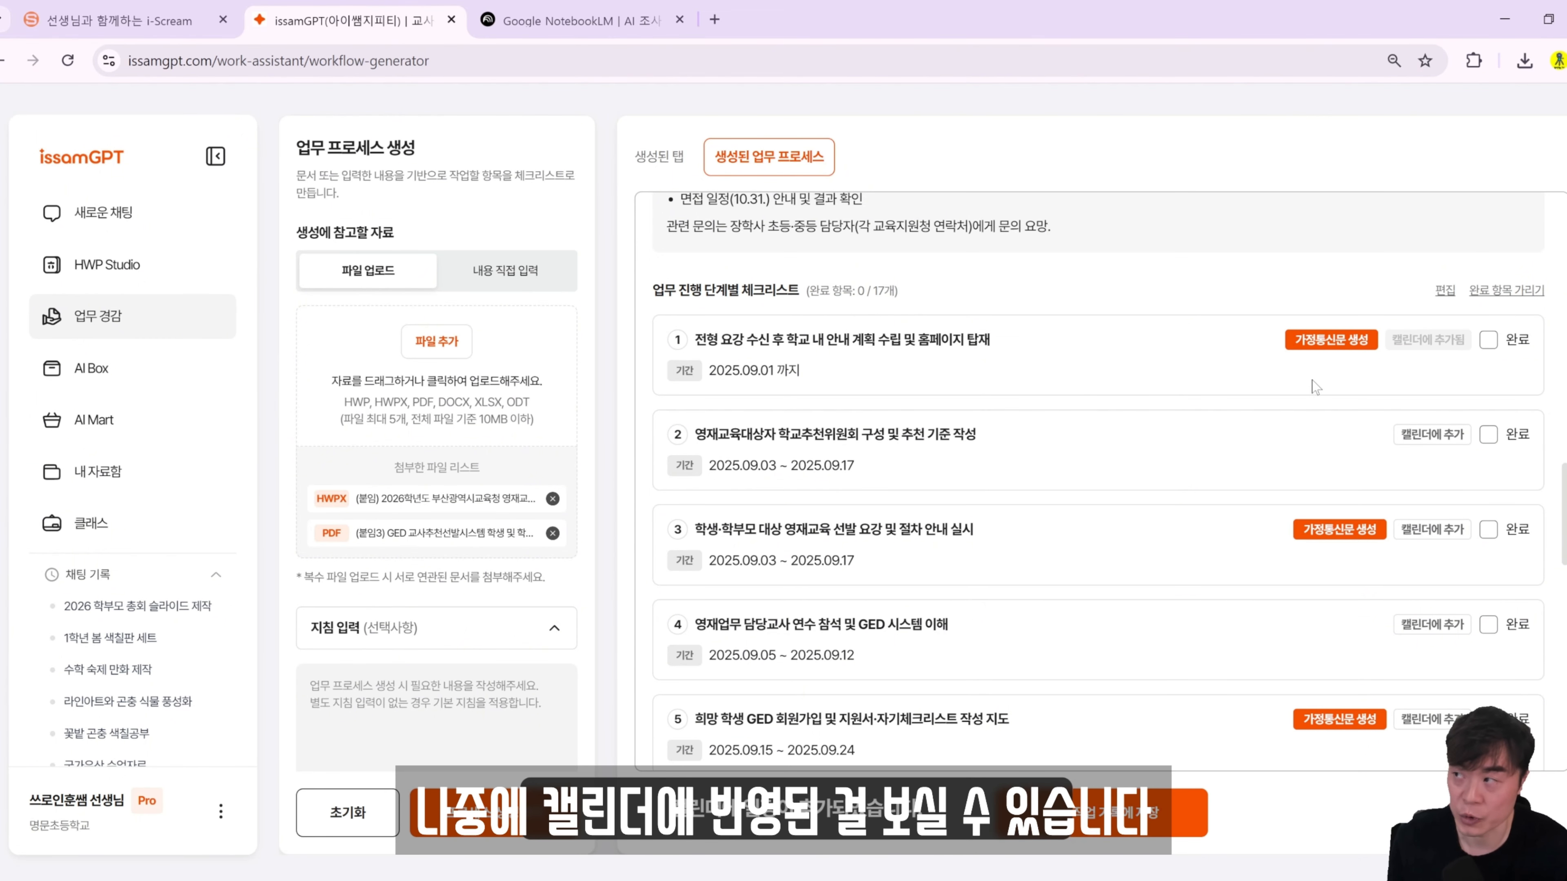
click(1432, 434)
click(1432, 529)
click(1425, 624)
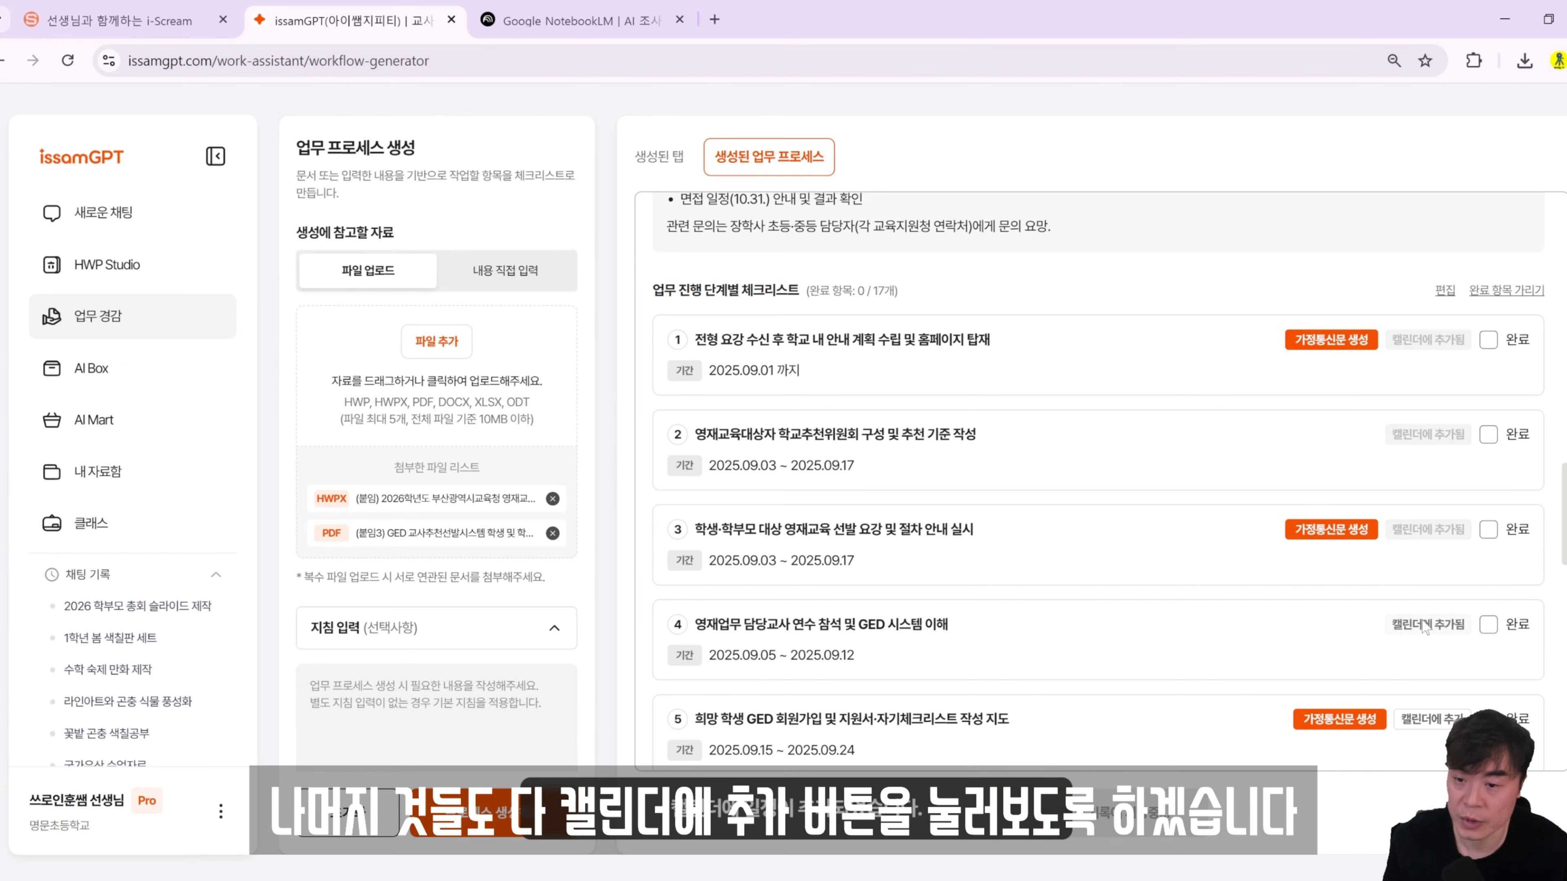
scroll(1425, 625, down, 2)
click(1441, 531)
click(1433, 623)
scroll(1431, 623, down, 2)
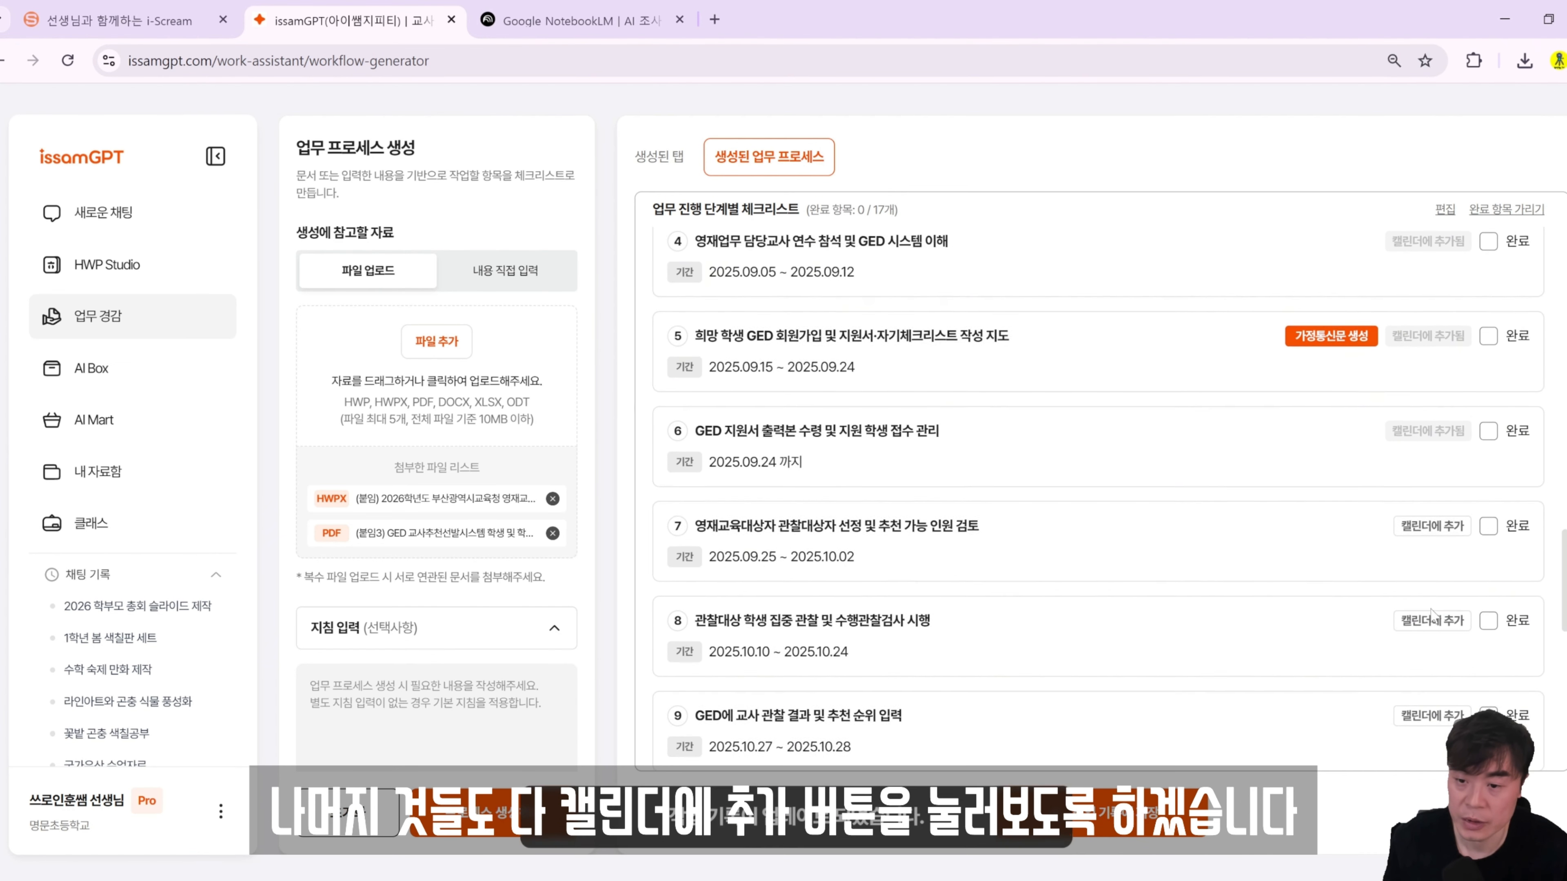
click(1430, 527)
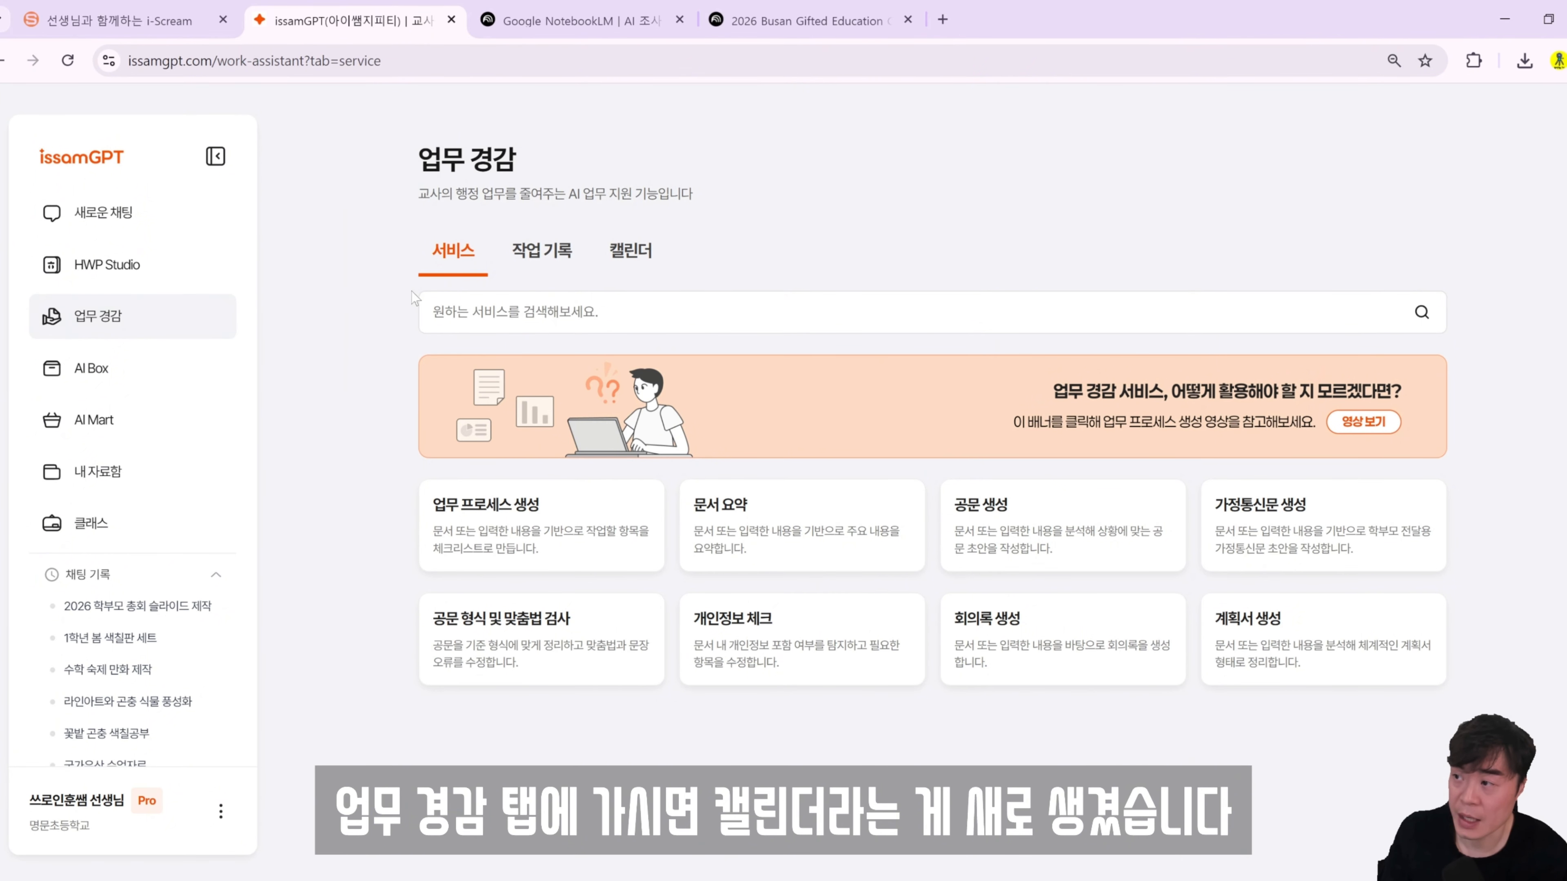
Open the 업무 경감 calendar and go back to September 2025.
click(649, 254)
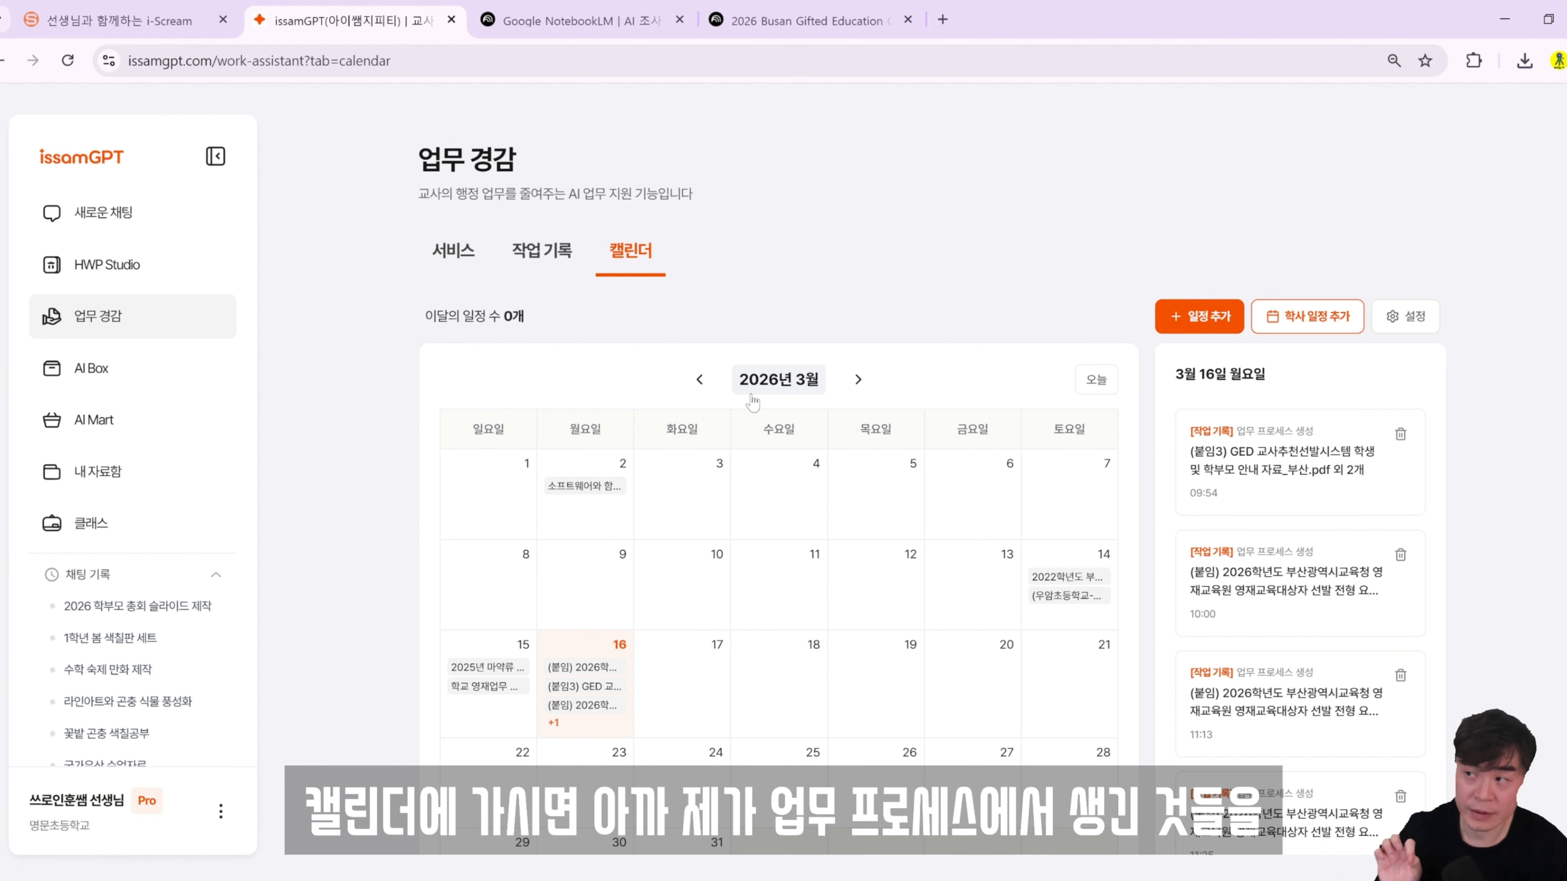
click(698, 380)
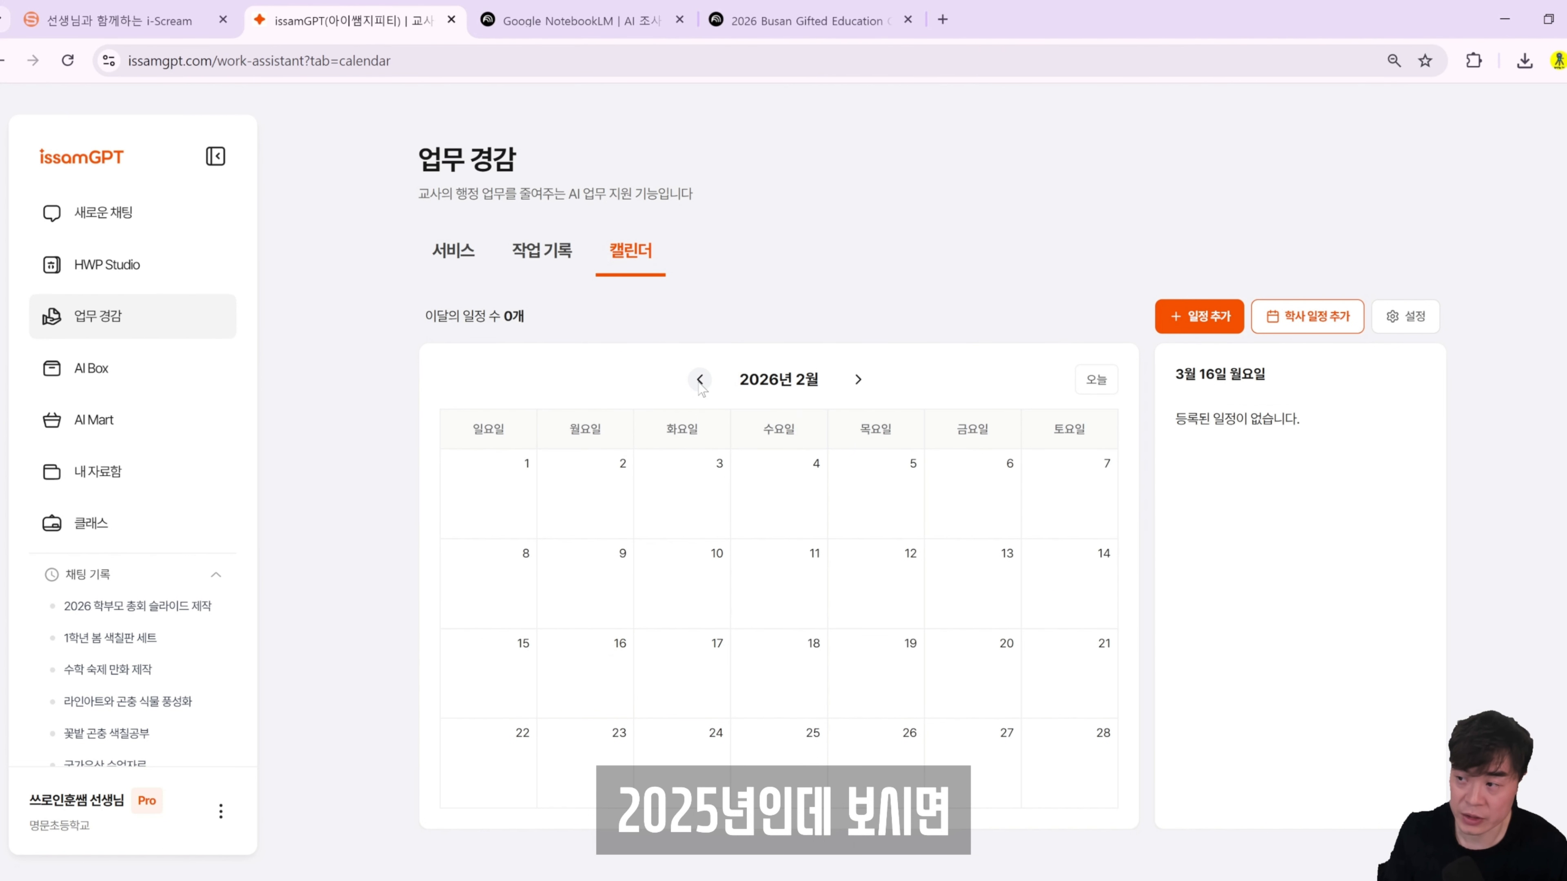
click(698, 380)
click(698, 379)
click(697, 379)
click(697, 379)
click(698, 380)
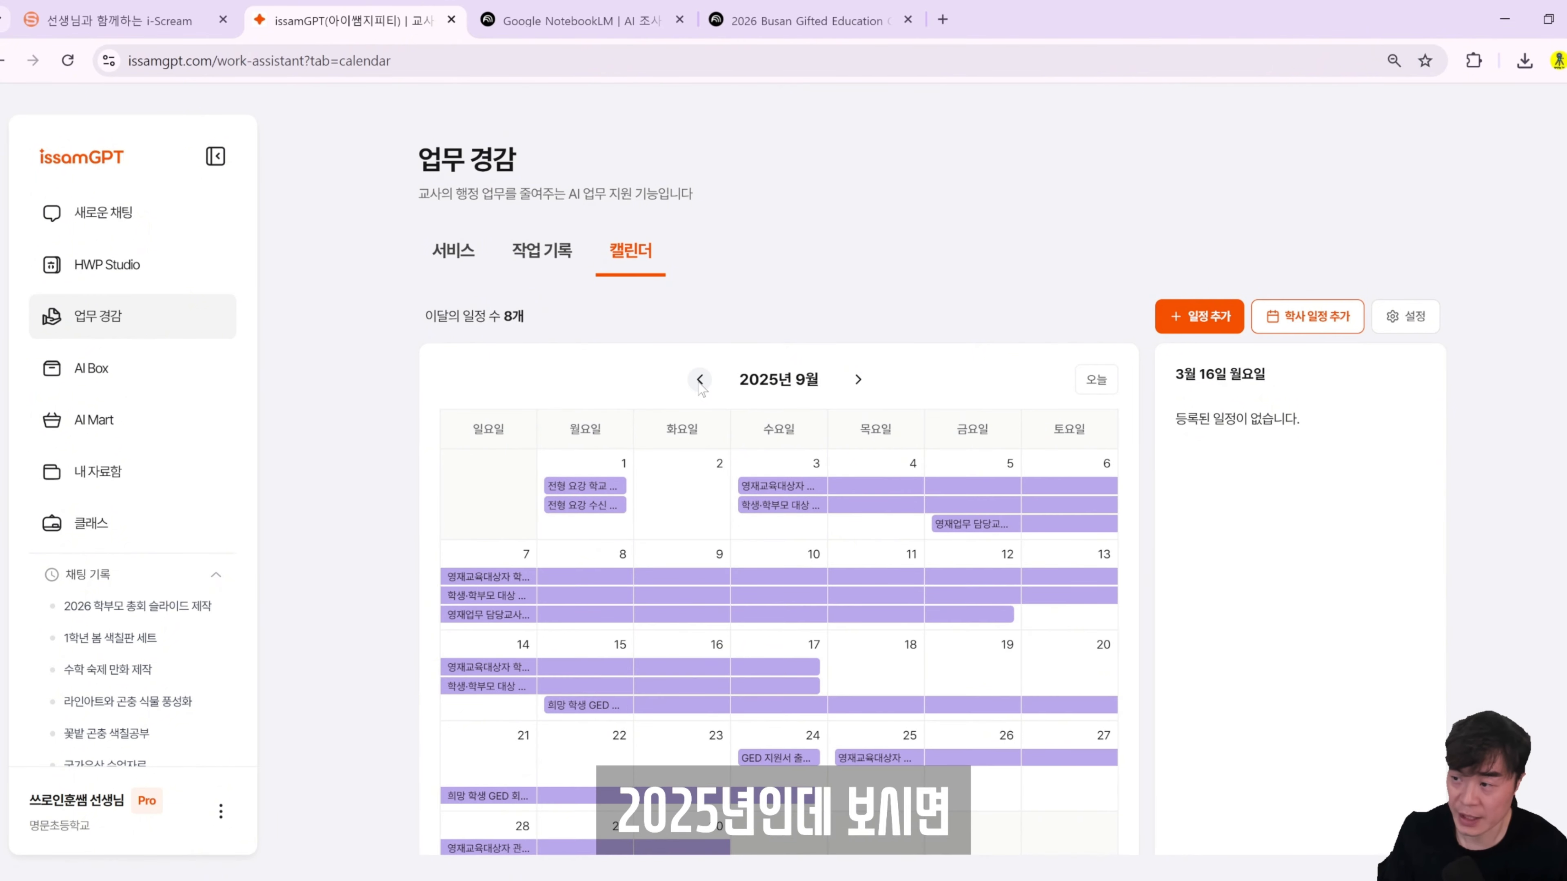
Check the calendar entries on September 1, 3 and 25, and on October 29, 2025.
scroll(753, 556, down, 1)
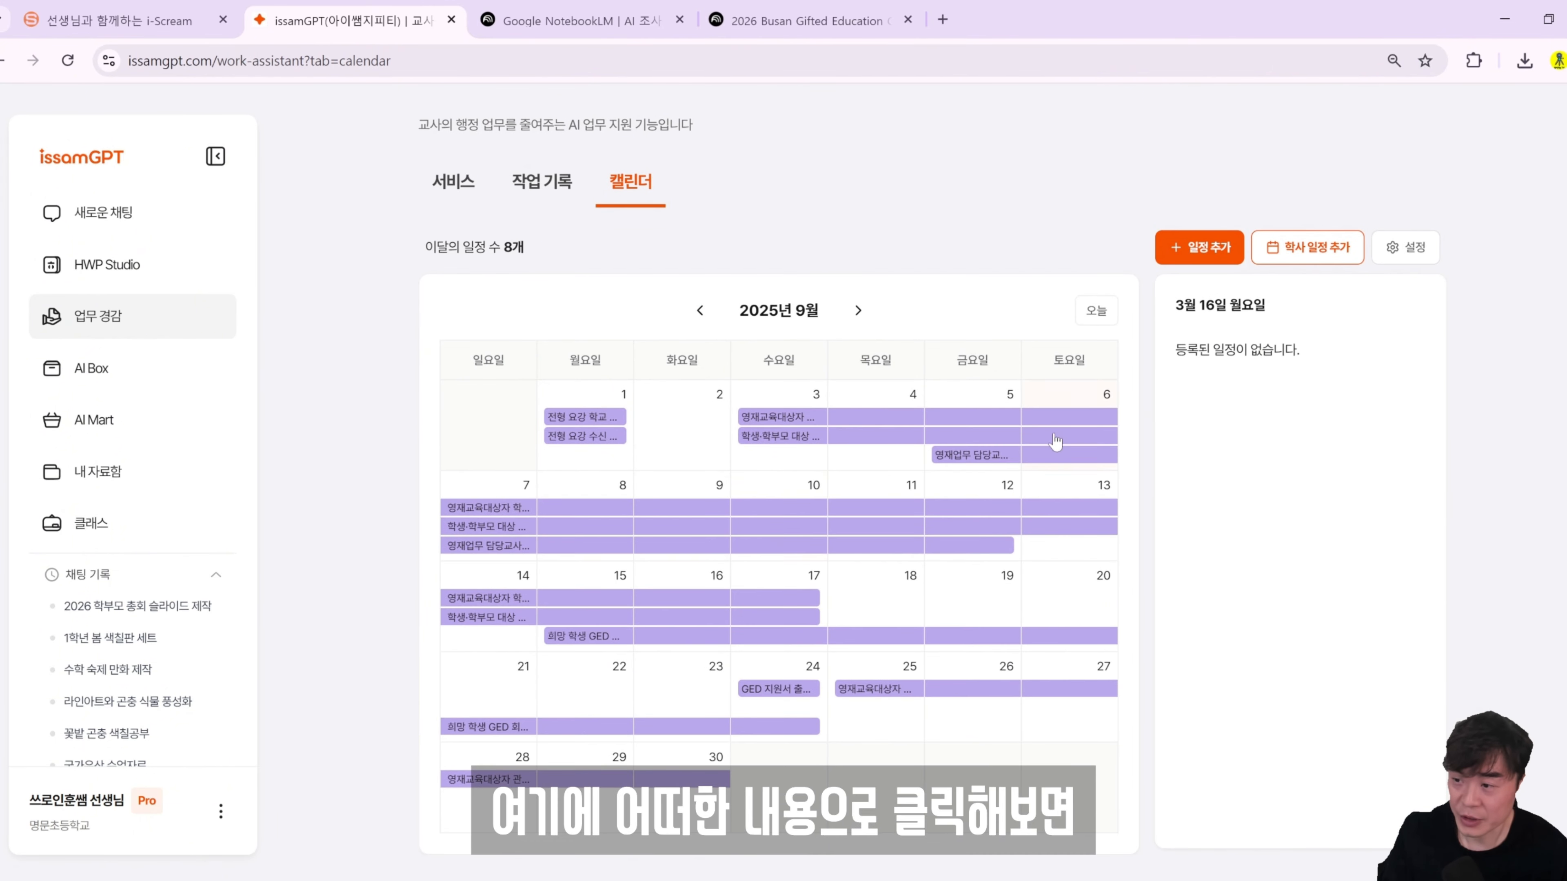
click(607, 420)
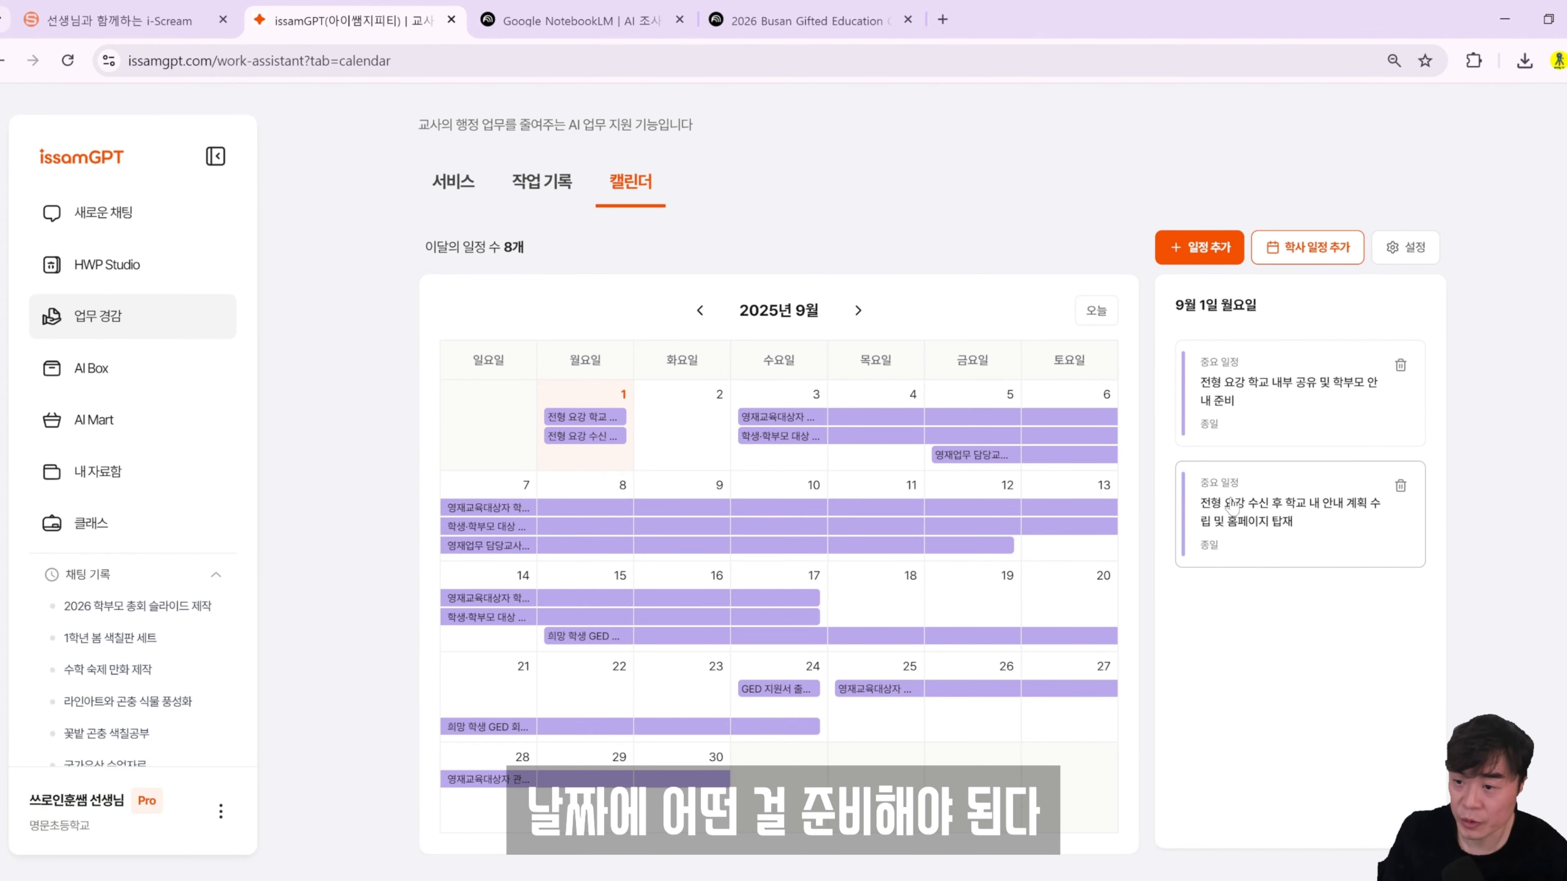
click(775, 425)
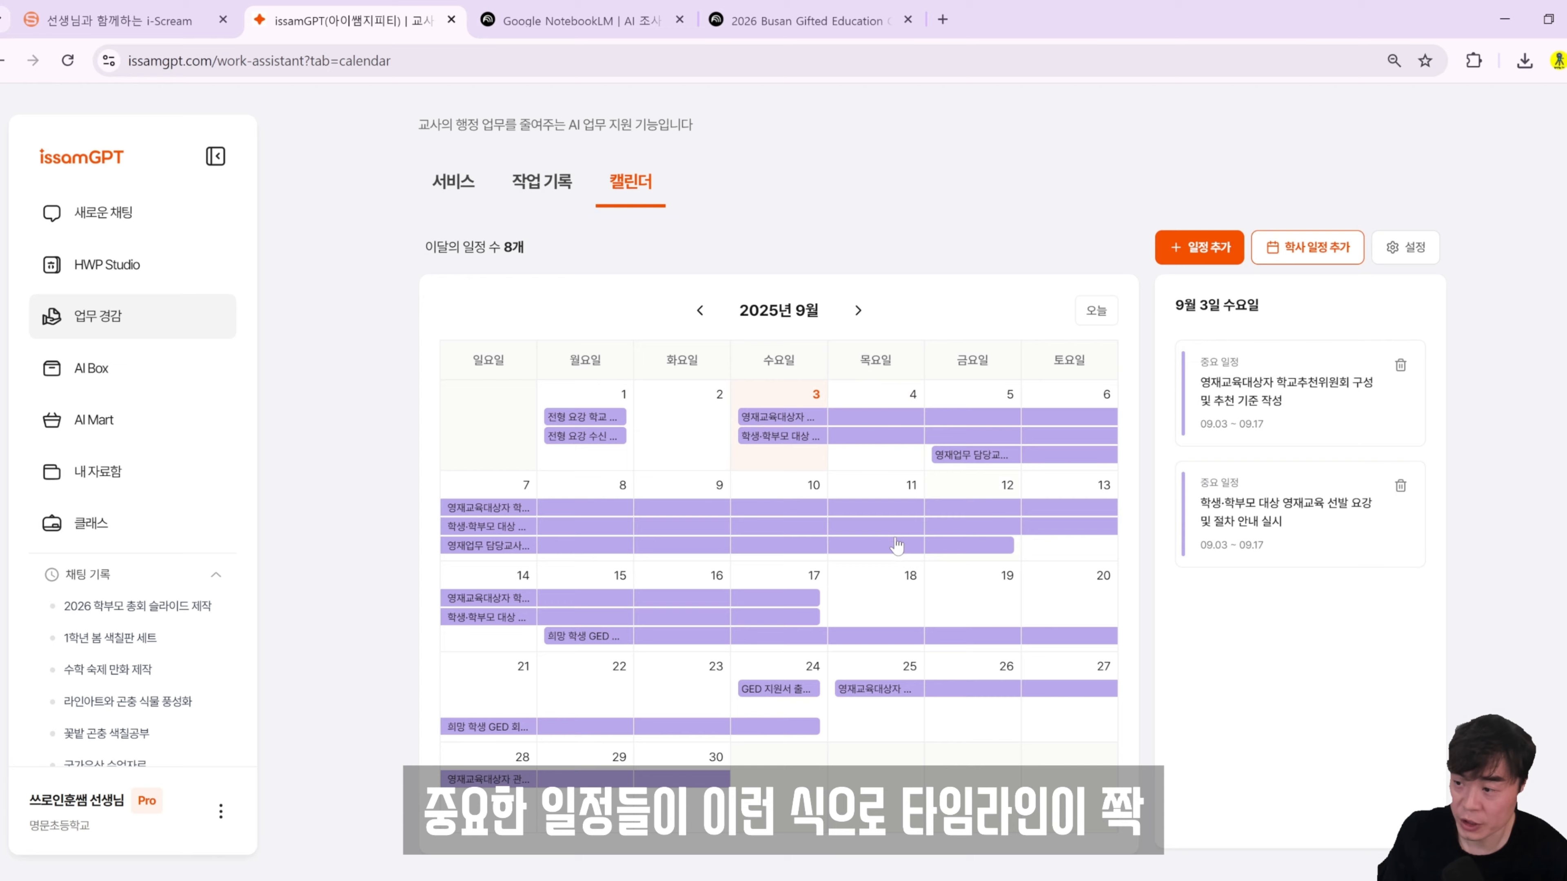
click(890, 705)
click(858, 310)
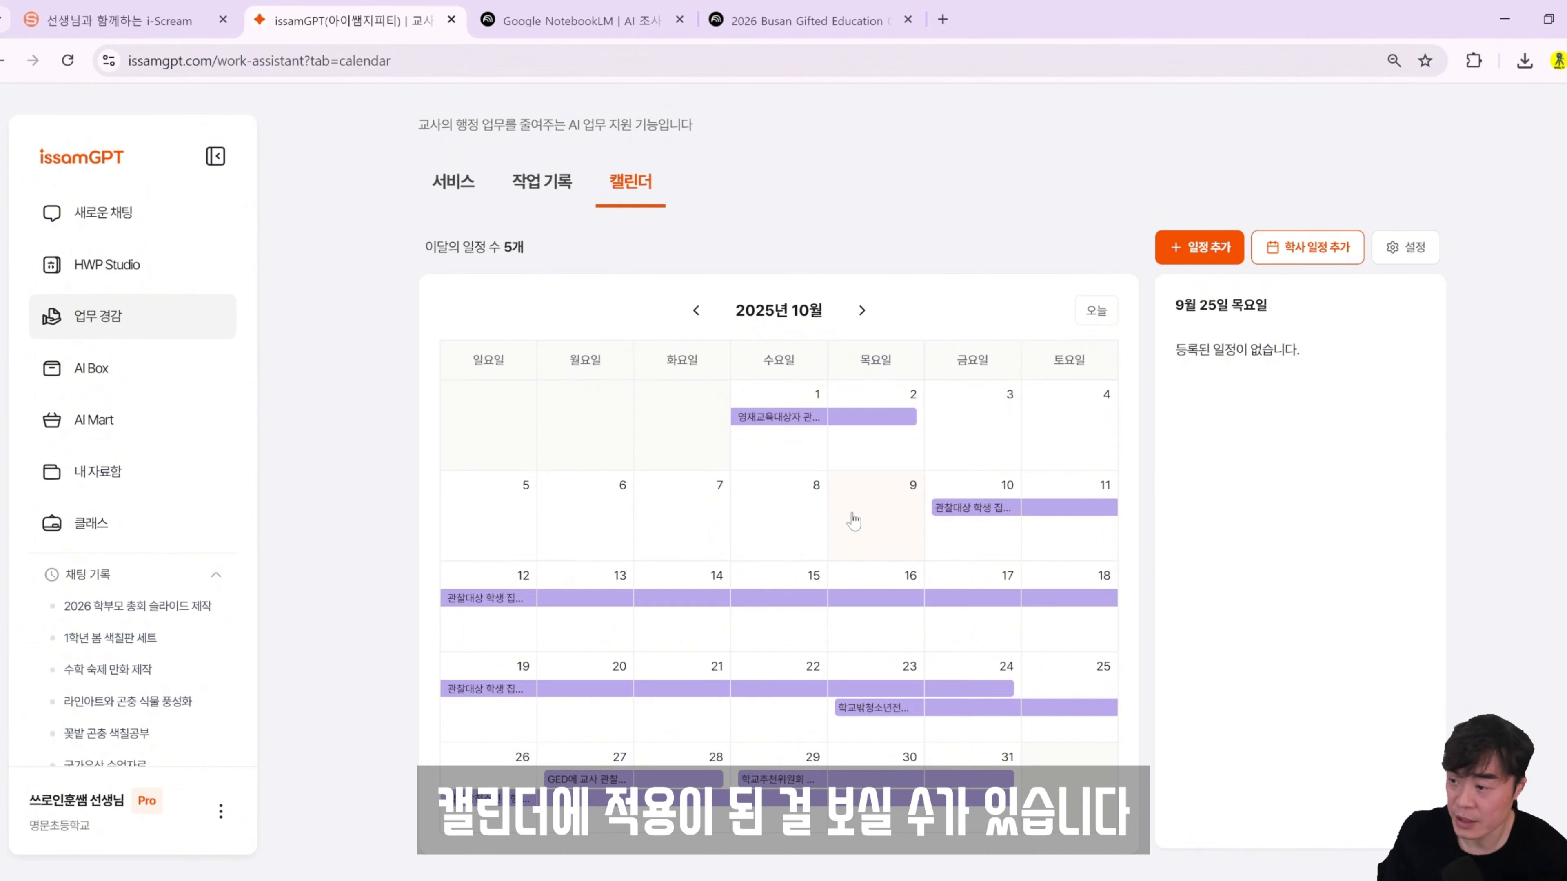
click(801, 784)
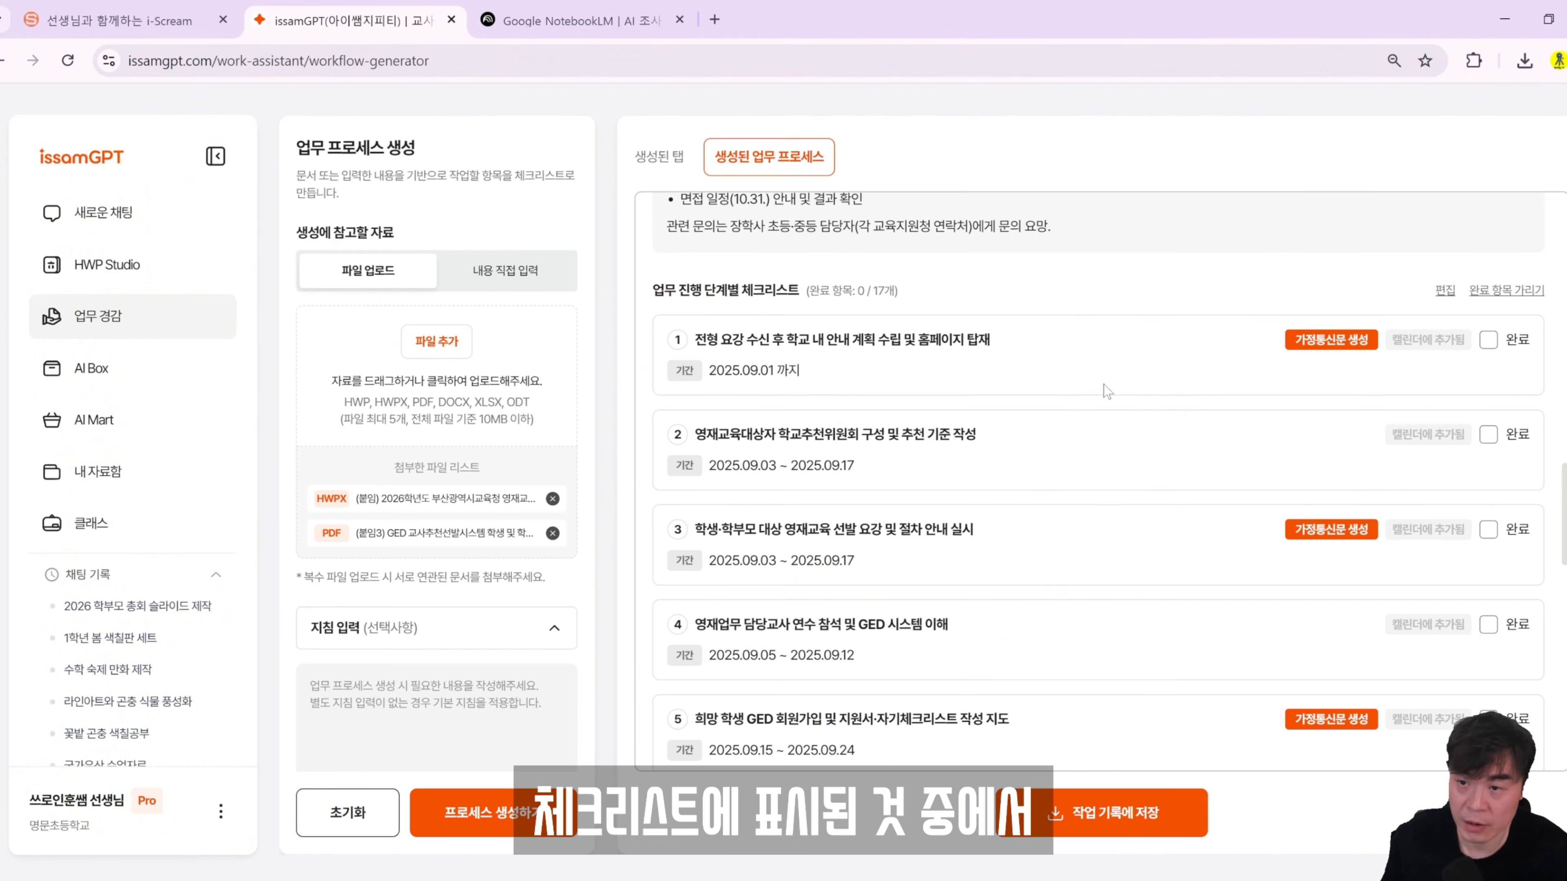
Generate a 가정통신문 draft from checklist item 1 about the school guidance plan and homepage posting.
scroll(1103, 385, down, 1)
scroll(1103, 385, up, 1)
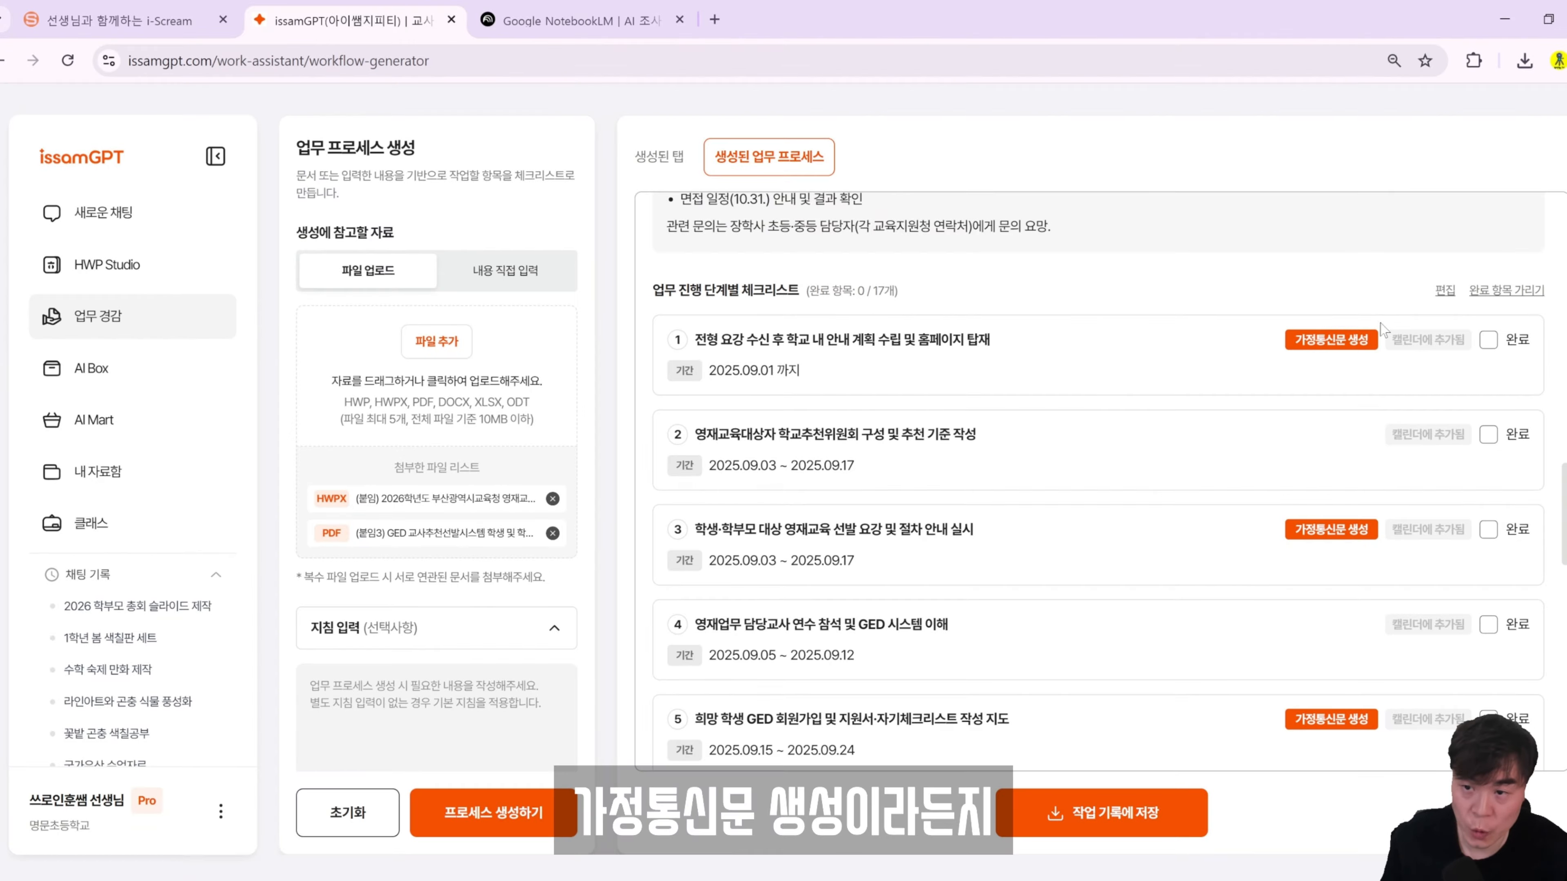
scroll(1297, 438, down, 10)
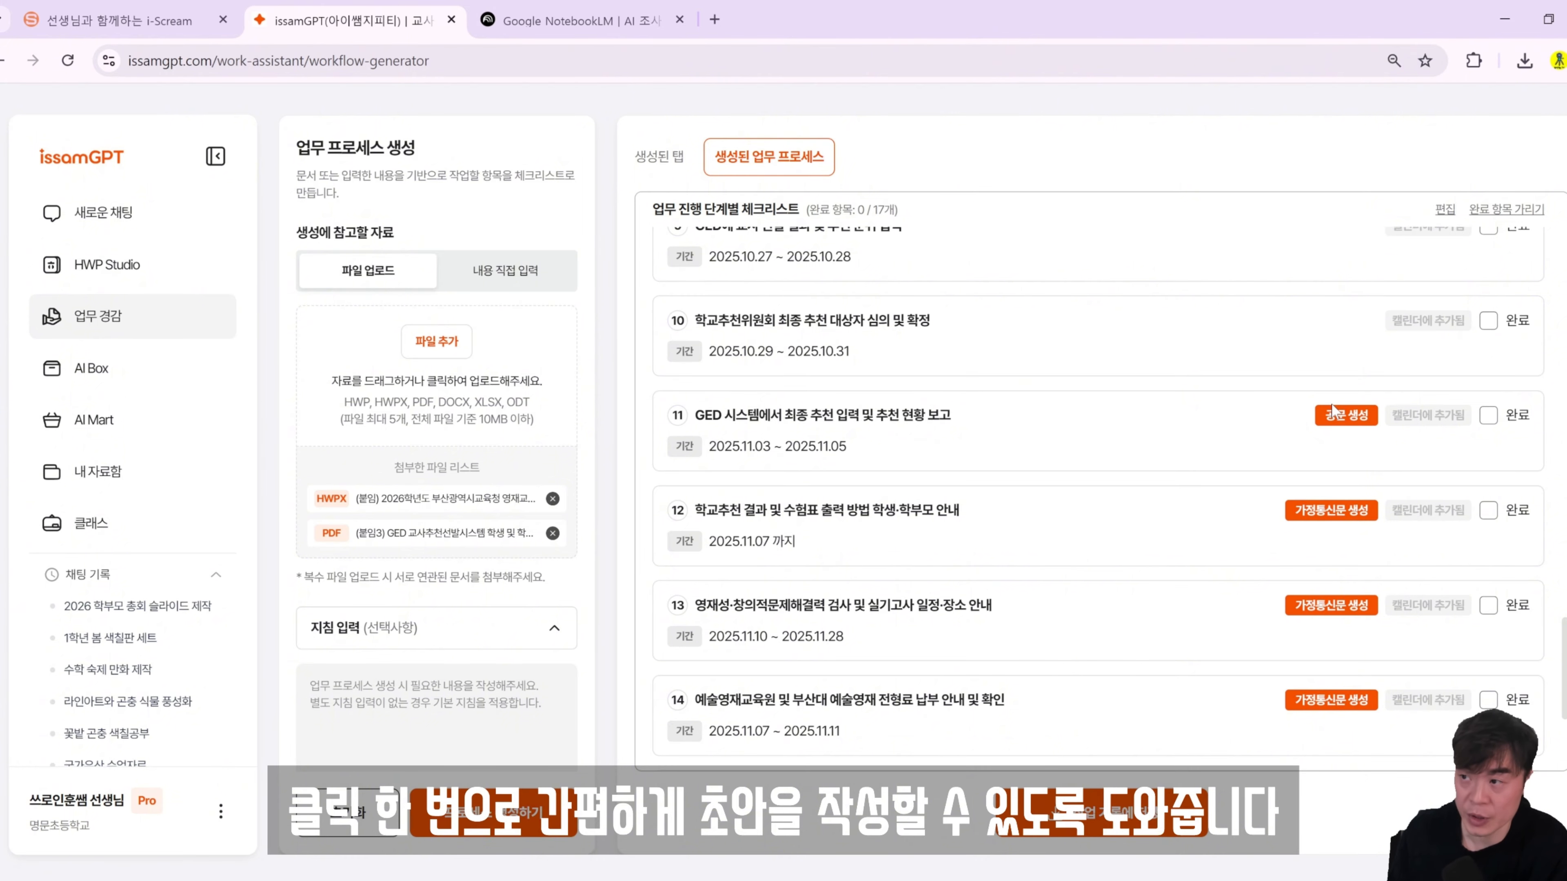
scroll(1331, 403, up, 10)
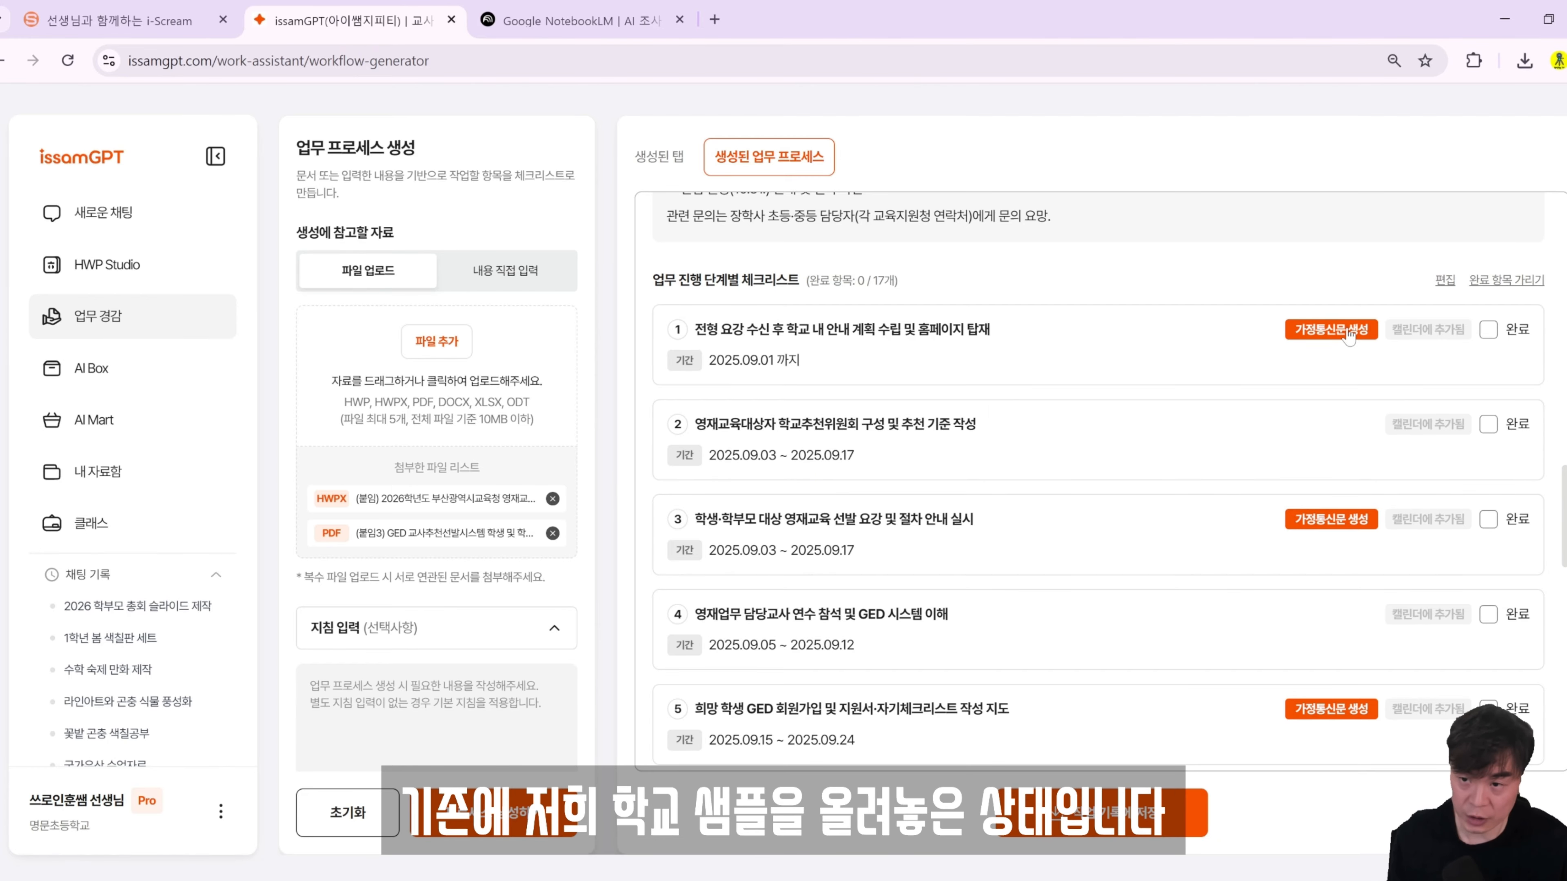
click(1332, 330)
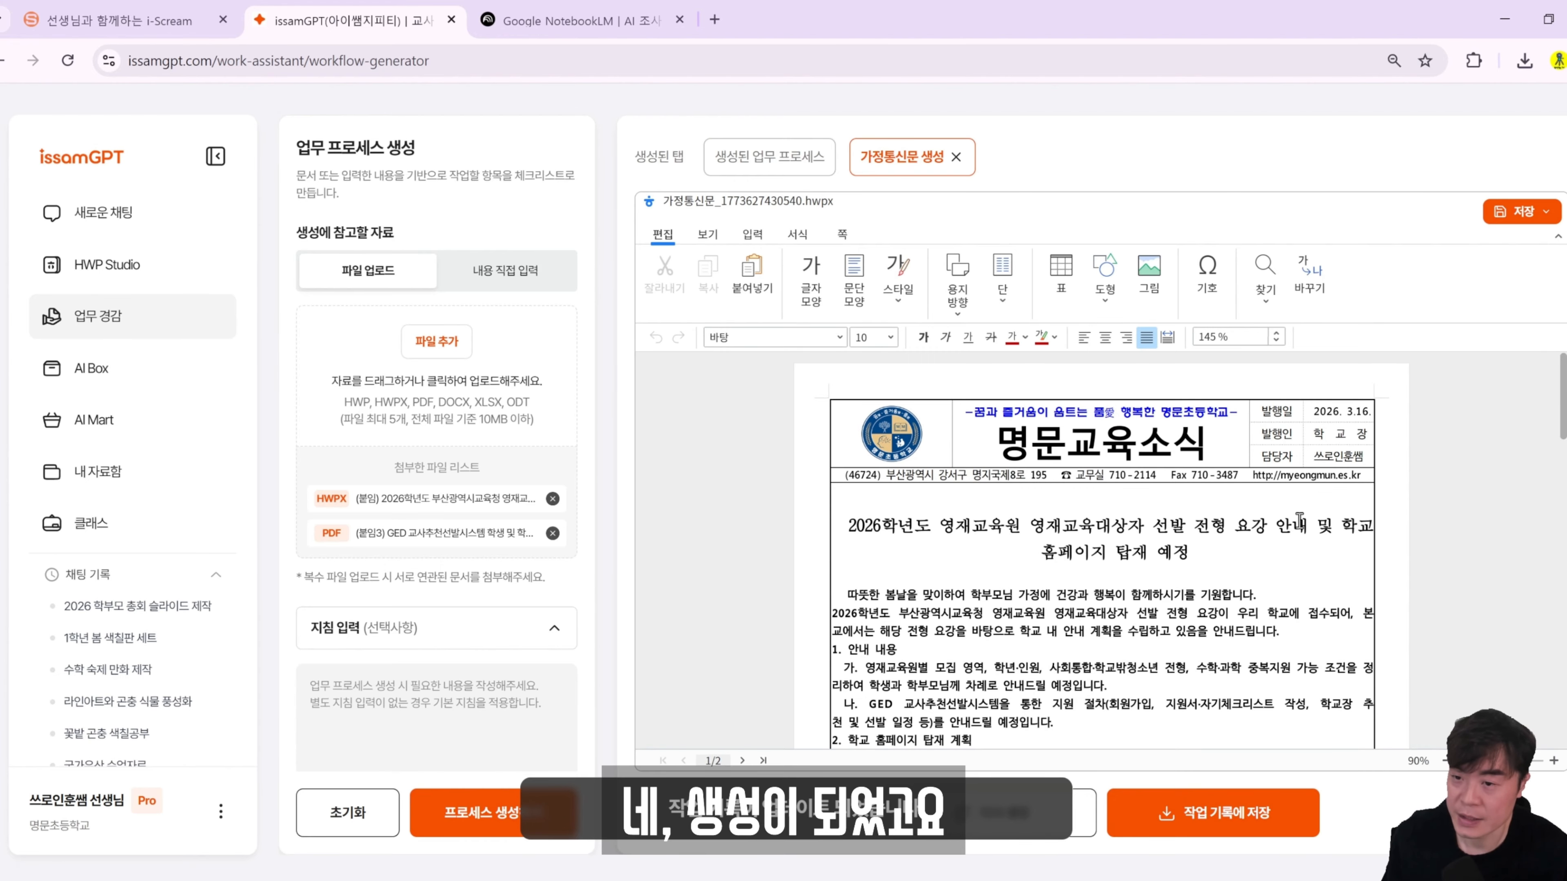
Examine the generated 가정통신문 for its school format, seasonal greeting, body text and closing date.
scroll(1299, 521, down, 2)
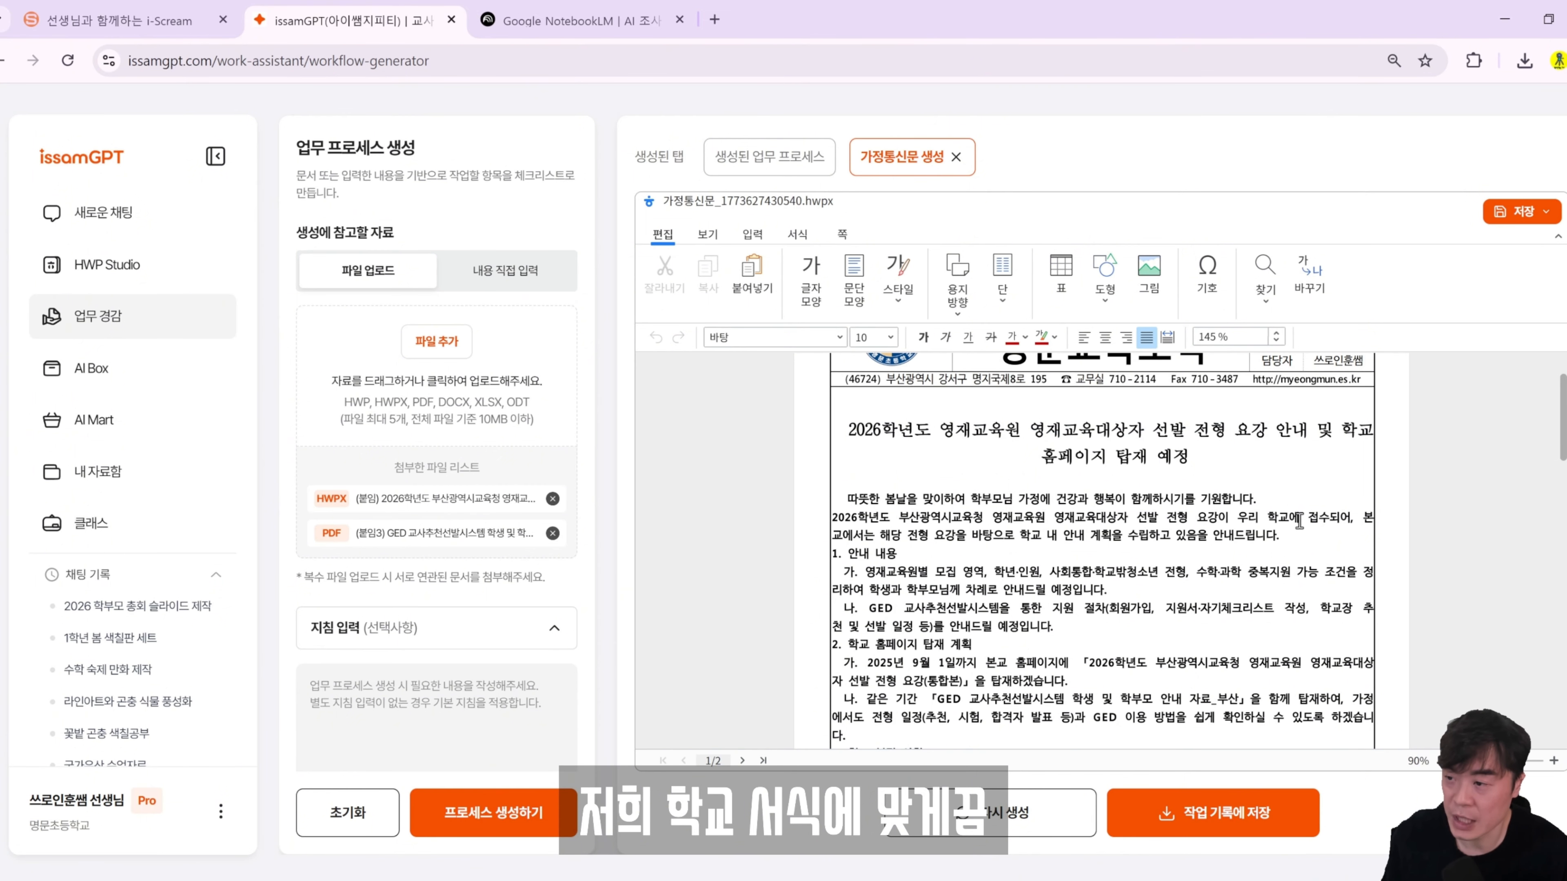
scroll(1299, 520, down, 10)
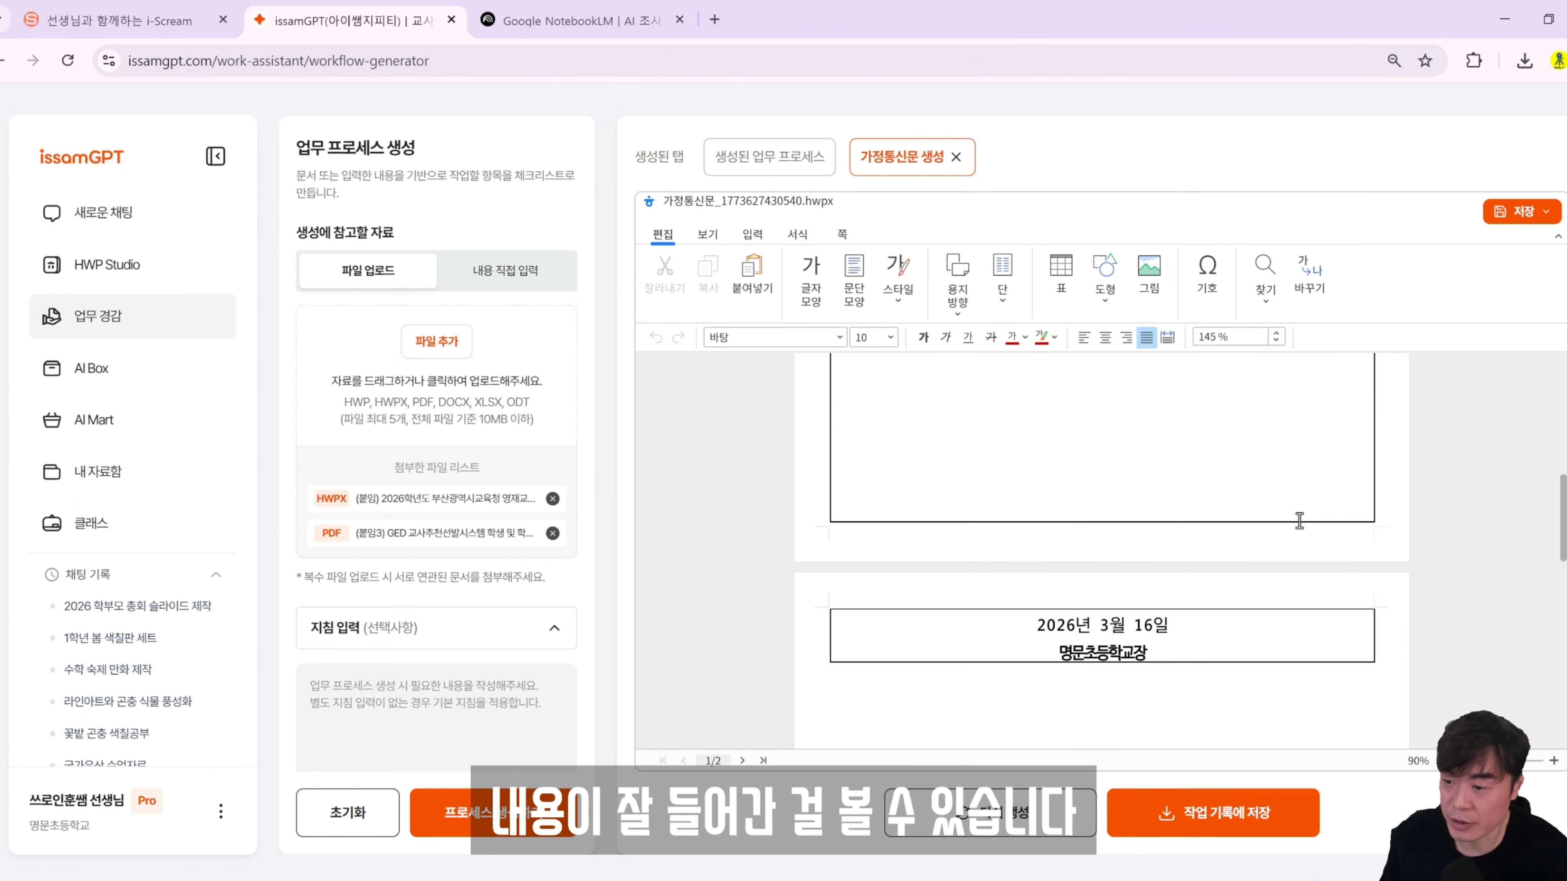
click(1195, 526)
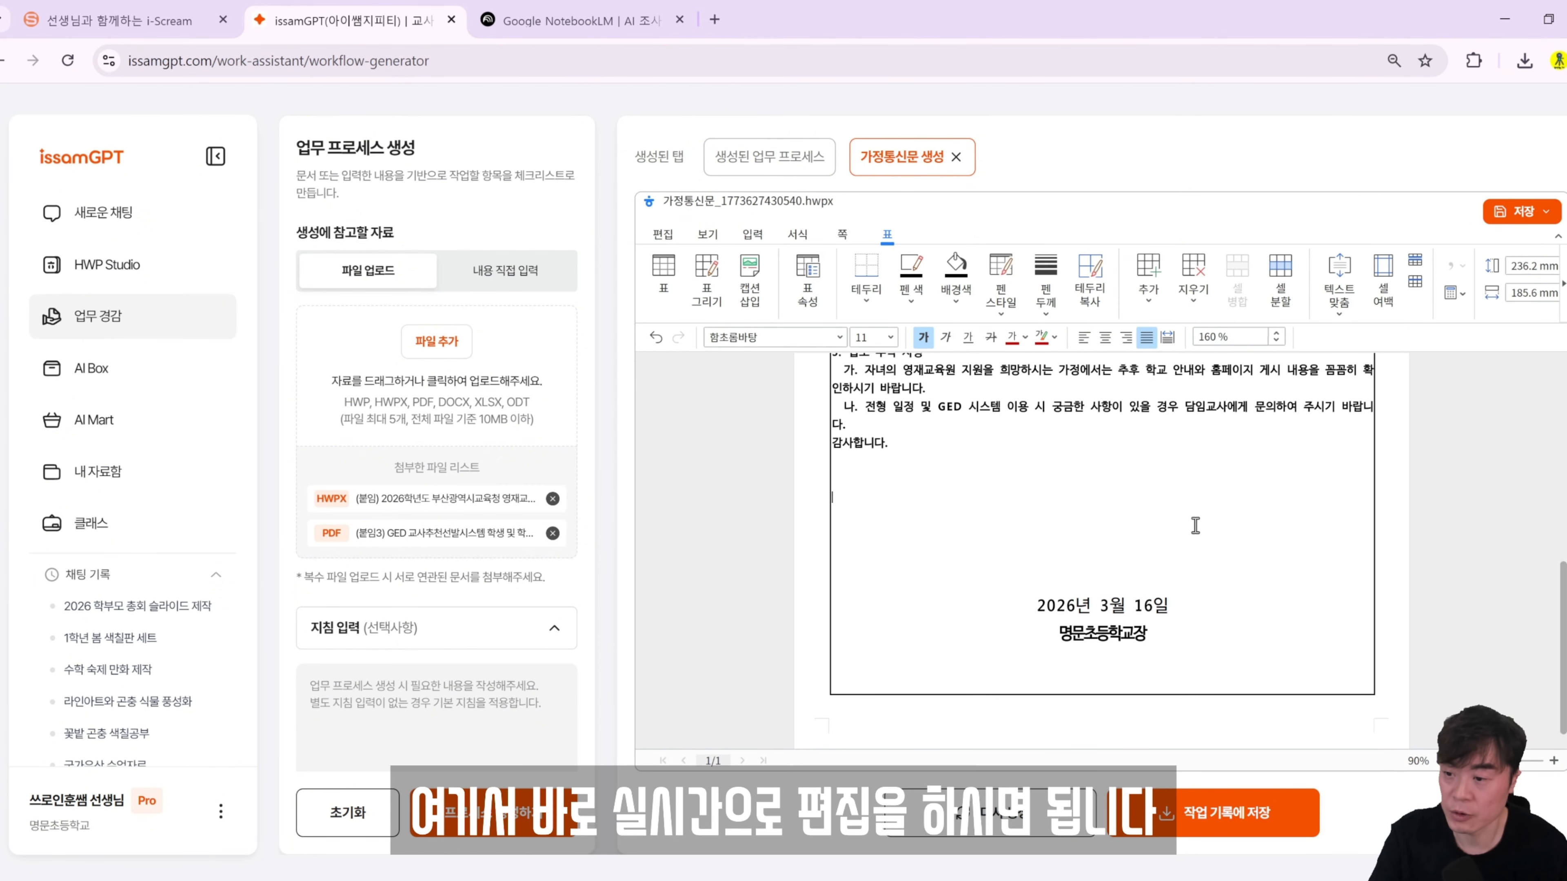
scroll(1194, 525, up, 6)
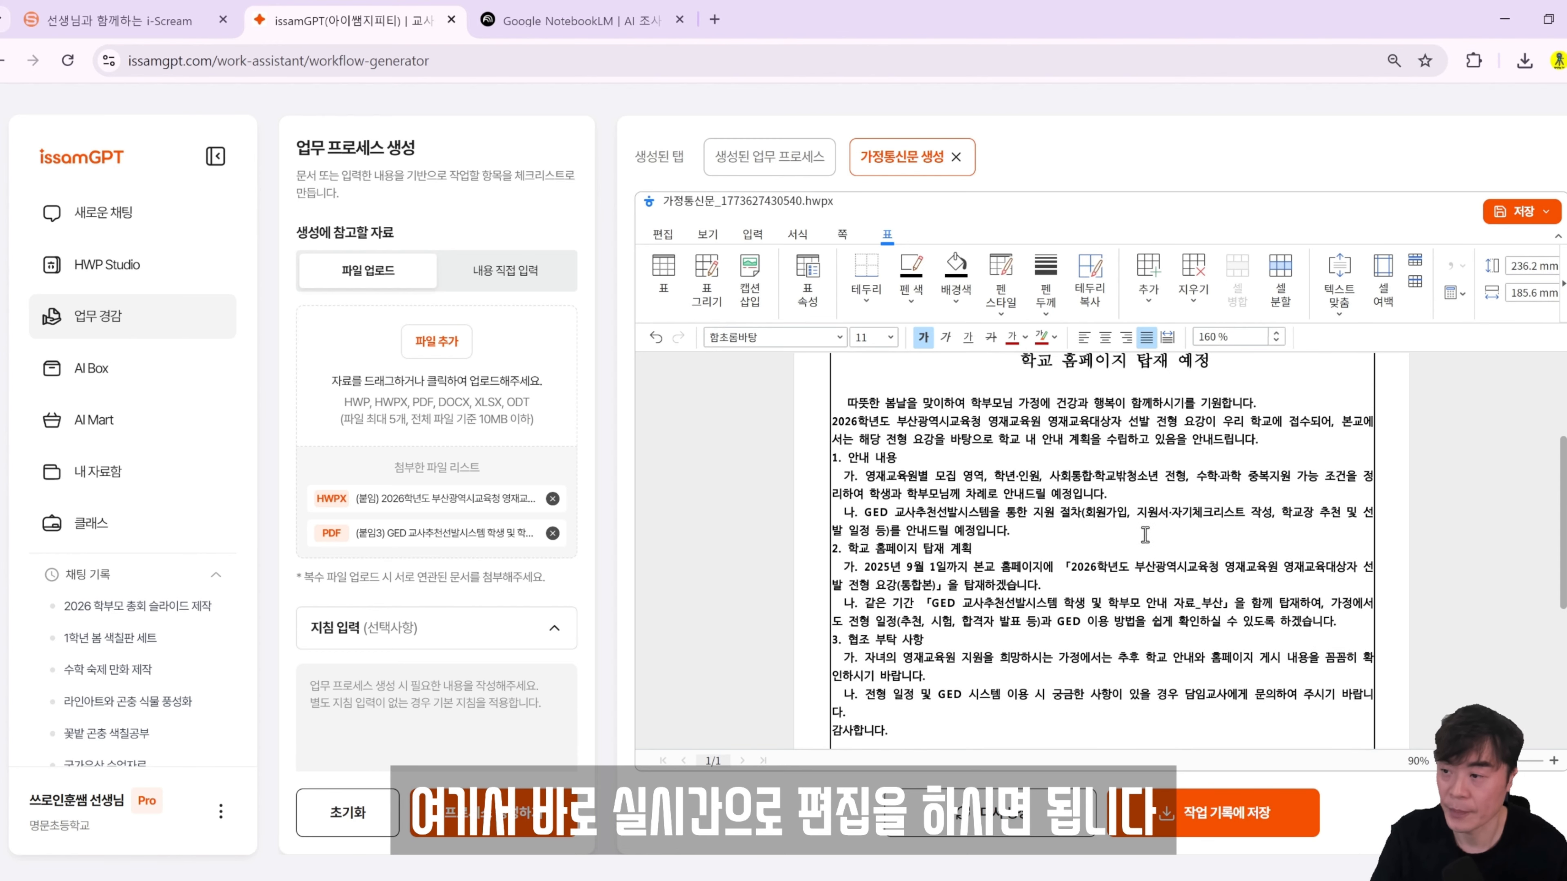
scroll(1184, 557, up, 2)
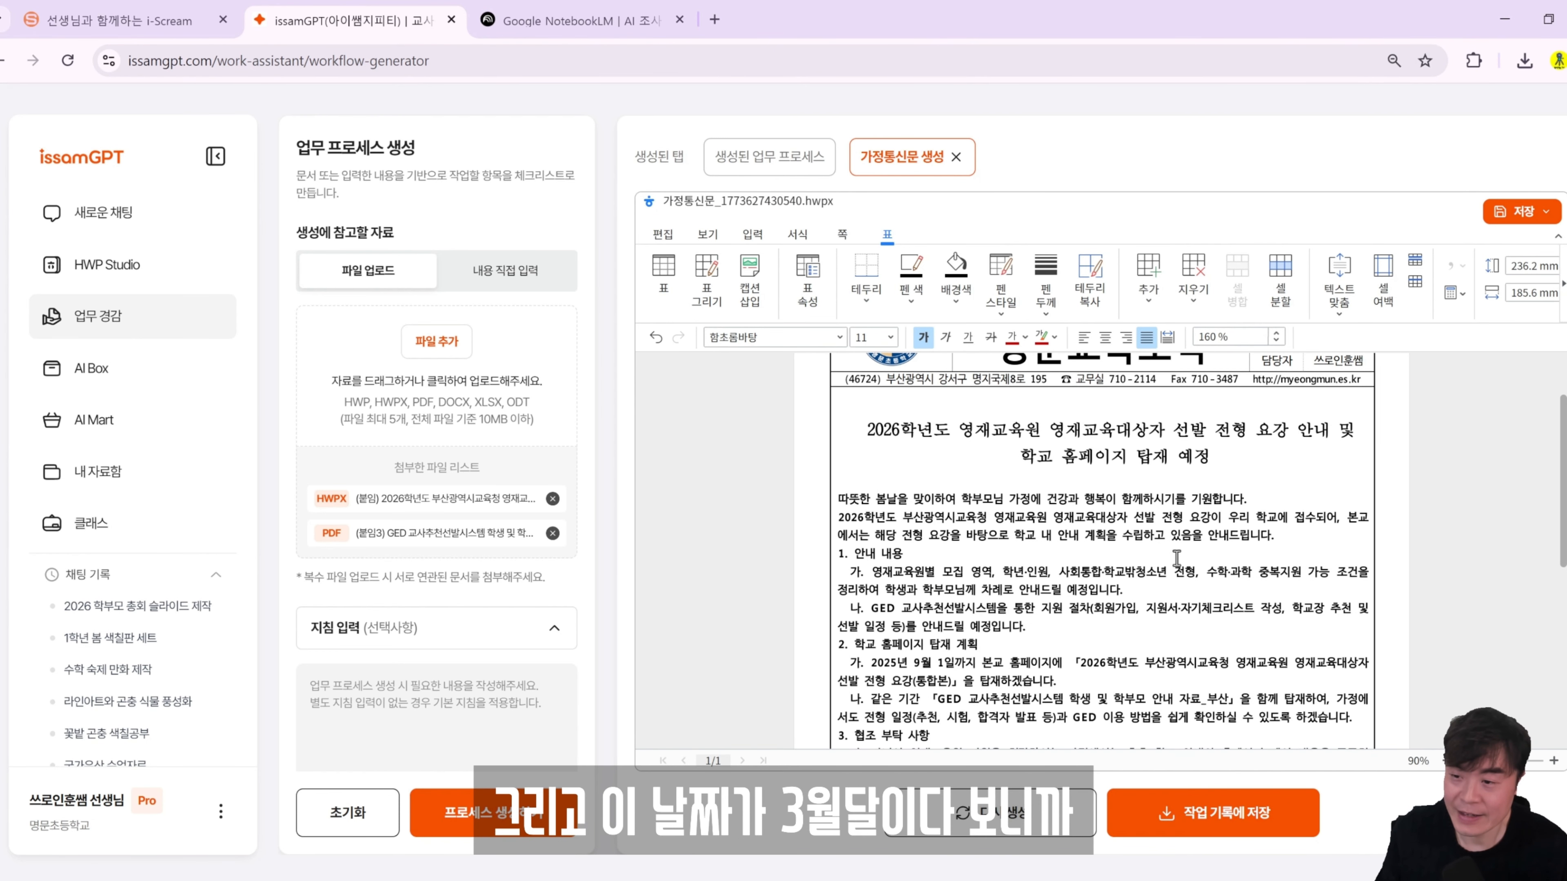
scroll(1176, 558, down, 2)
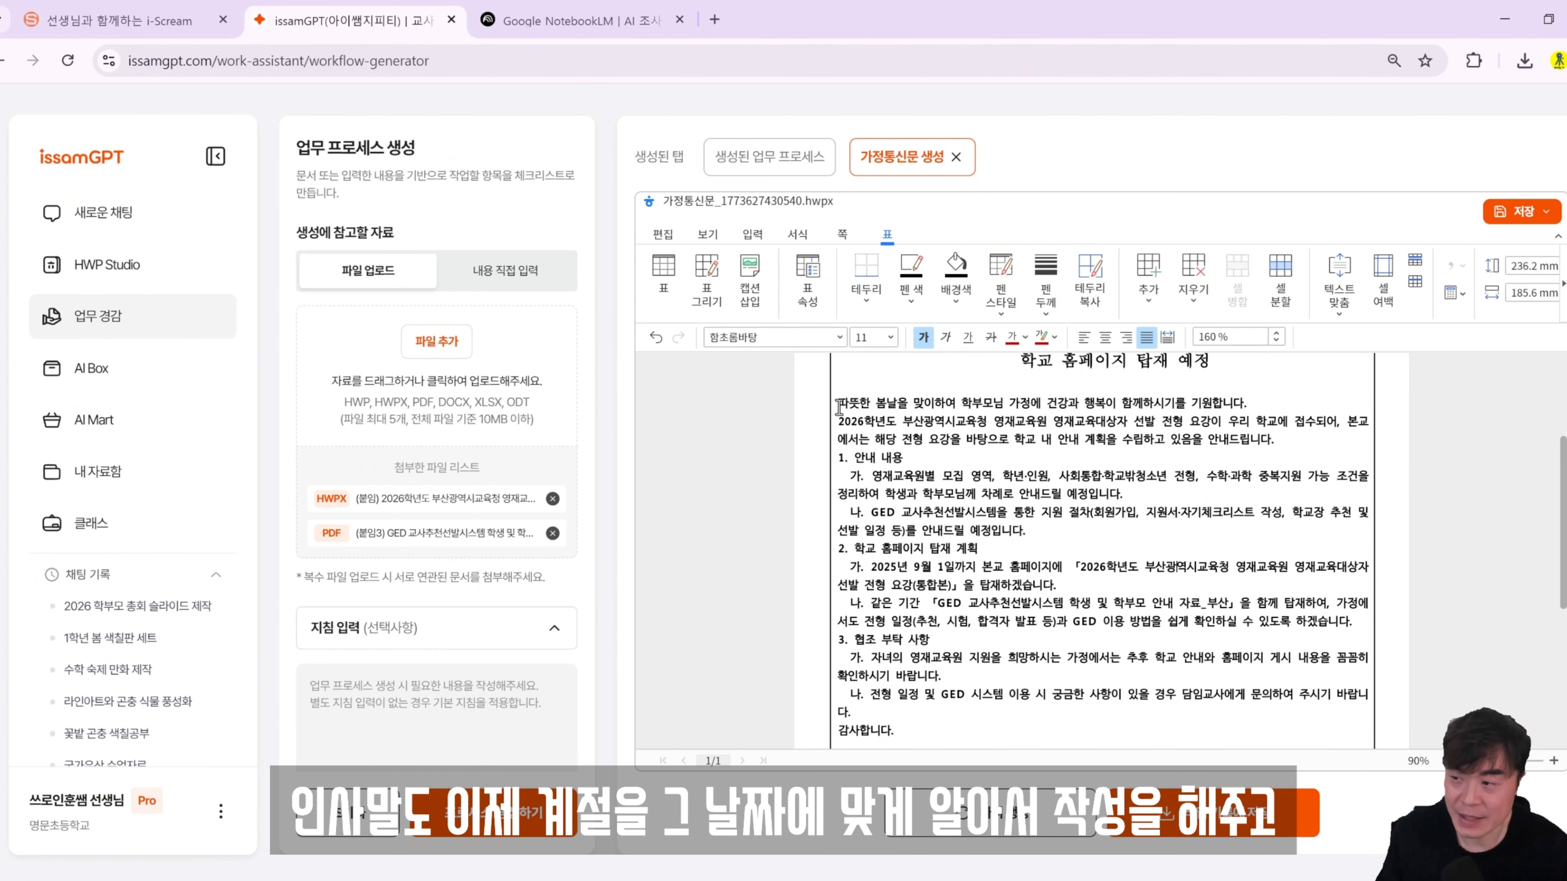
drag(846, 407, 1266, 400)
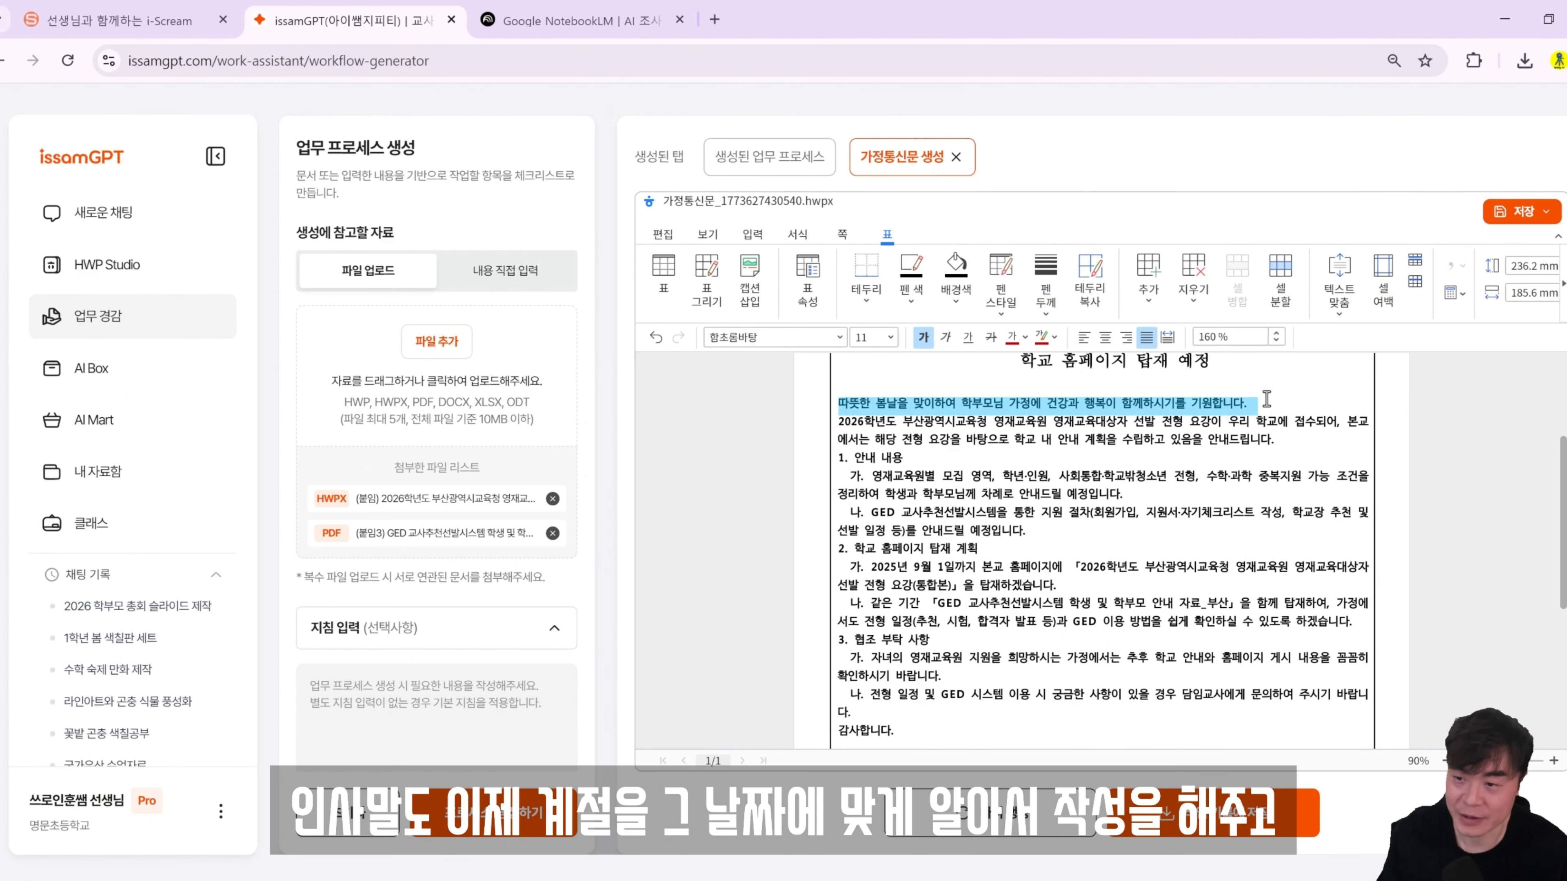
click(1202, 442)
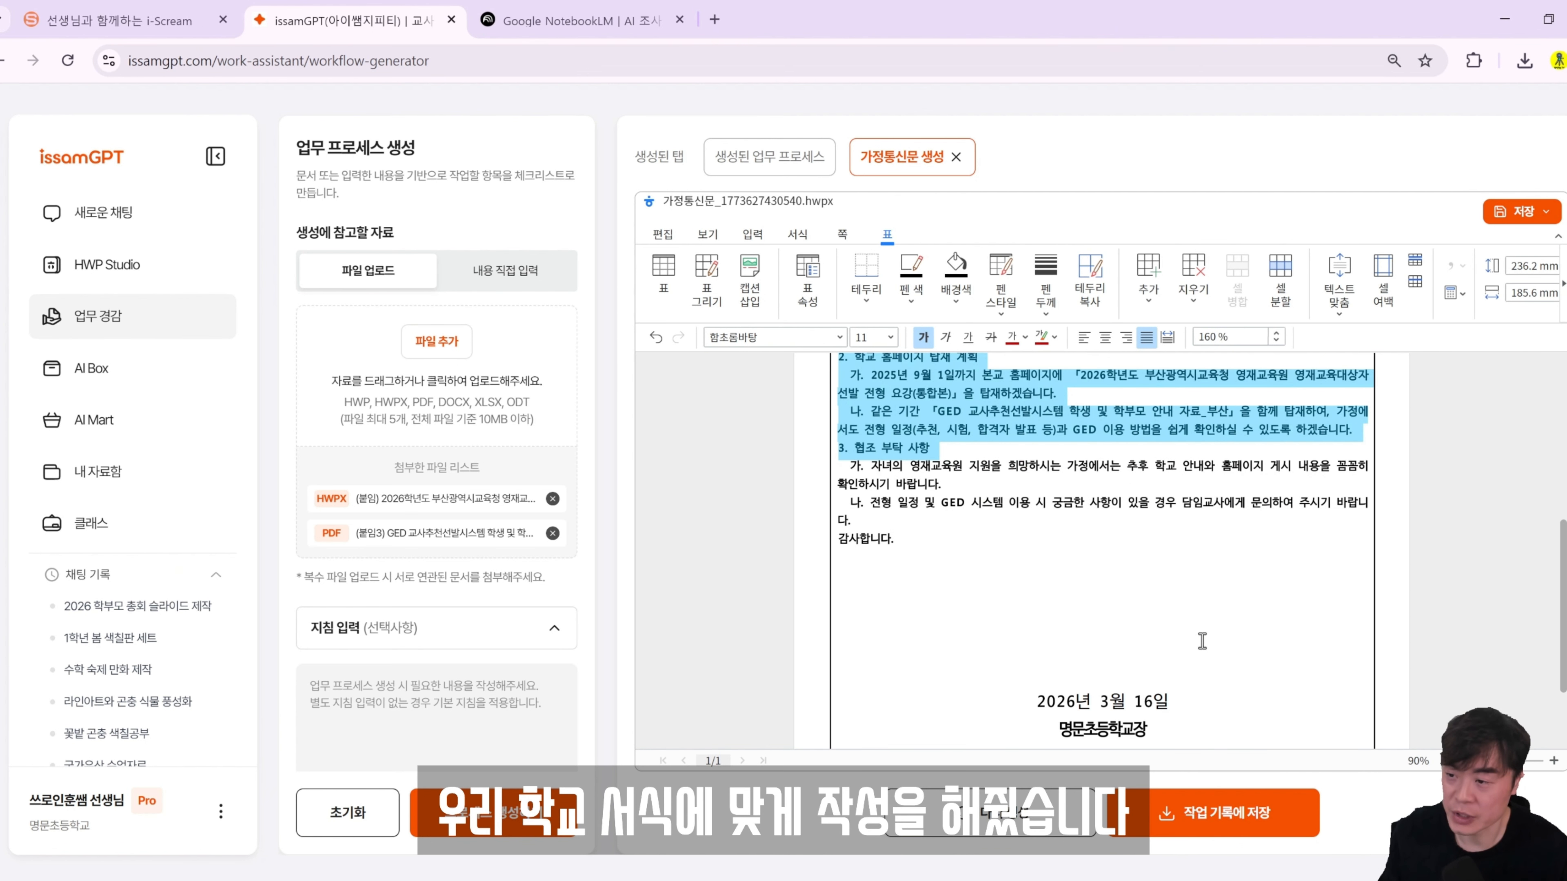
click(1202, 641)
scroll(1202, 641, down, 2)
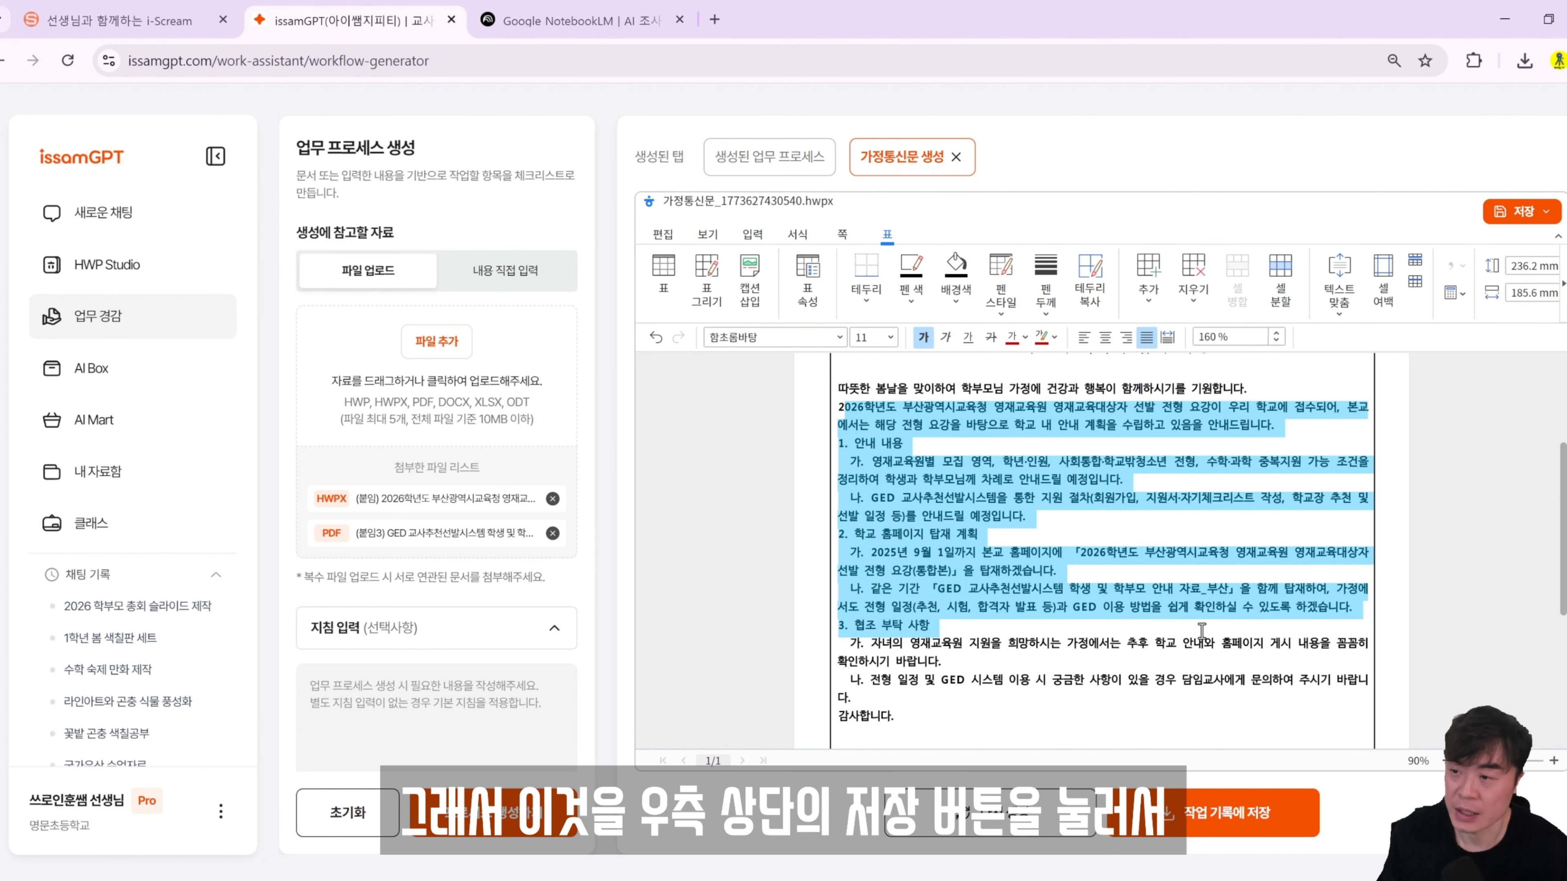
Save the generated 가정통신문 to the PC, open the downloaded HWPX file in 한글, and review its body text through to the closing.
scroll(1232, 585, up, 3)
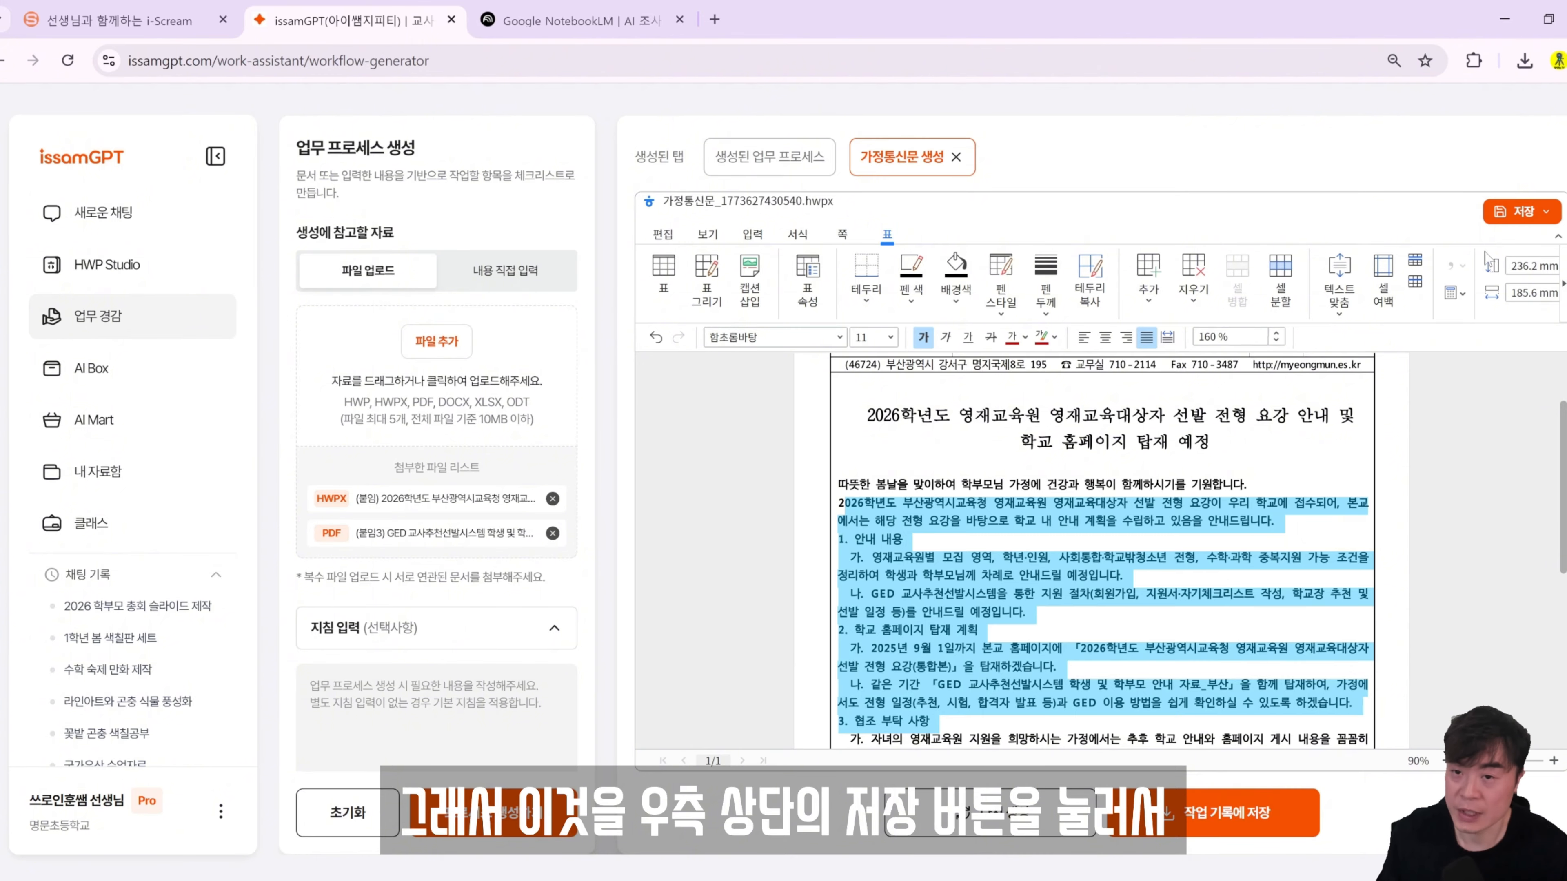
click(1509, 222)
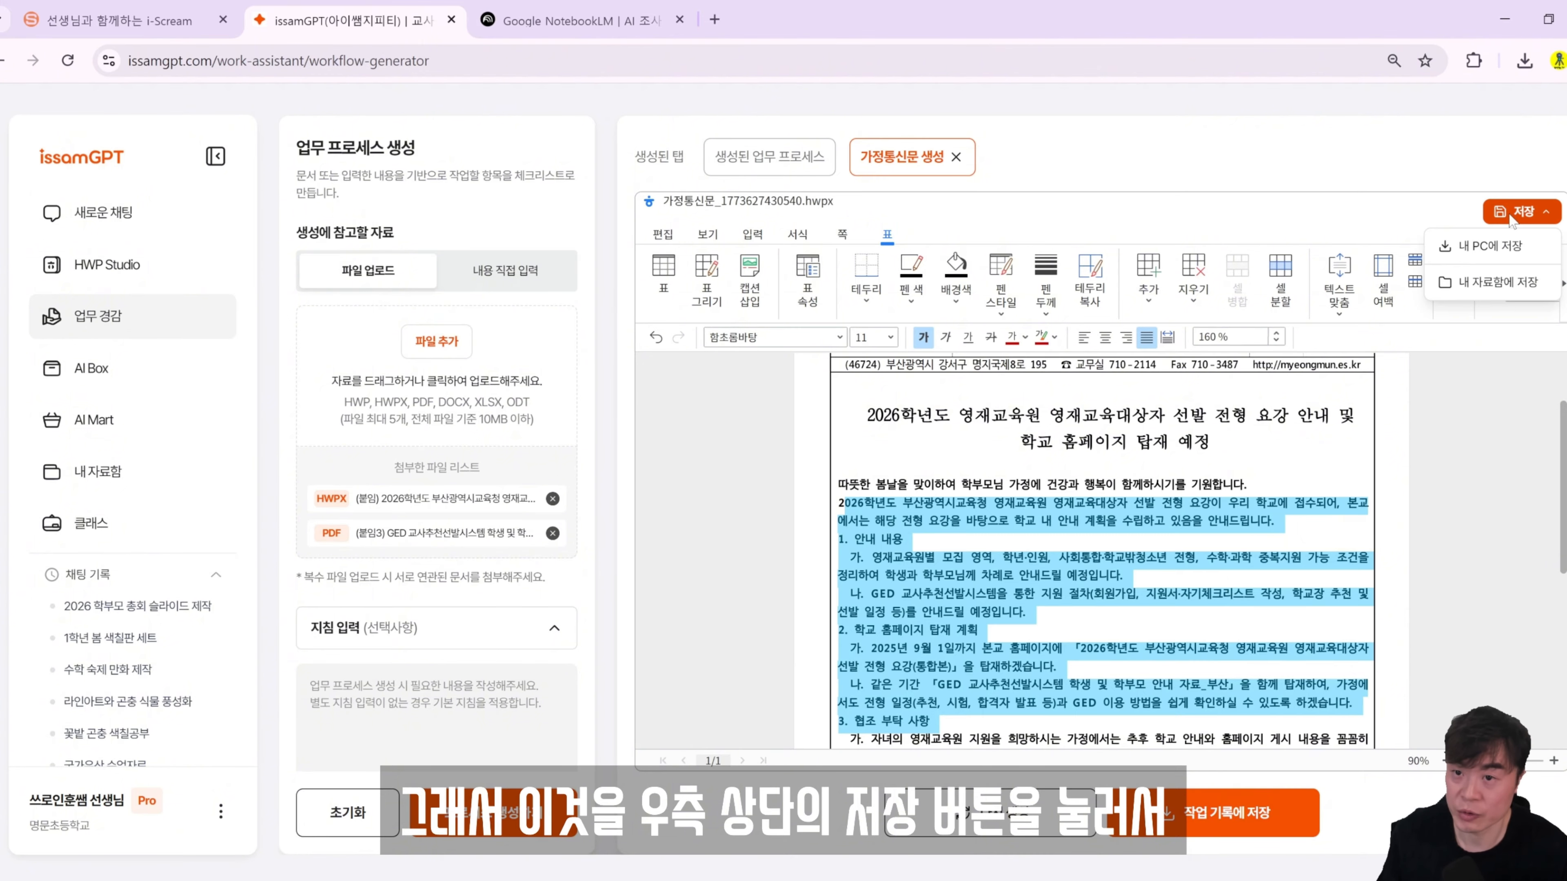
click(1492, 251)
click(1424, 118)
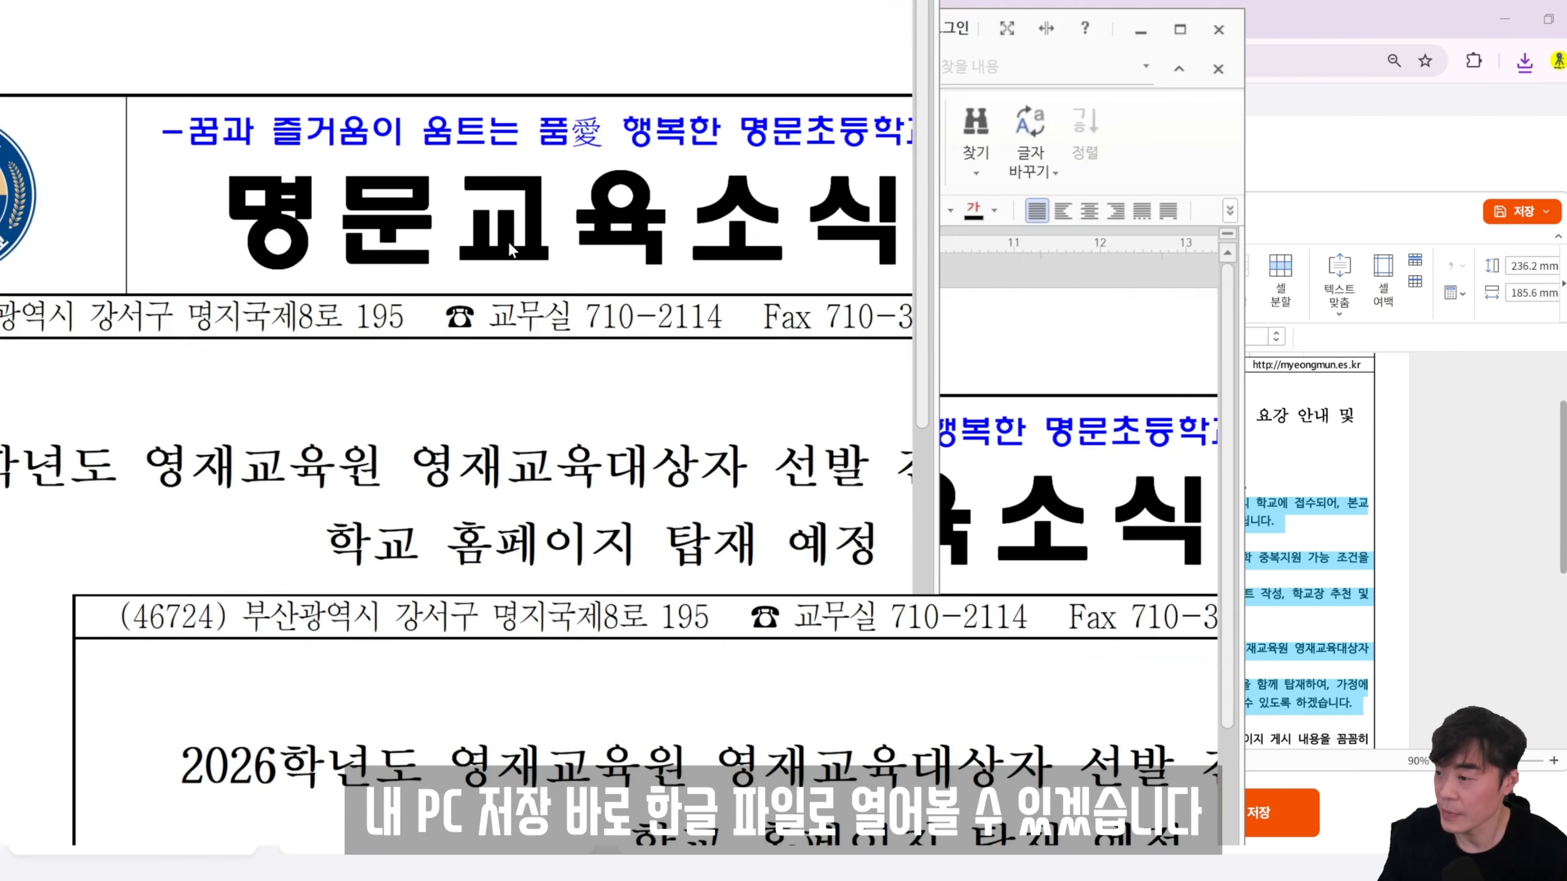
scroll(746, 440, down, 10)
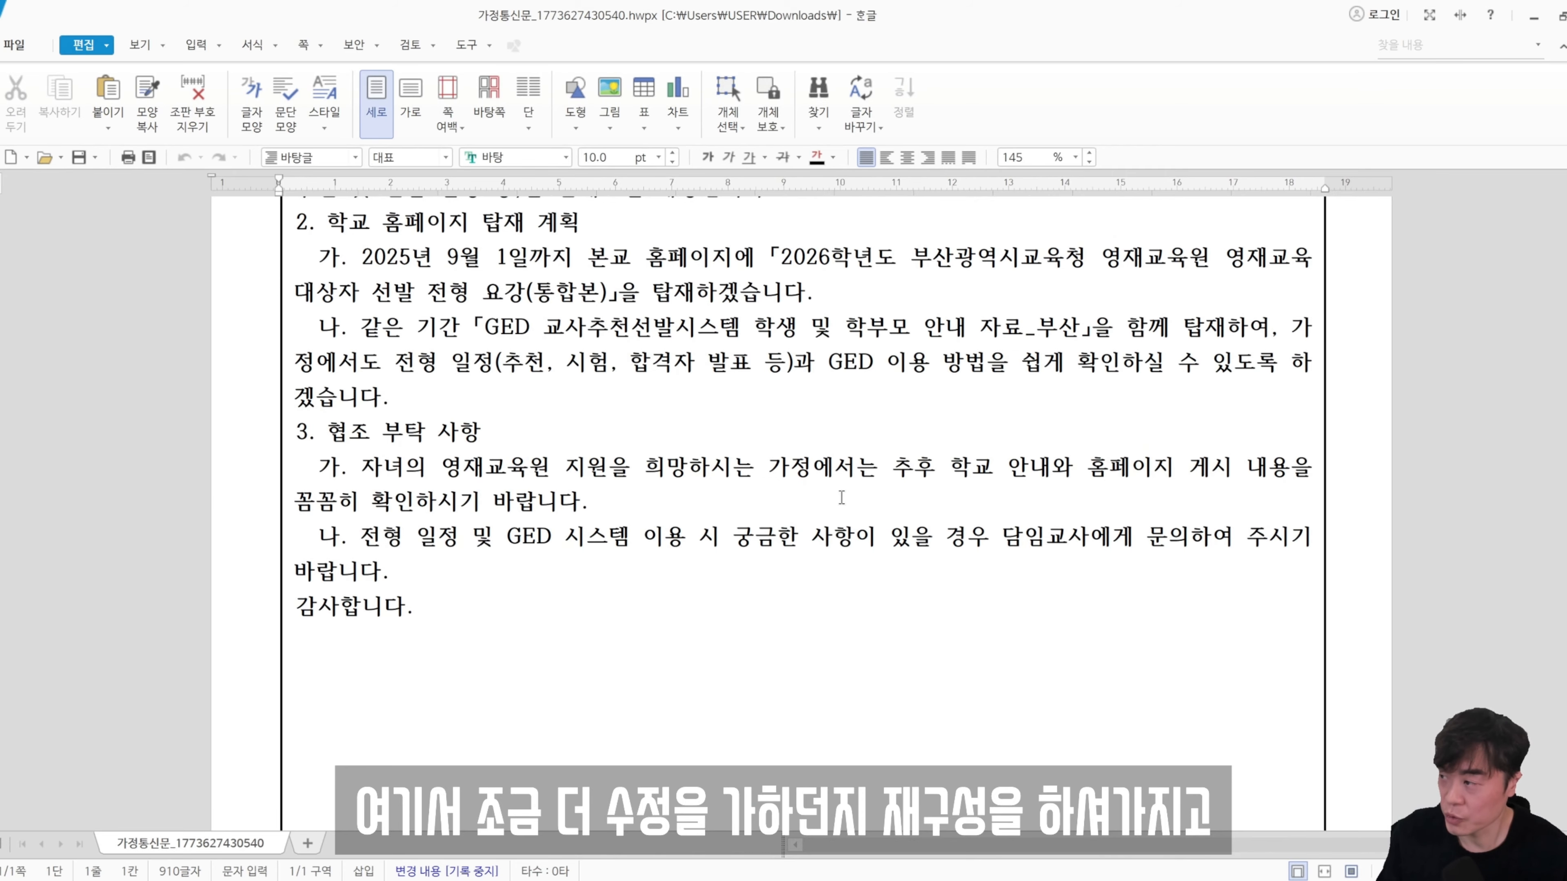
scroll(841, 495, up, 2)
scroll(841, 491, down, 4)
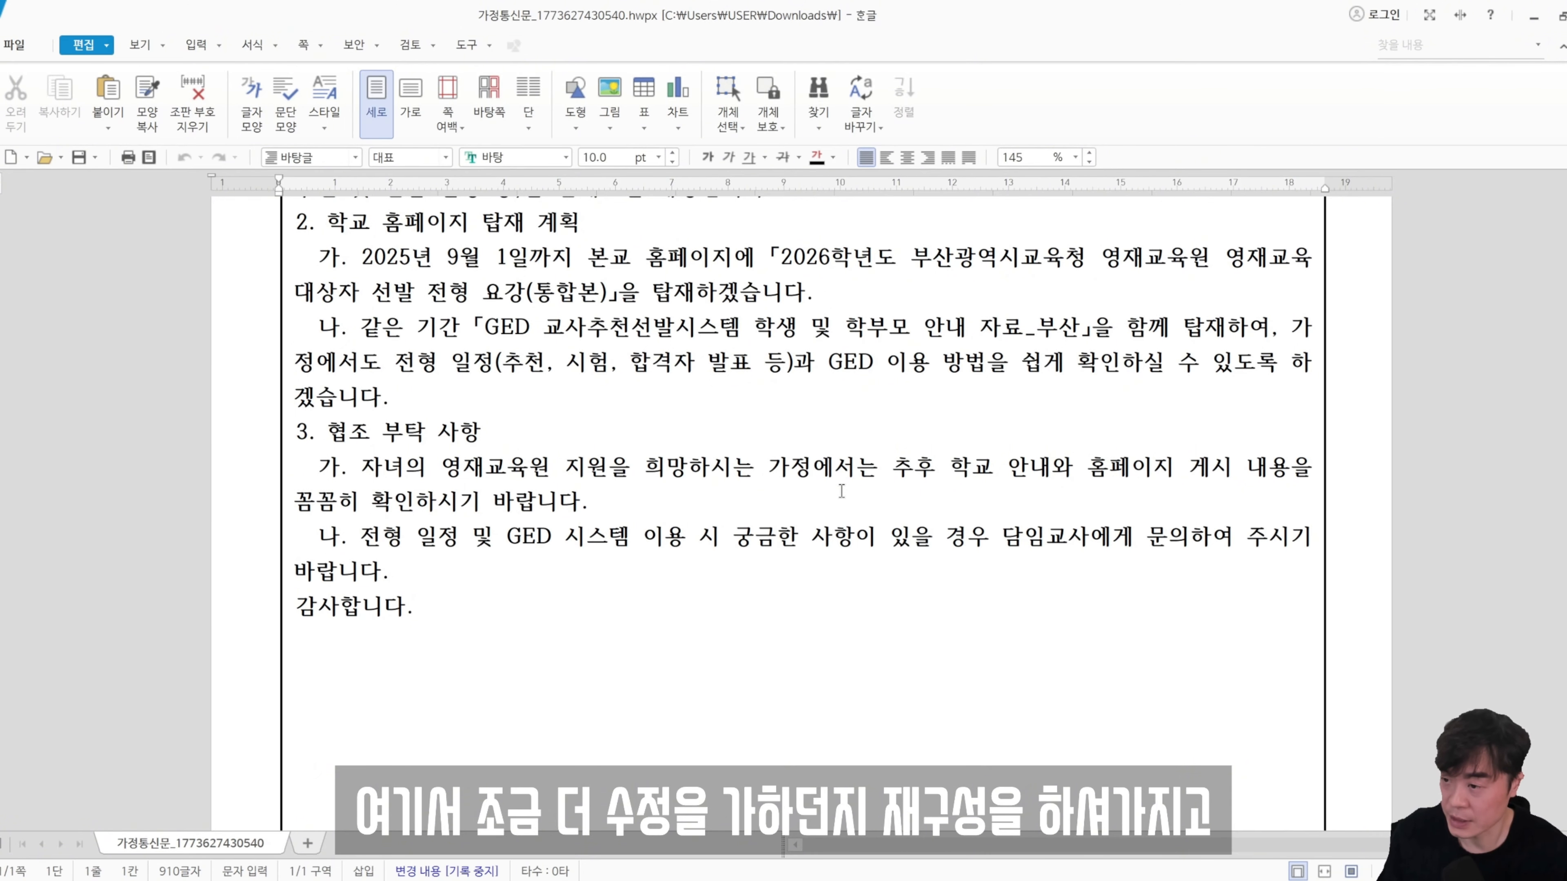
scroll(841, 491, down, 3)
scroll(842, 491, up, 4)
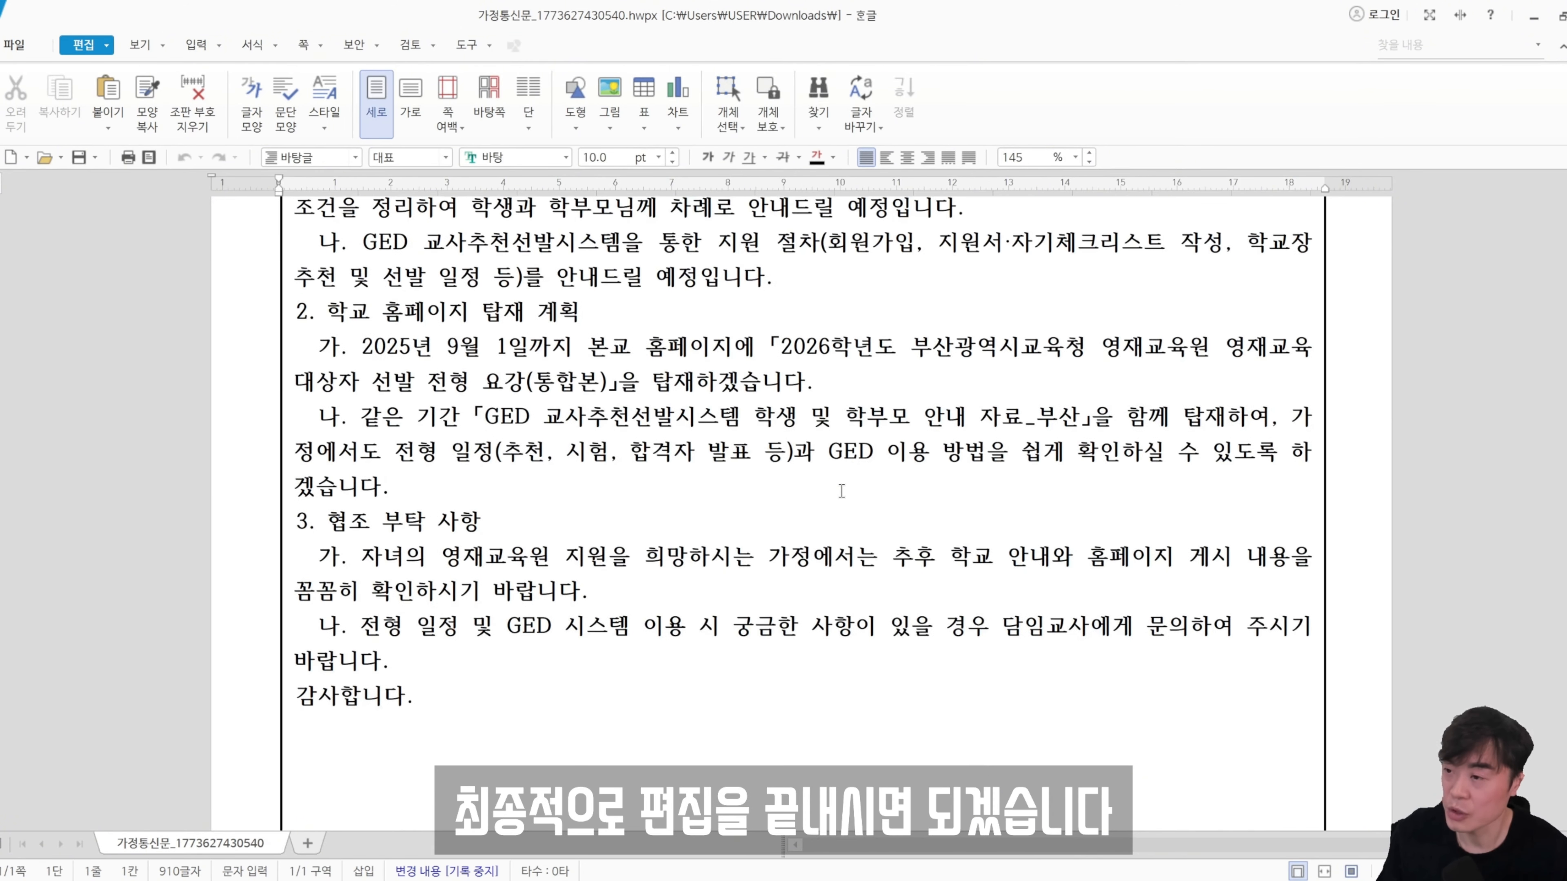
scroll(841, 491, up, 7)
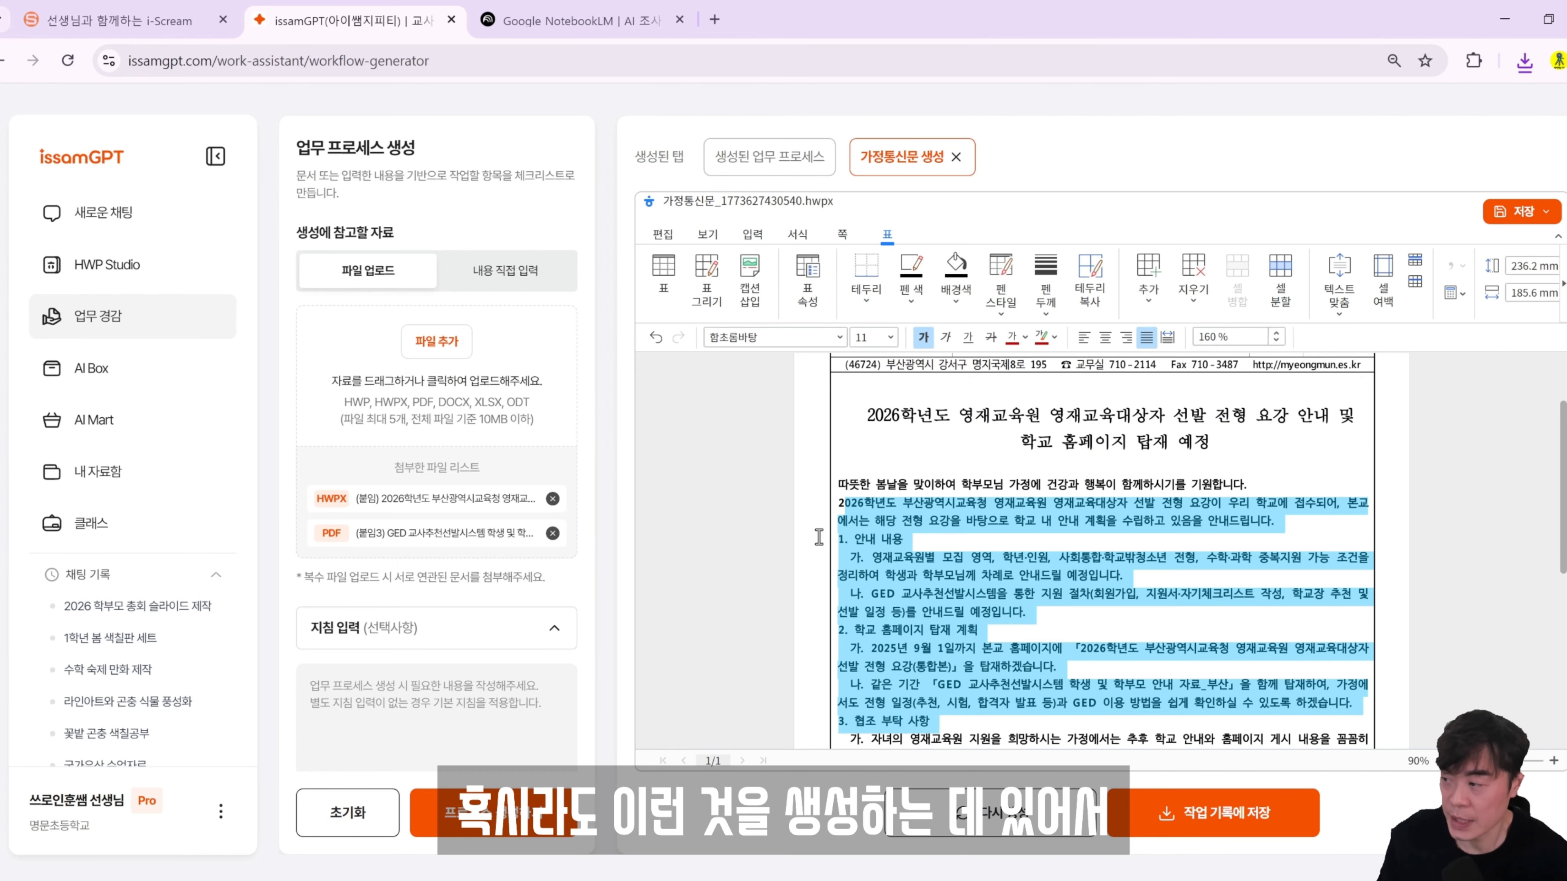
Inspect the optional 지침 입력 and template settings in issamGPT, and look over the draft's school header and title.
click(536, 628)
scroll(484, 650, down, 1)
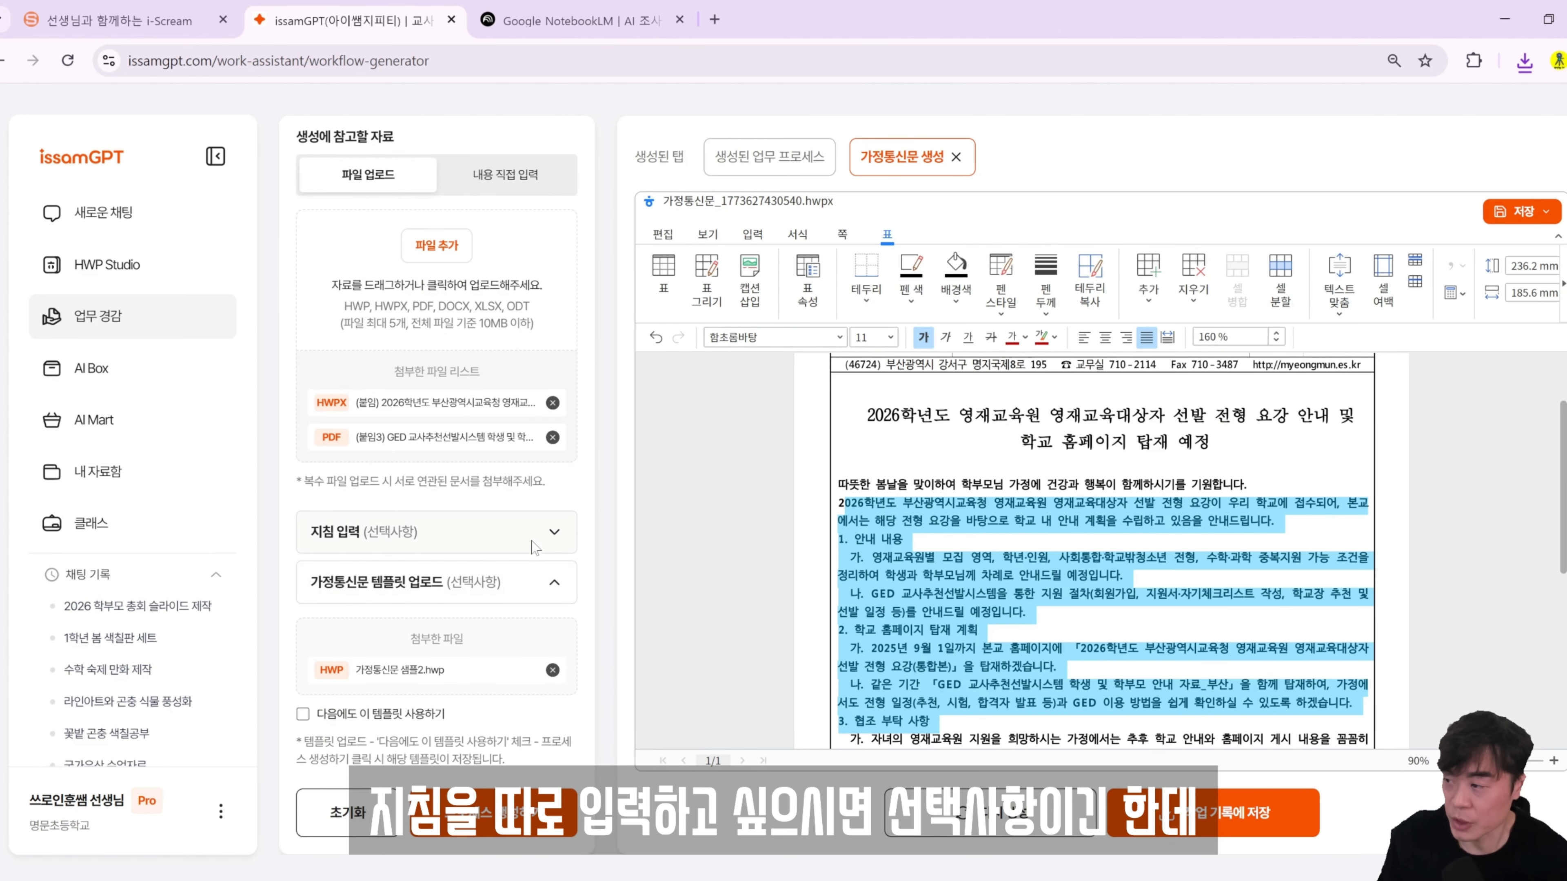
click(553, 529)
scroll(525, 551, down, 1)
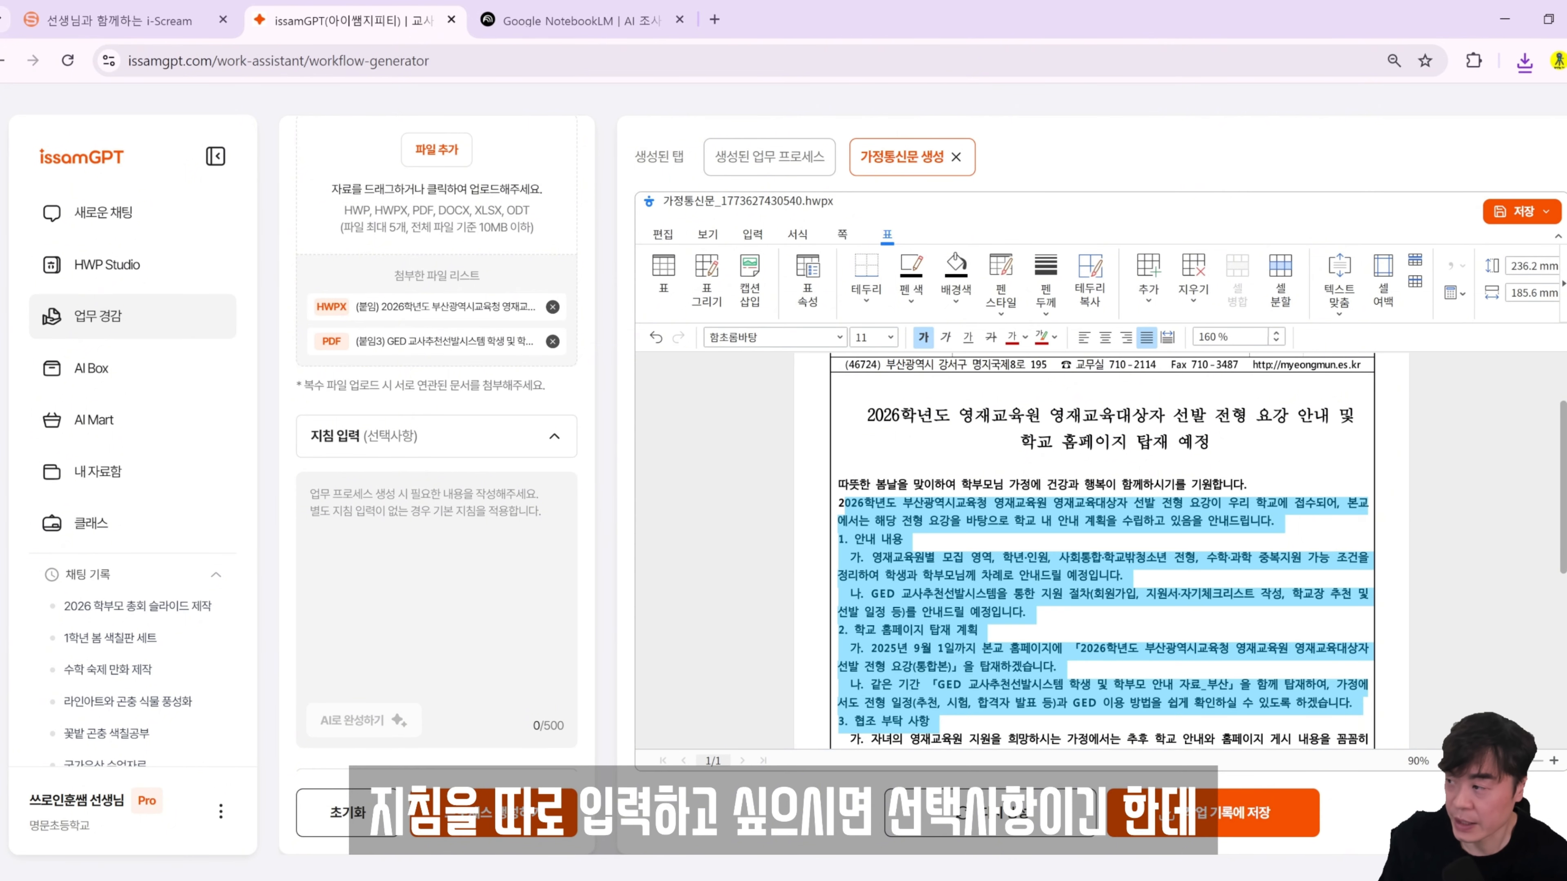
click(310, 494)
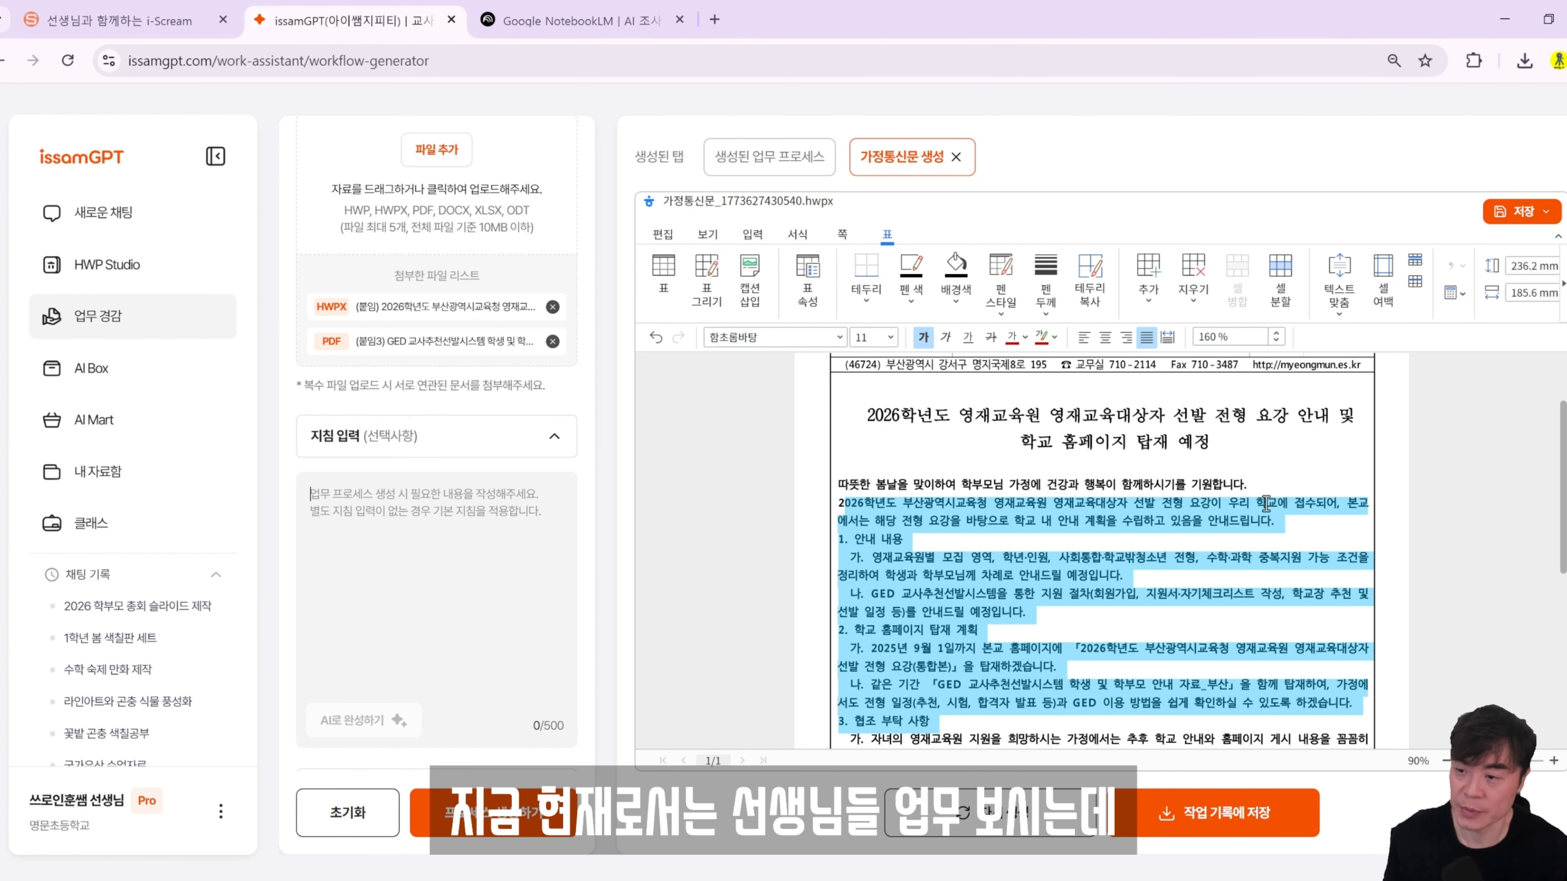
scroll(1265, 504, up, 2)
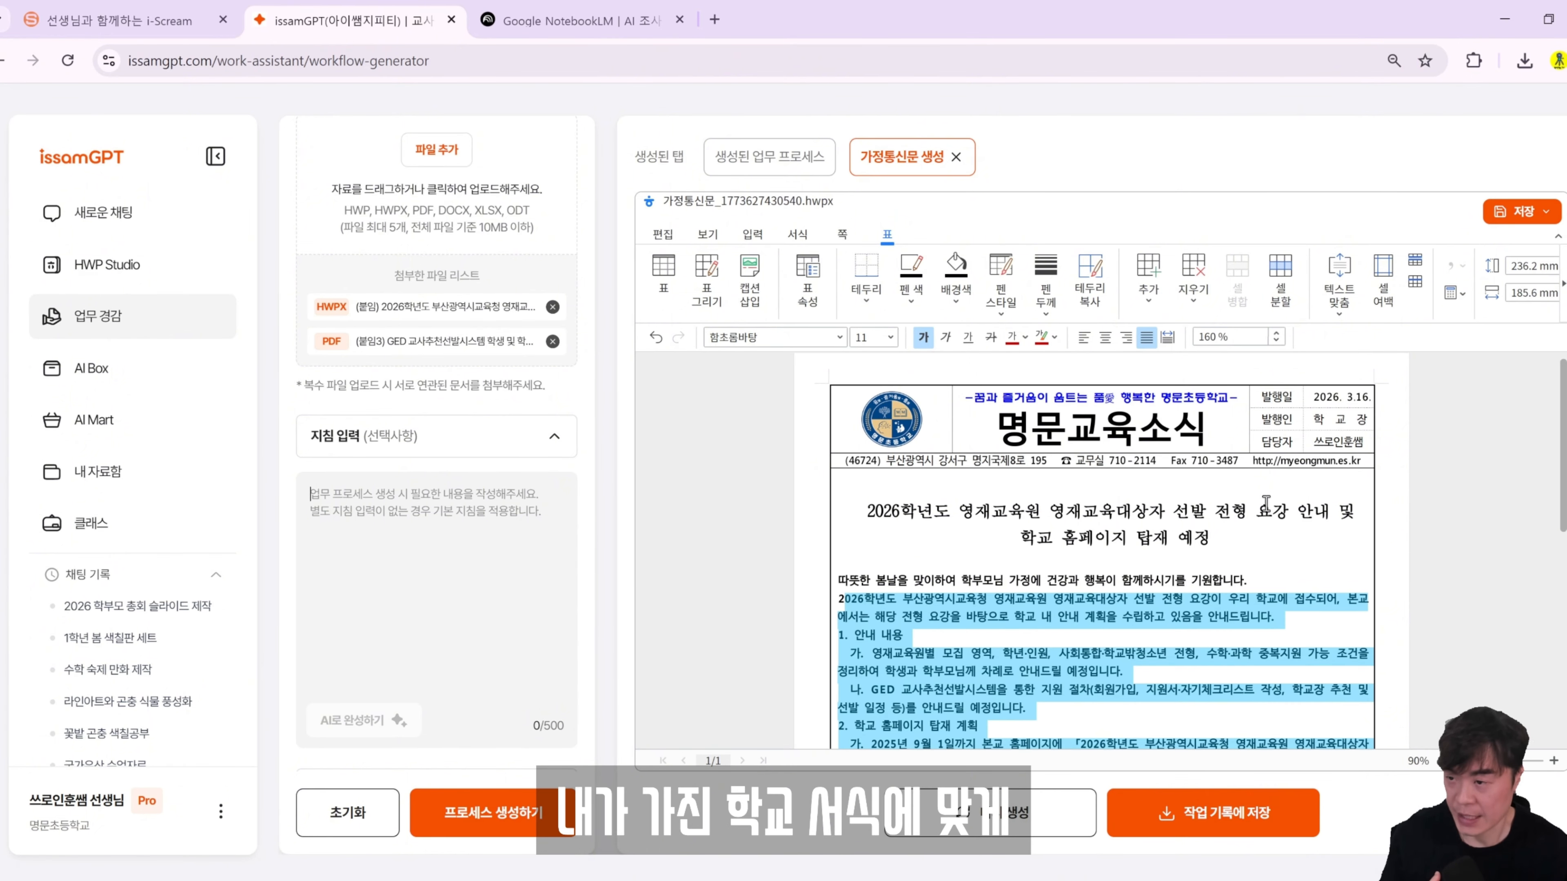
scroll(1266, 504, down, 2)
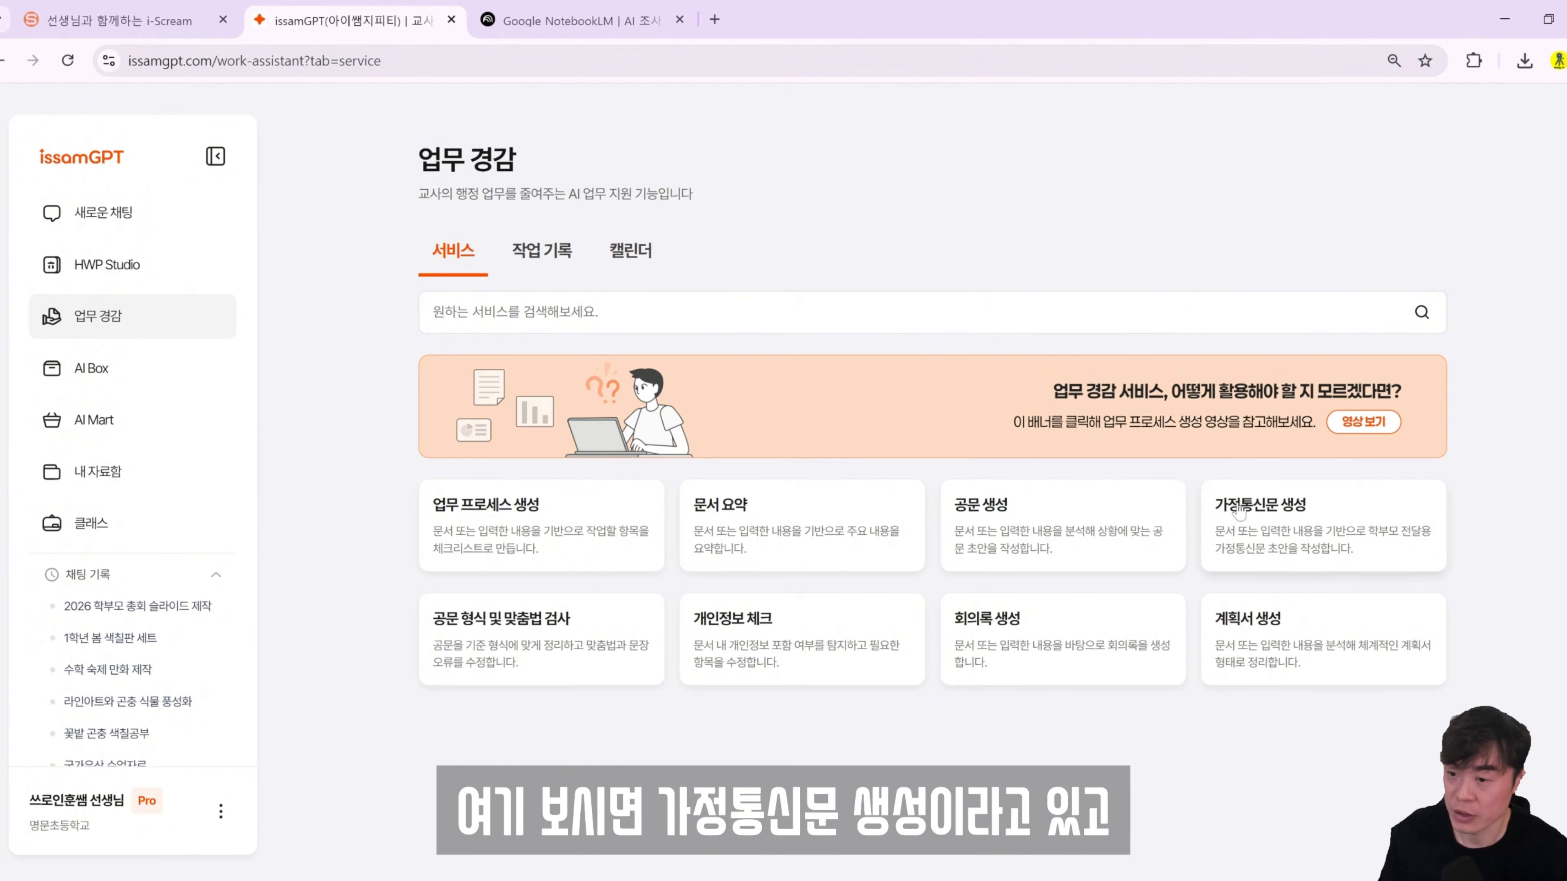
Open the 가정통신문 생성 service and attach 가정통신문 샘플2.hwp as the school template.
click(1323, 529)
scroll(580, 669, down, 5)
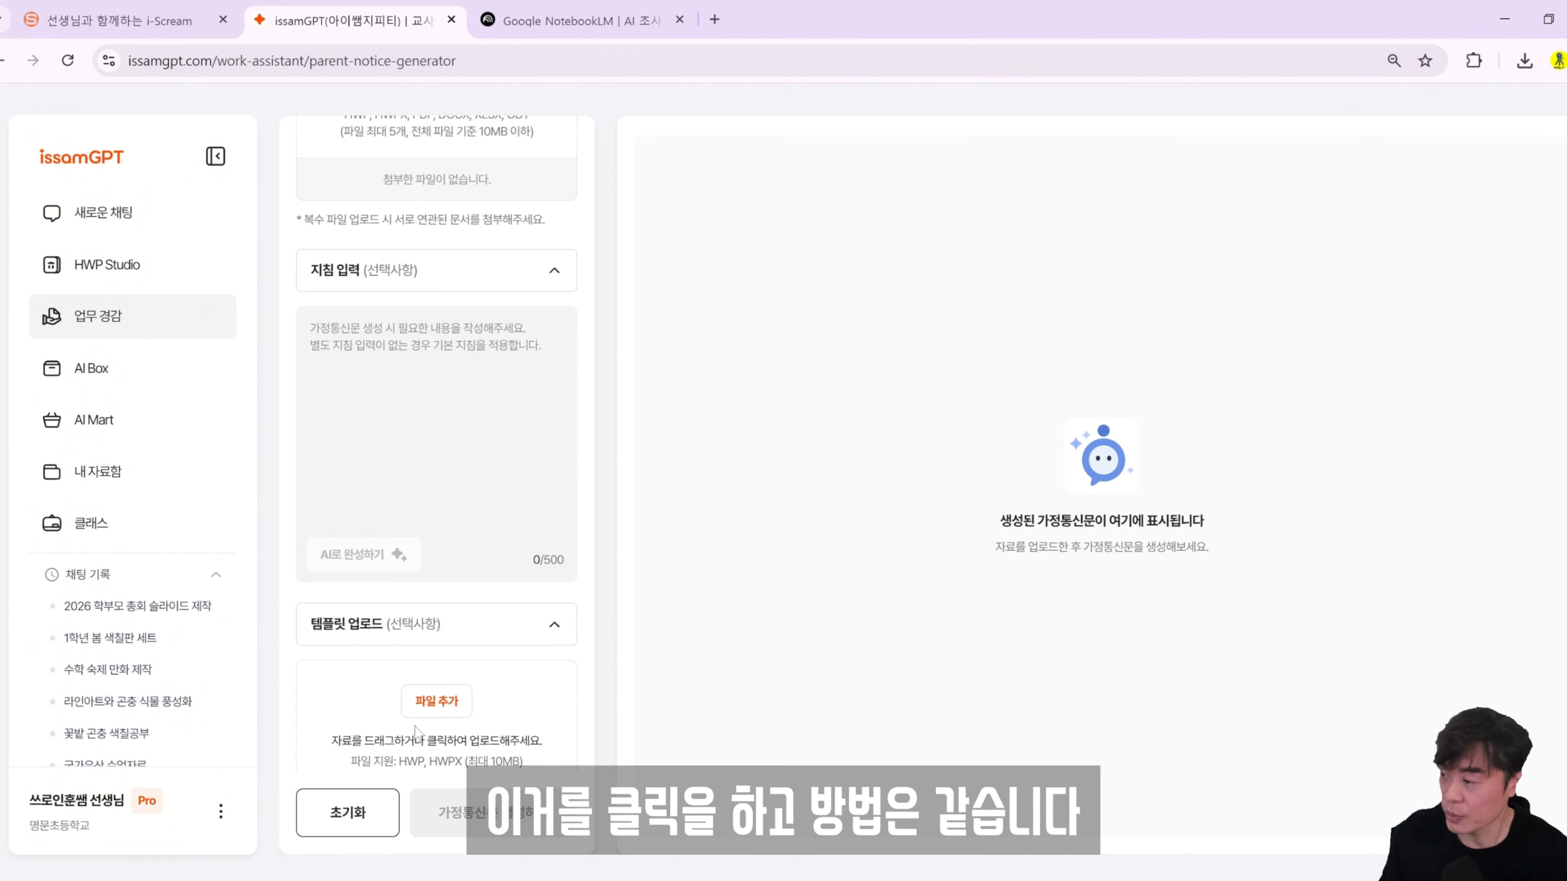
click(437, 704)
double_click(275, 175)
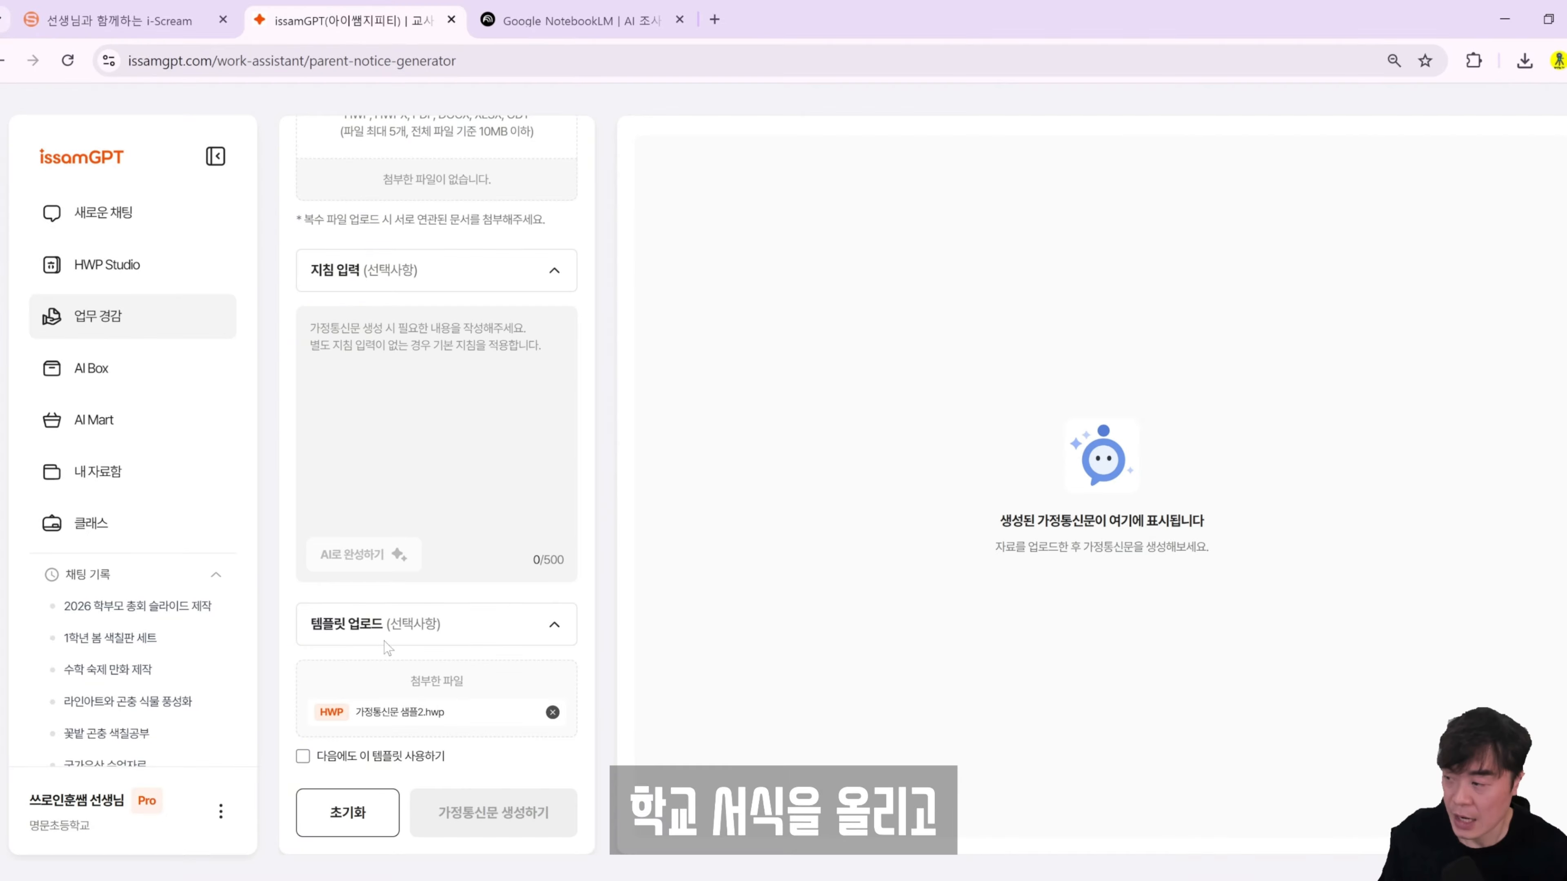
Generate a 가정통신문 from the (붙임3) GED student and parent guide PDF and read through the draft.
scroll(449, 600, up, 5)
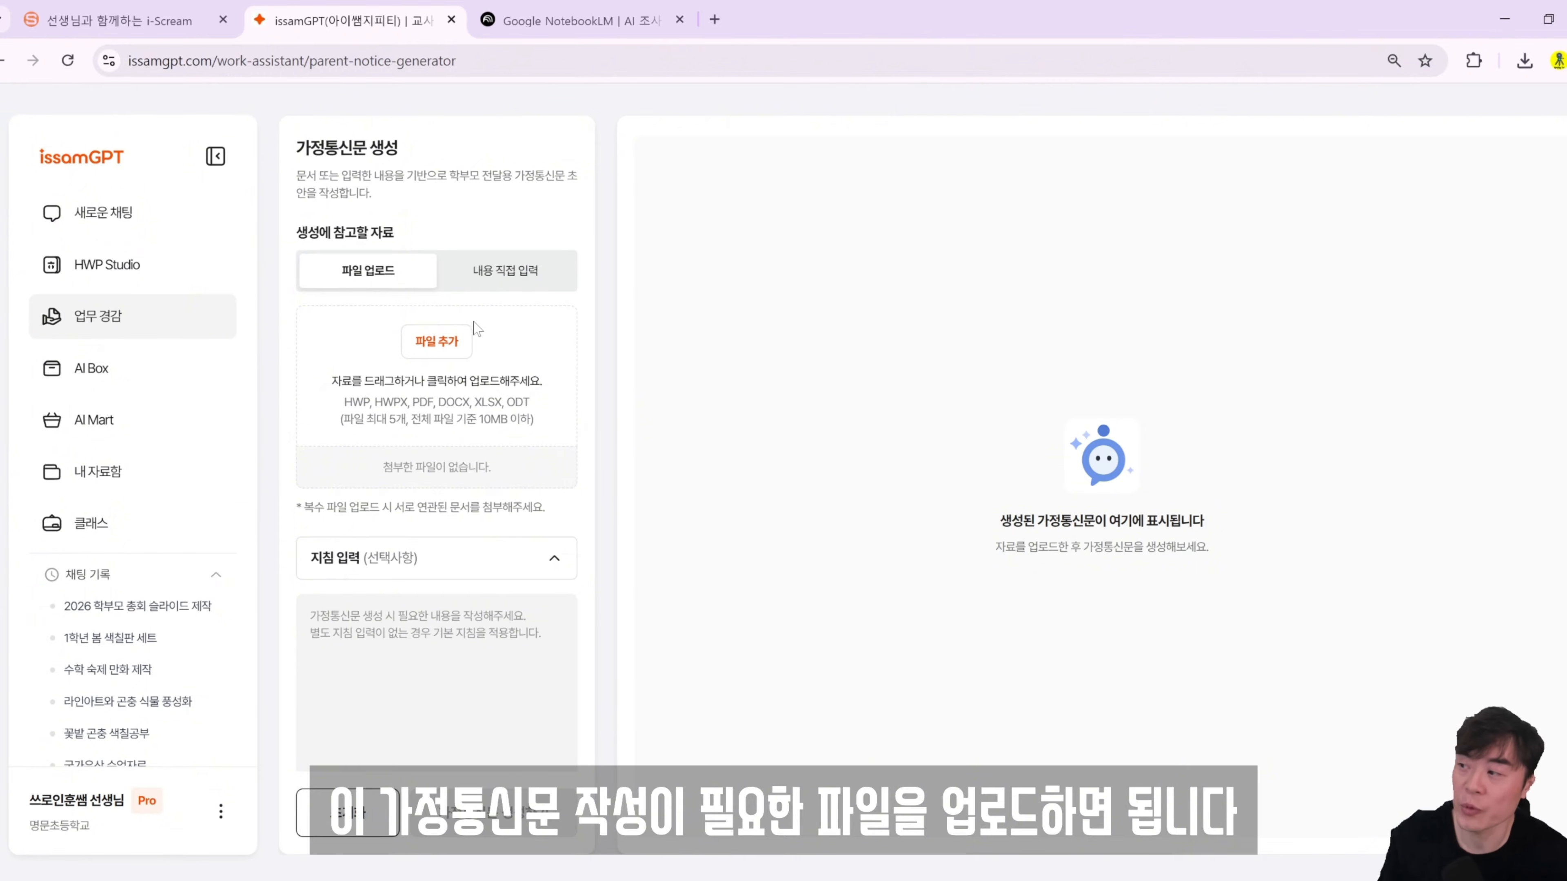
click(487, 276)
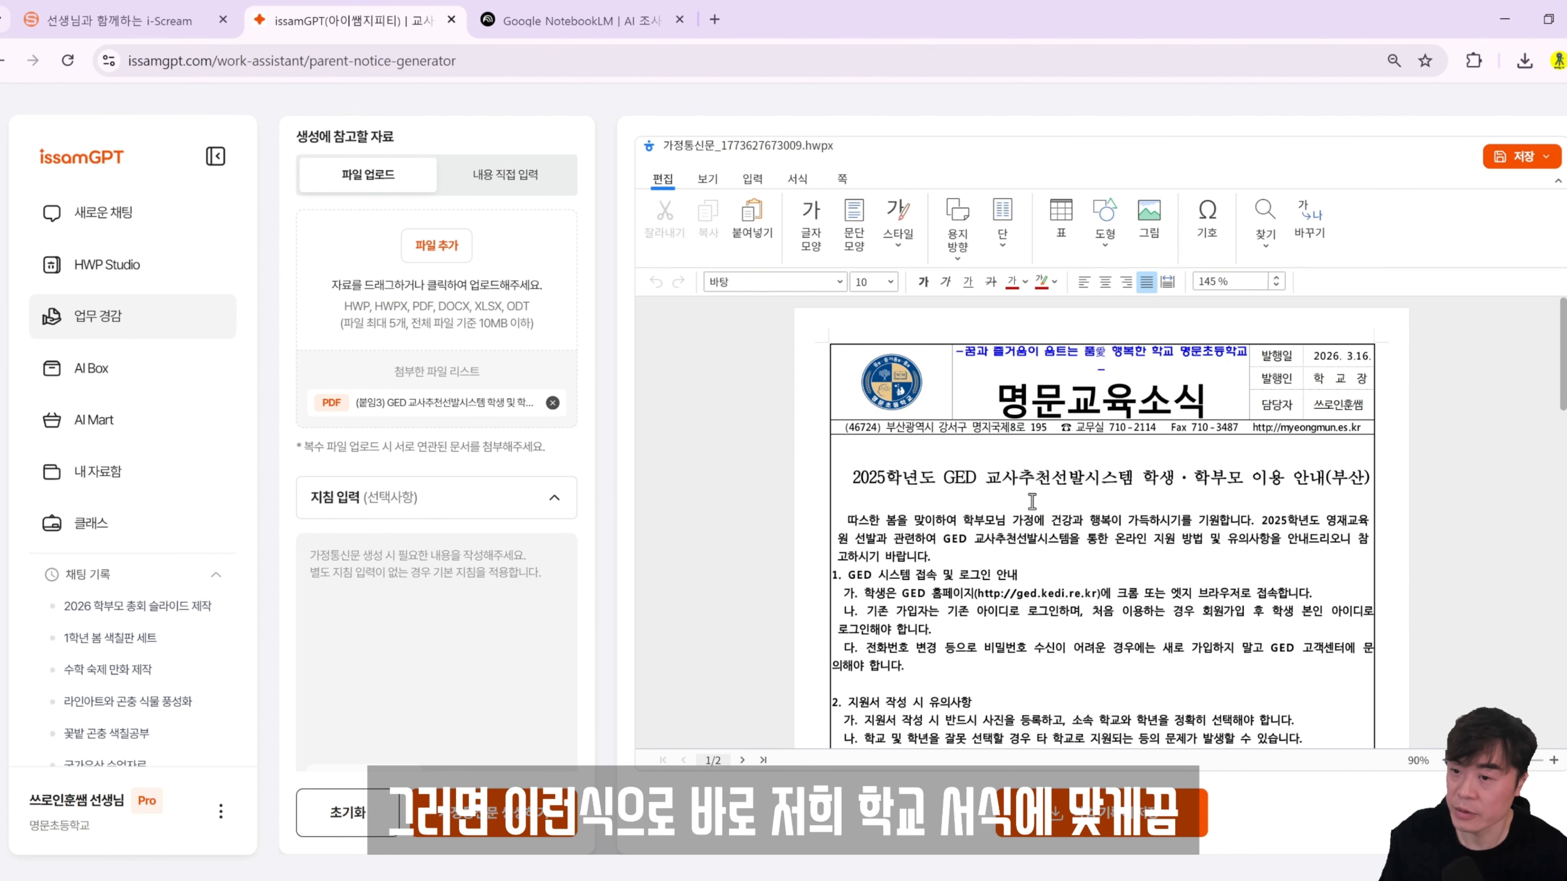
scroll(1031, 501, down, 2)
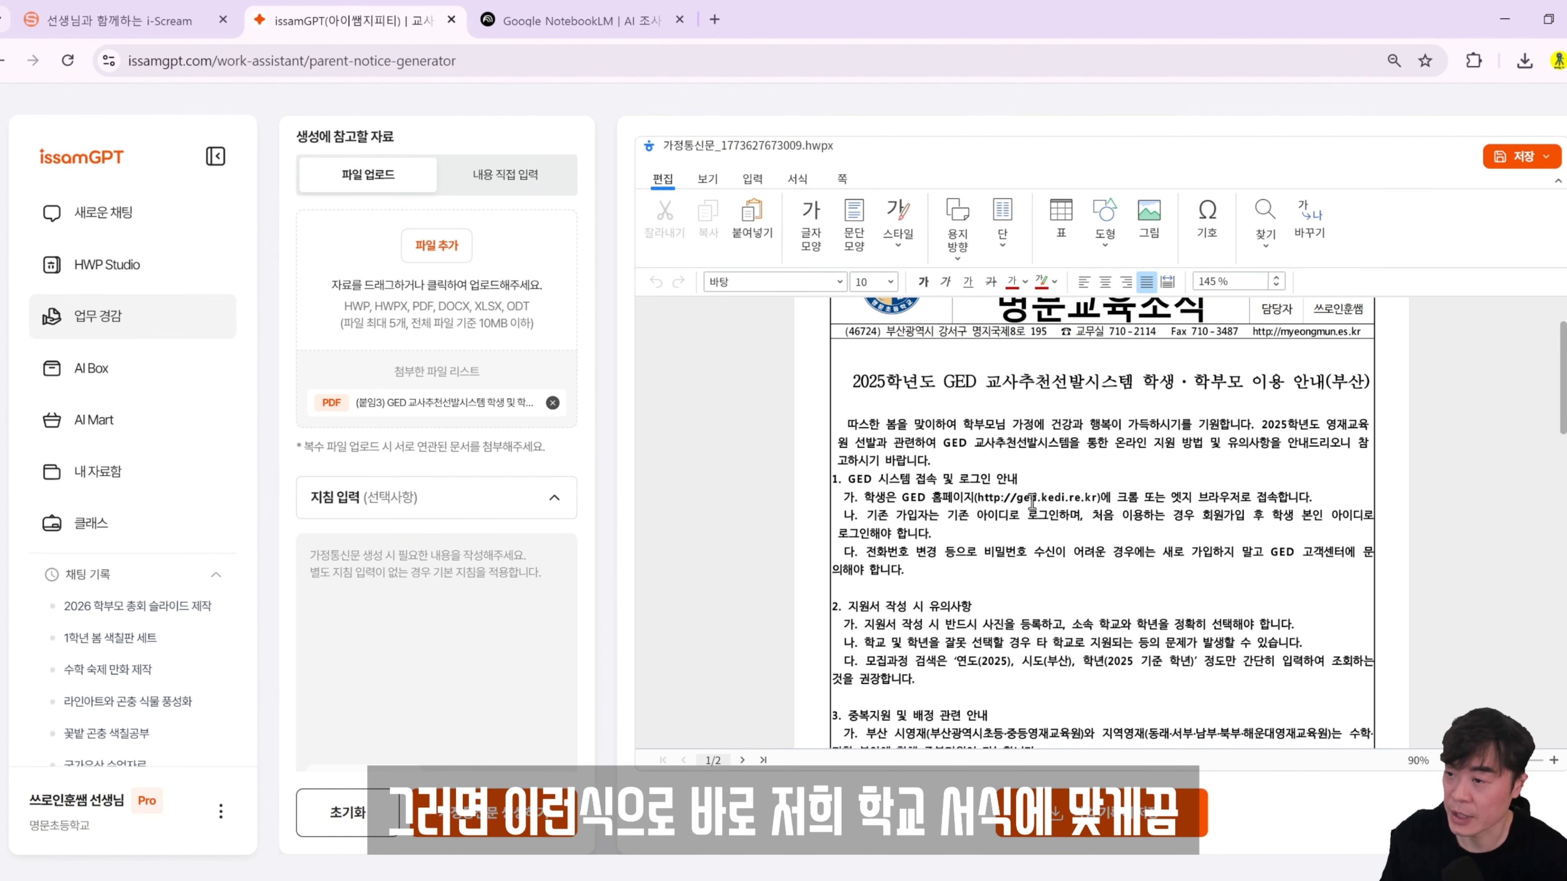
scroll(1032, 502, down, 8)
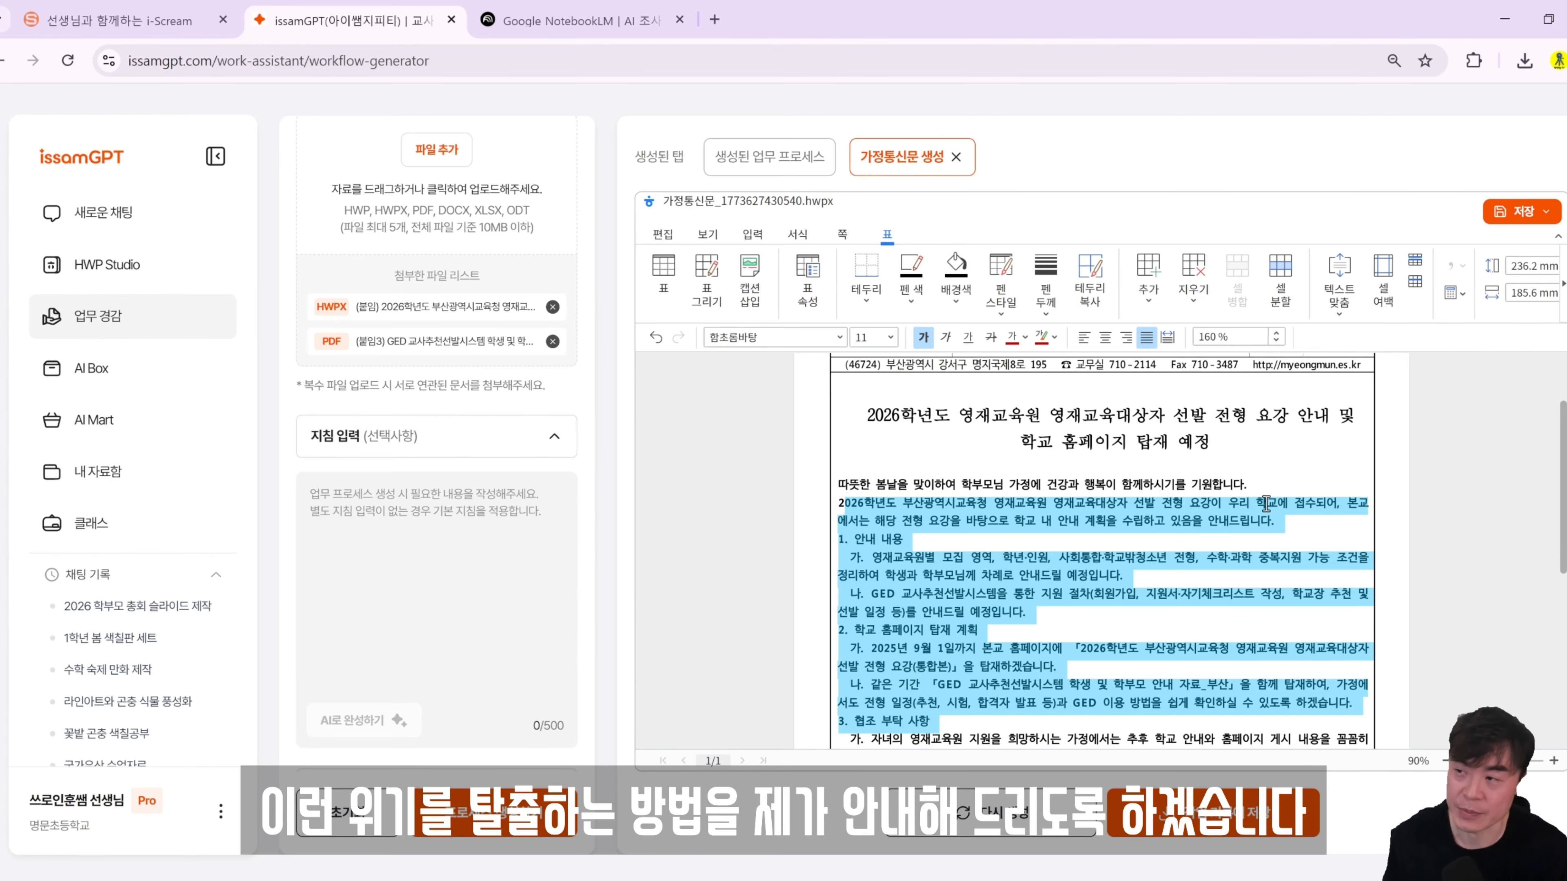
Open 업무 프로세스 생성 from 업무 경감, attach the four 붙임 PDFs, and try to generate a work process.
click(105, 320)
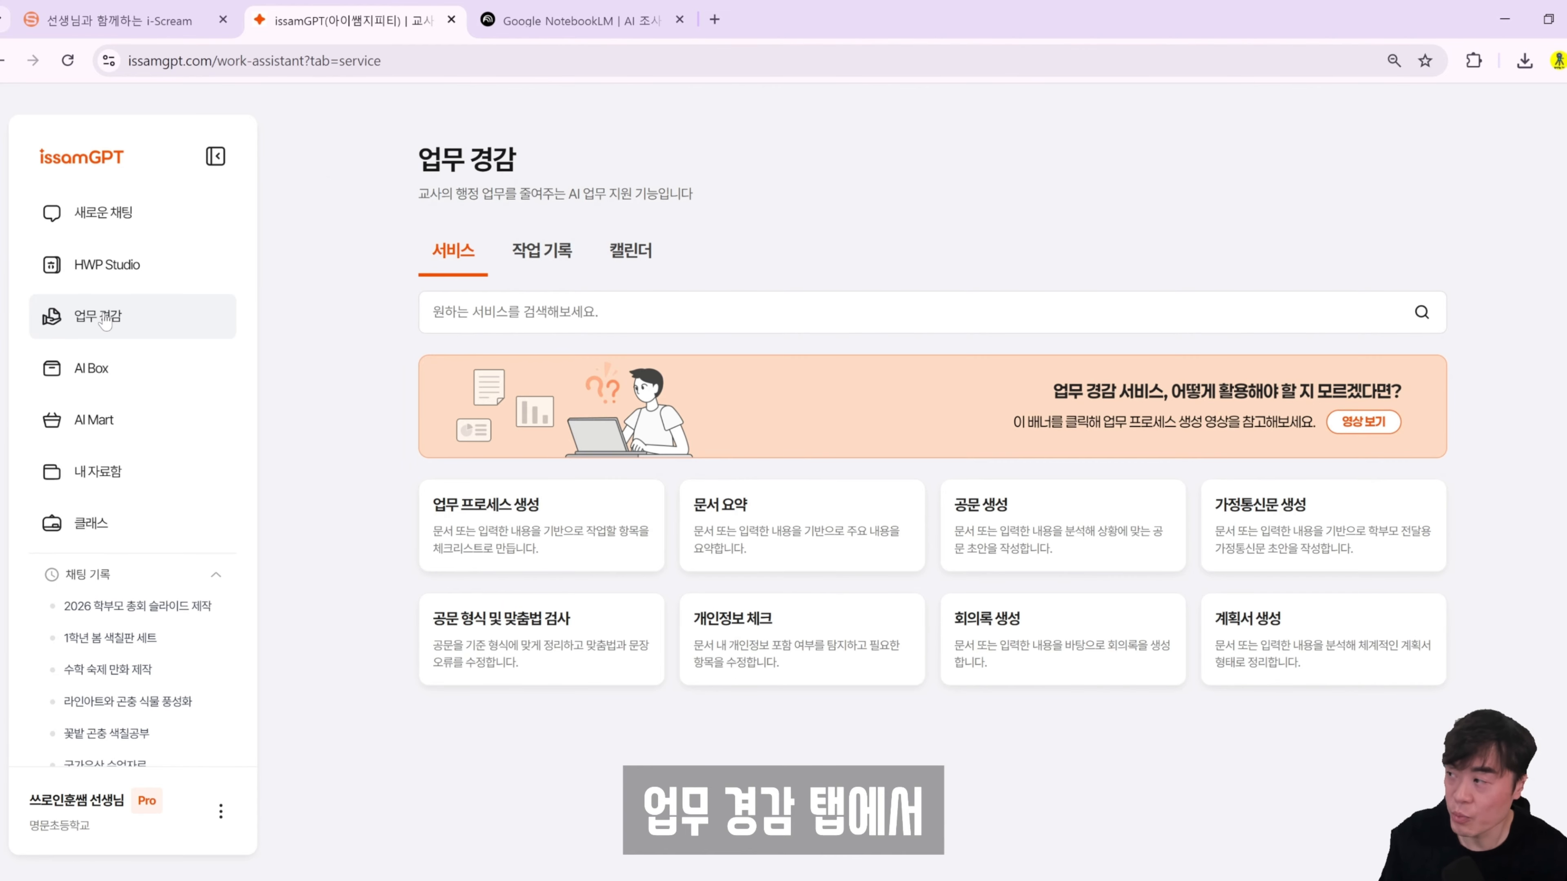
click(518, 530)
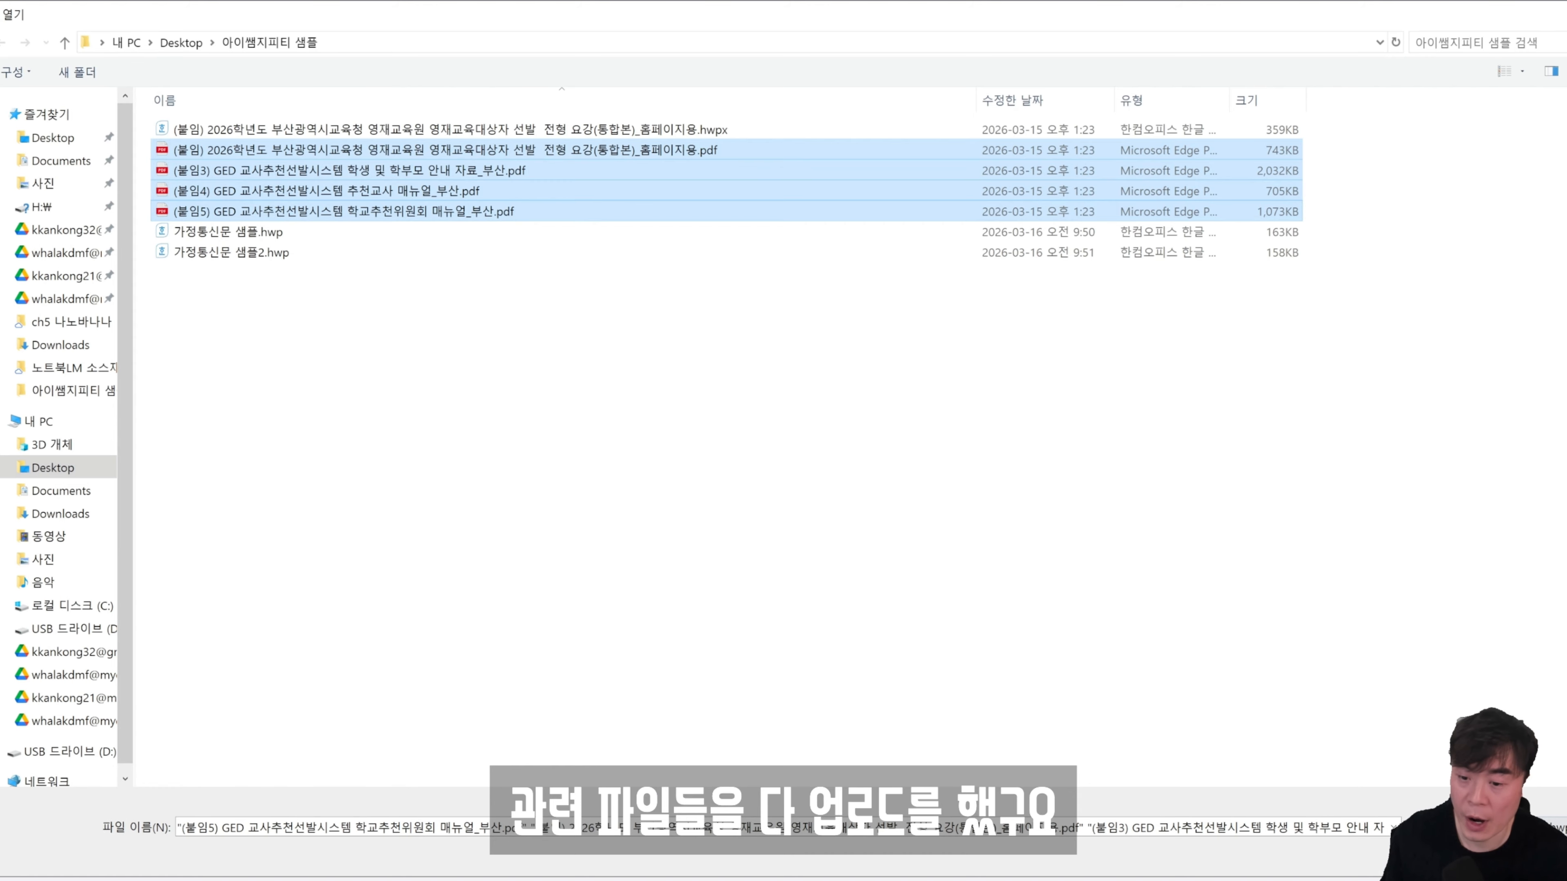
key(Return)
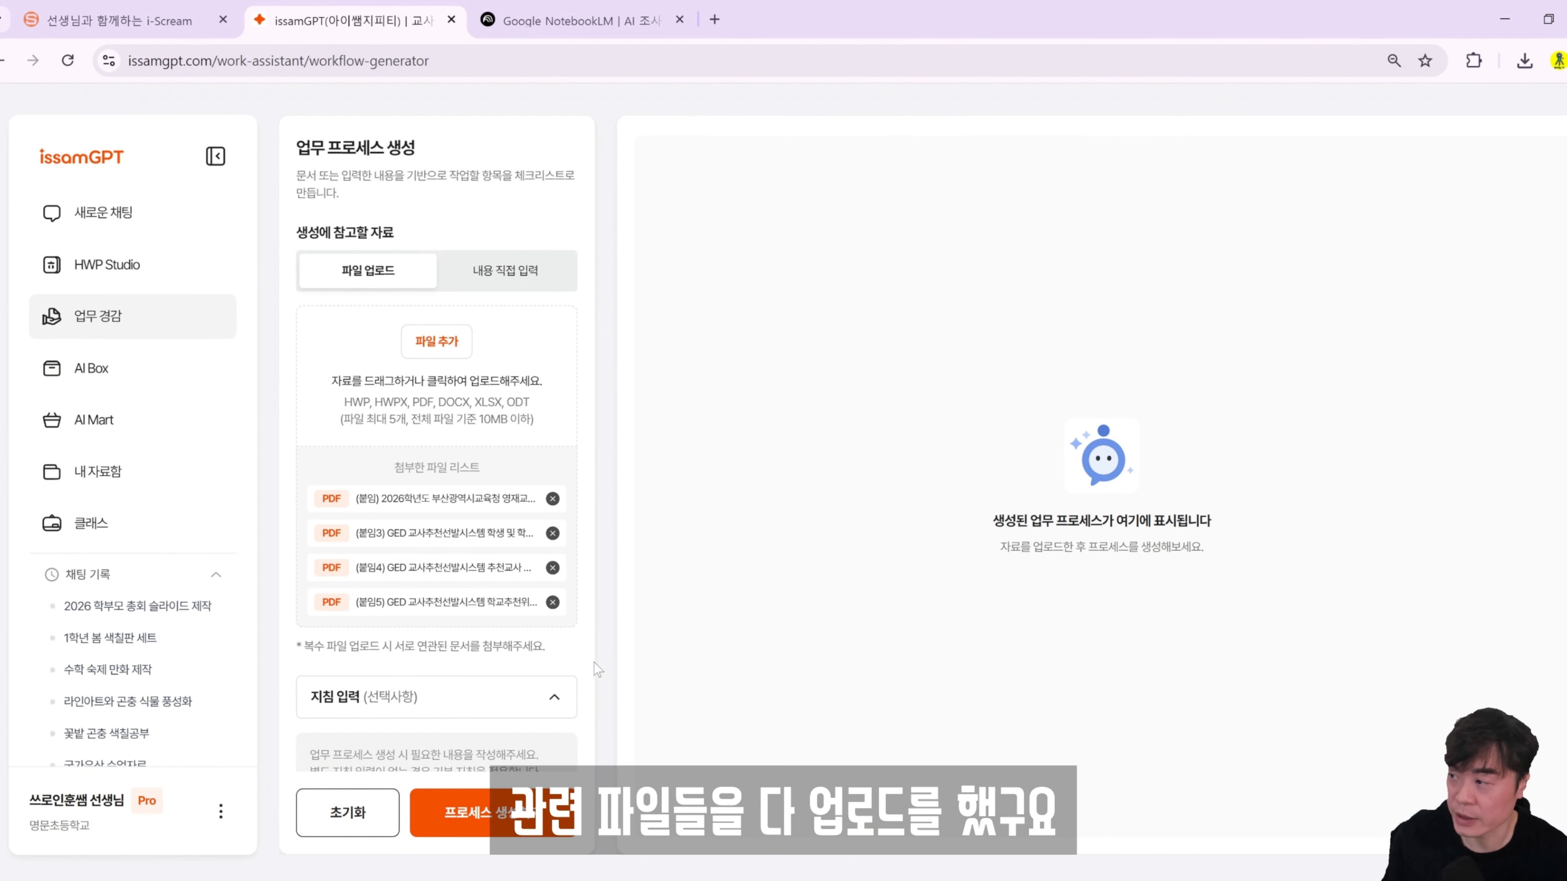
click(524, 828)
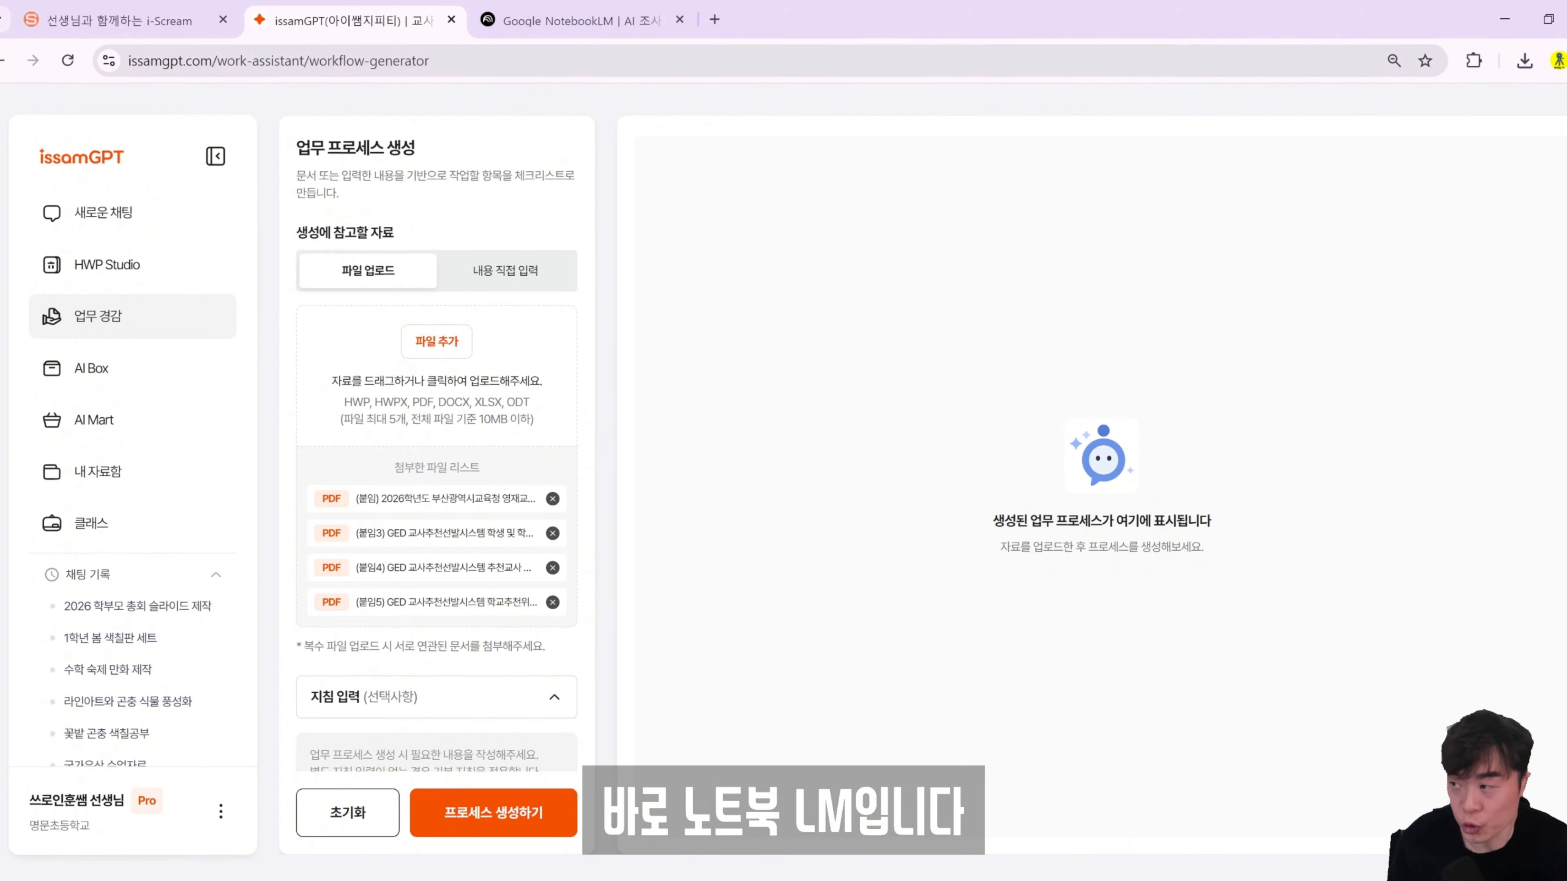
Switch to NotebookLM and create a new notebook with the four gifted-education 붙임 PDFs as sources.
click(574, 20)
click(790, 567)
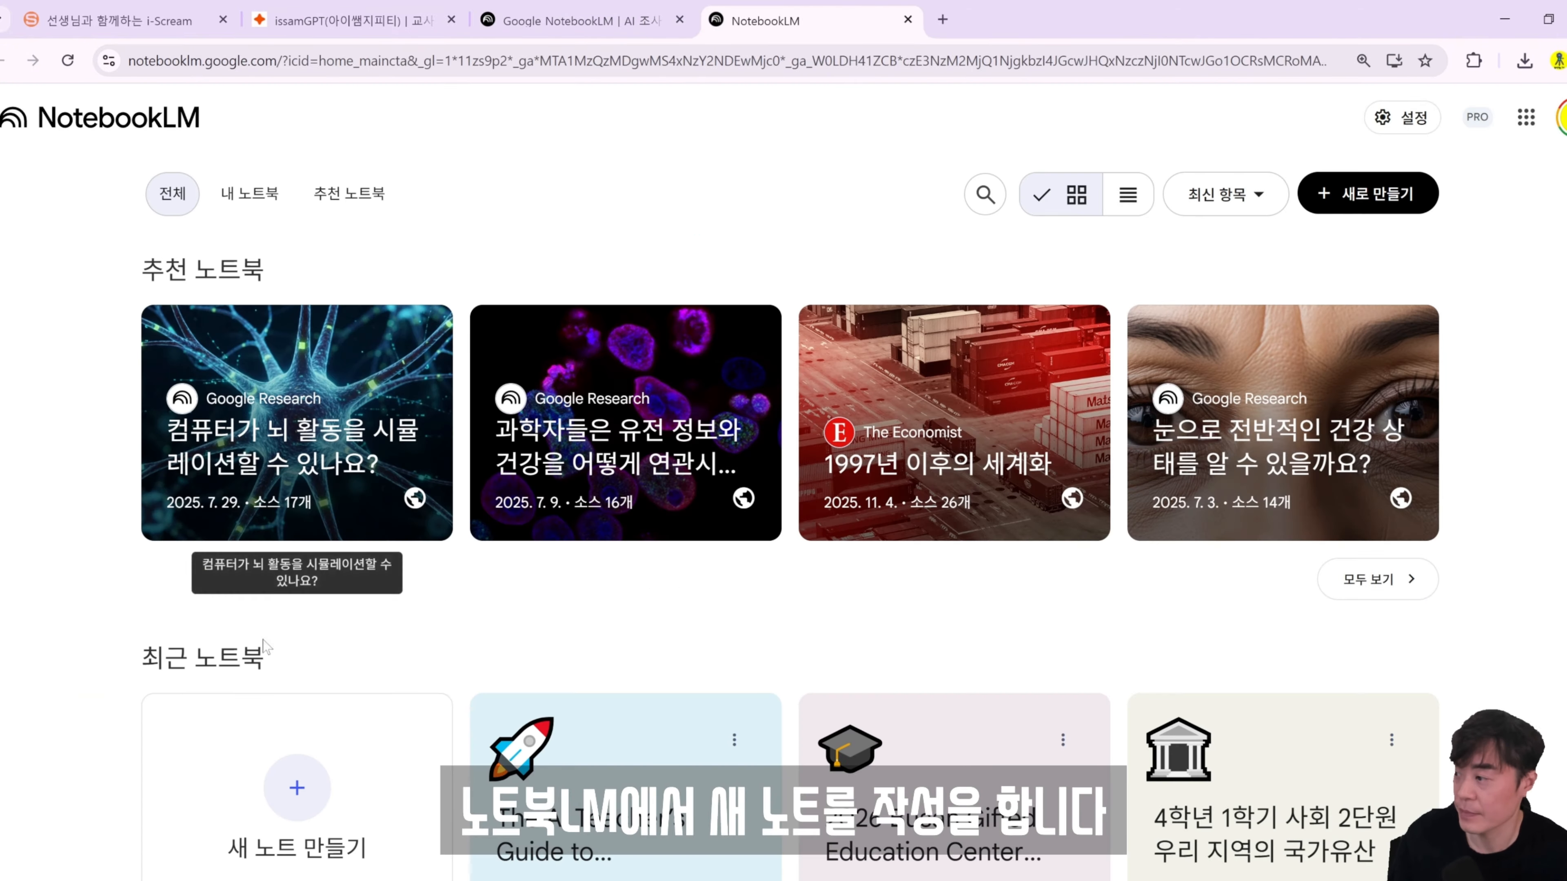
click(290, 789)
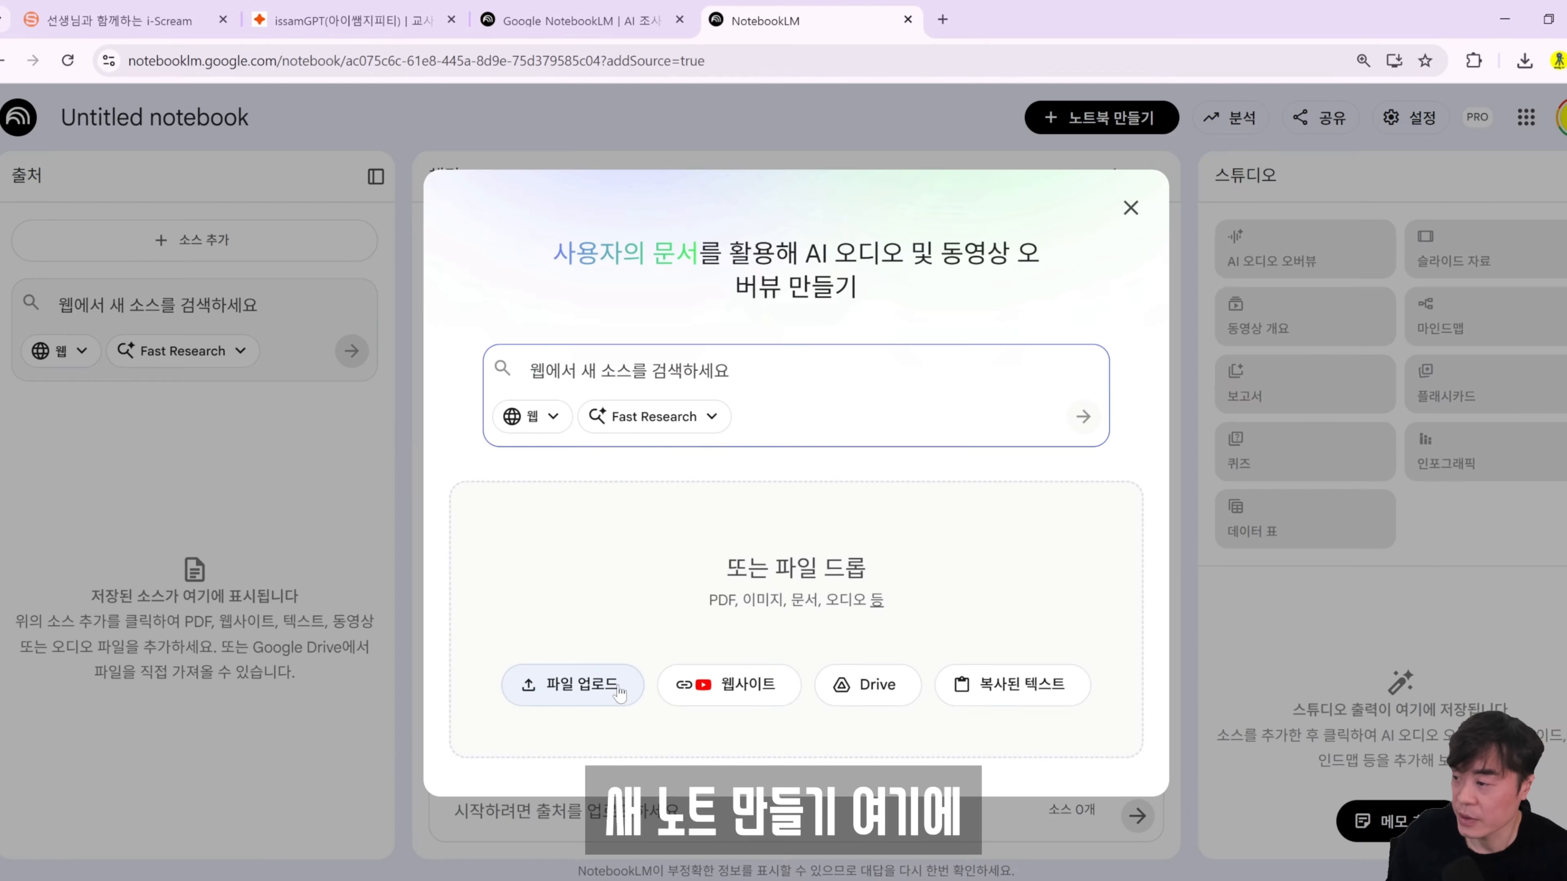
click(617, 689)
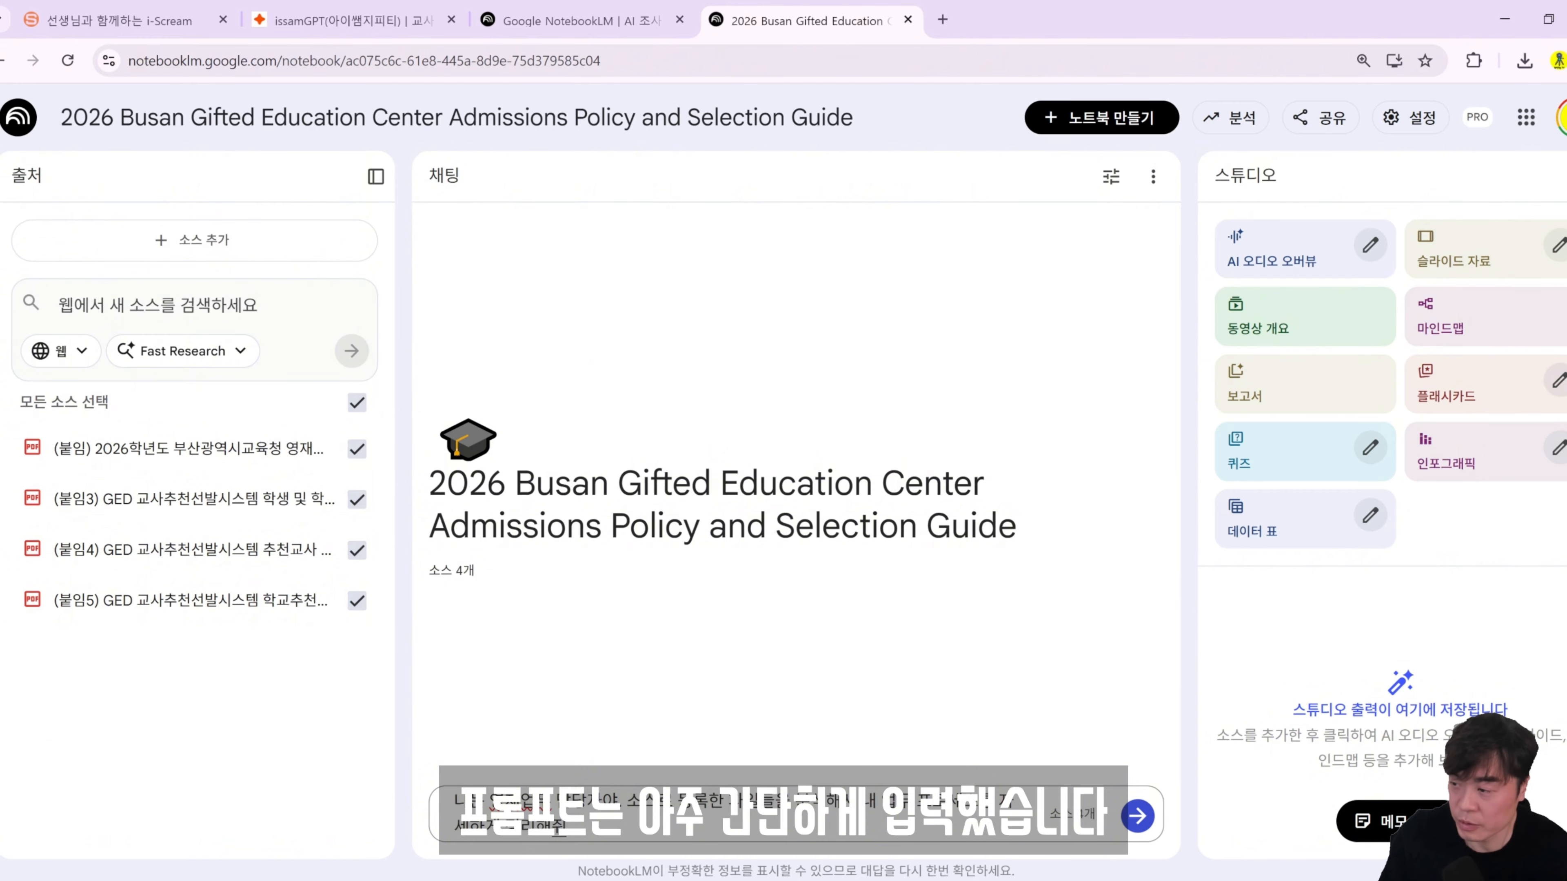
Ask the notebook to analyse the sources and organise the person in charge's work process in detail, and copy the answer.
drag(454, 800, 568, 827)
click(568, 827)
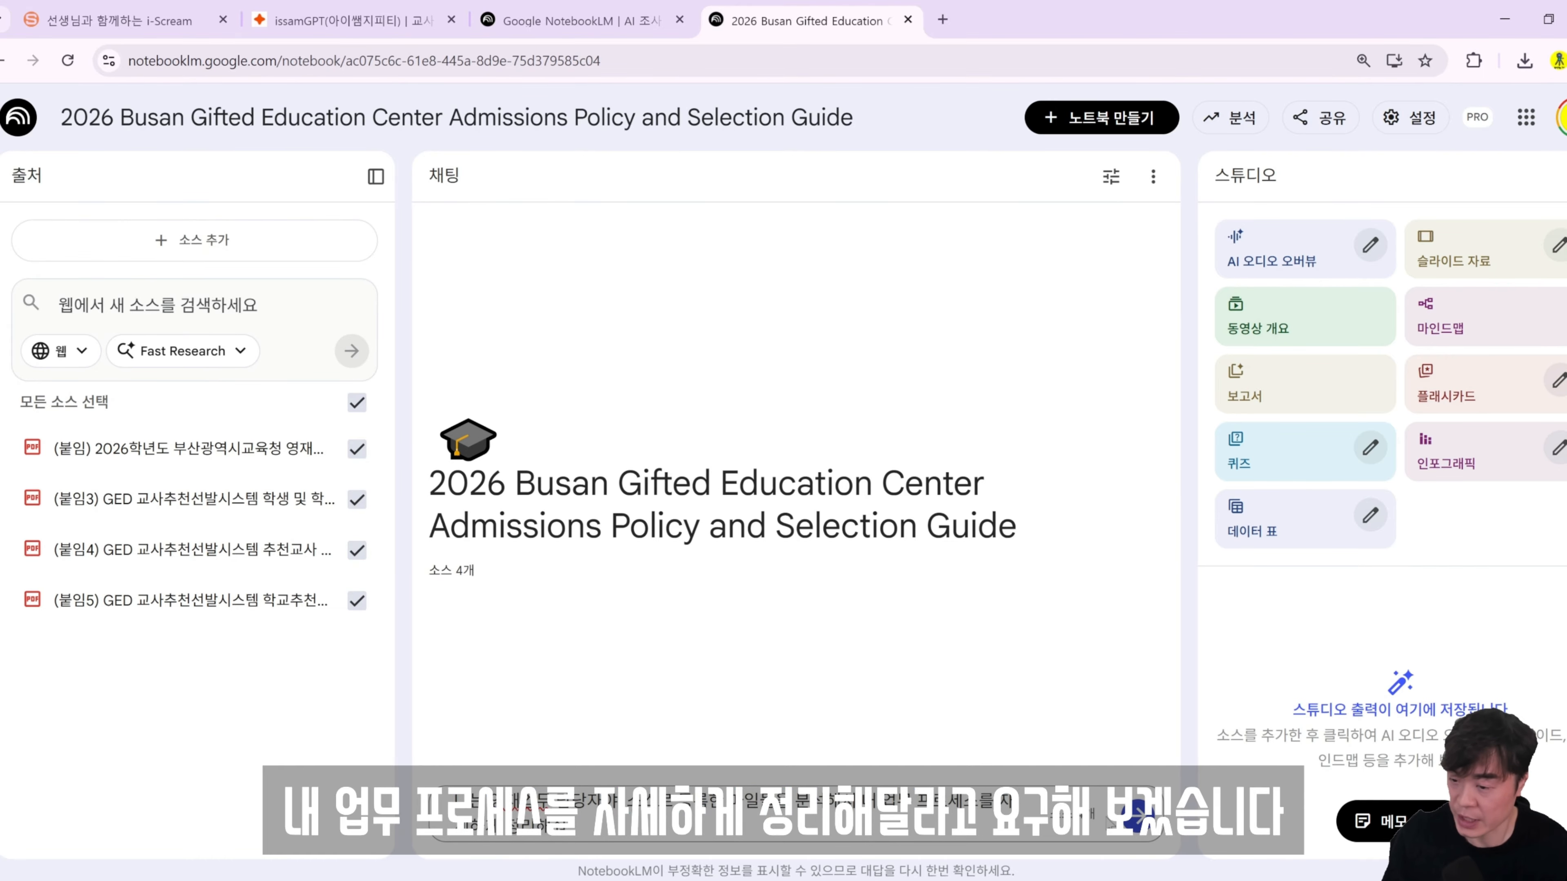
click(1135, 815)
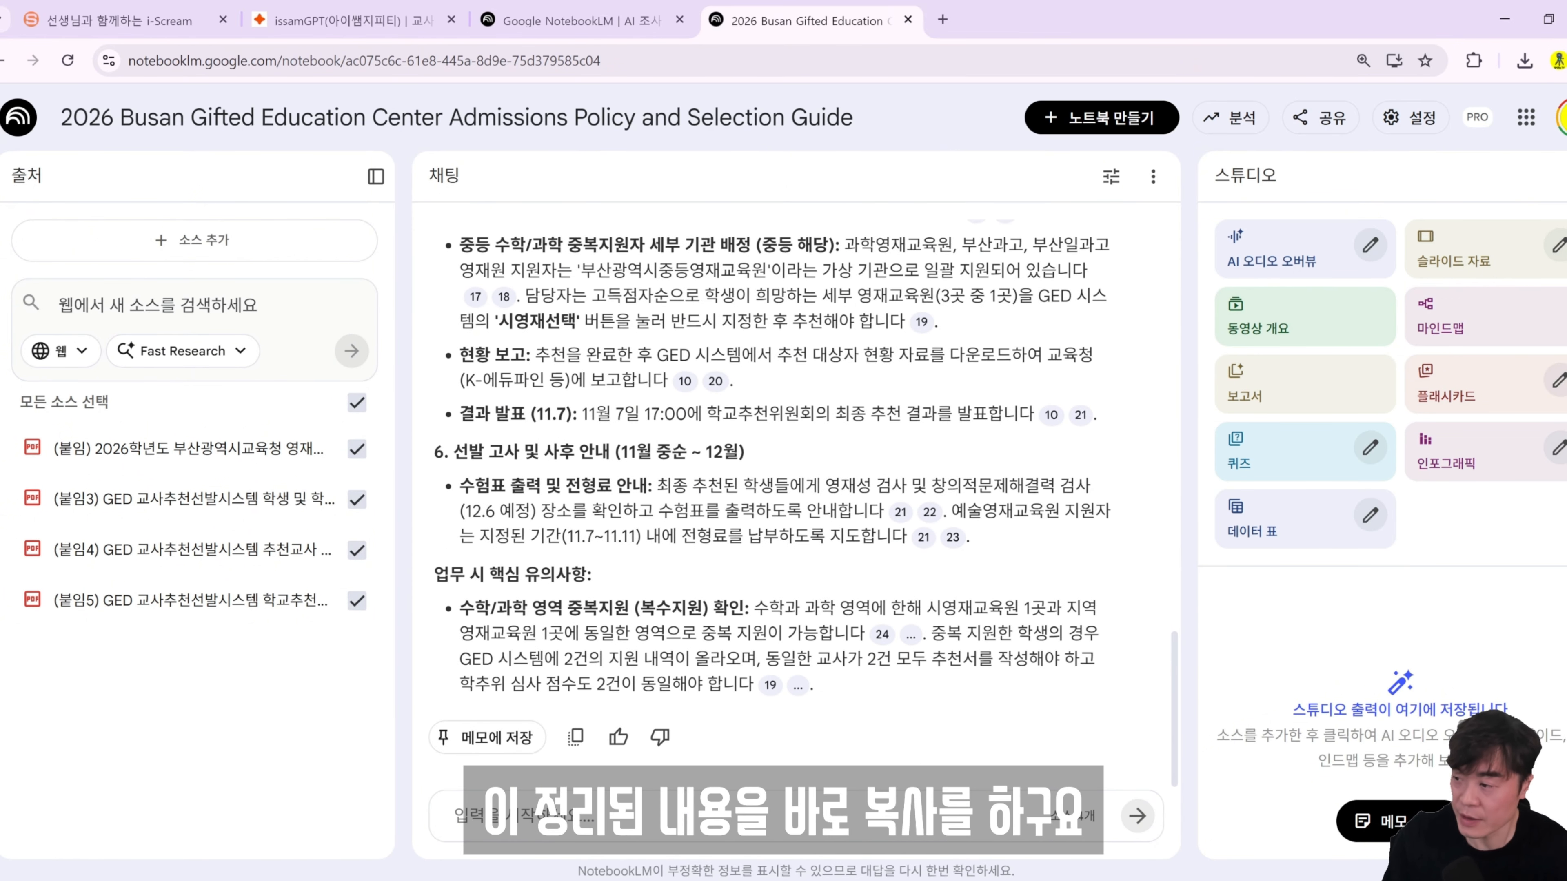
click(575, 552)
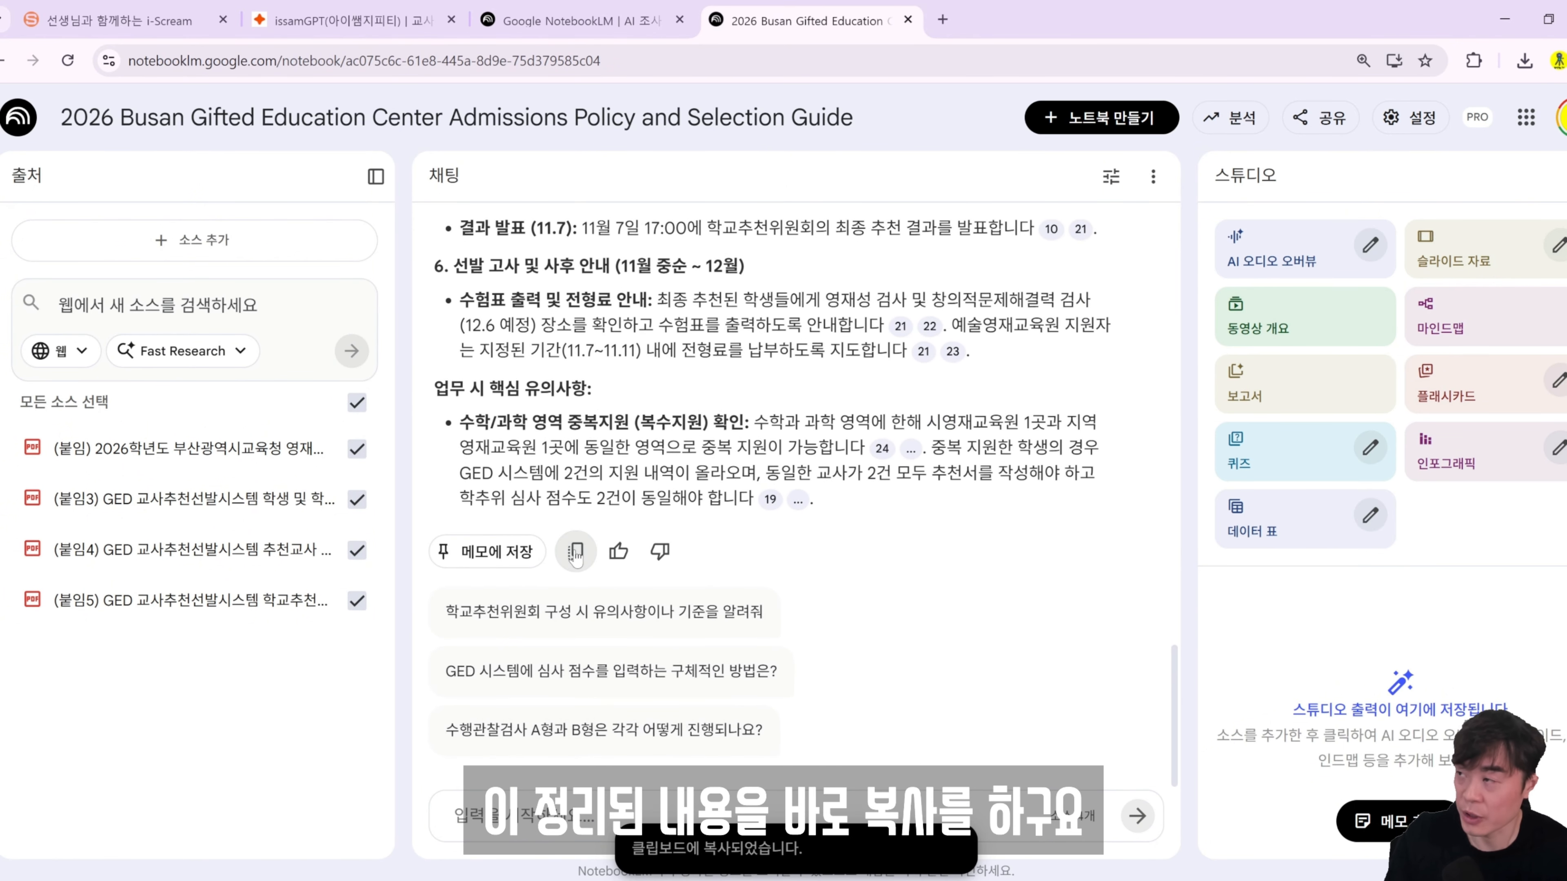
Switch back to issamGPT, paste the copied summary as direct content, generate the work process, and review its summary and checklist.
click(349, 20)
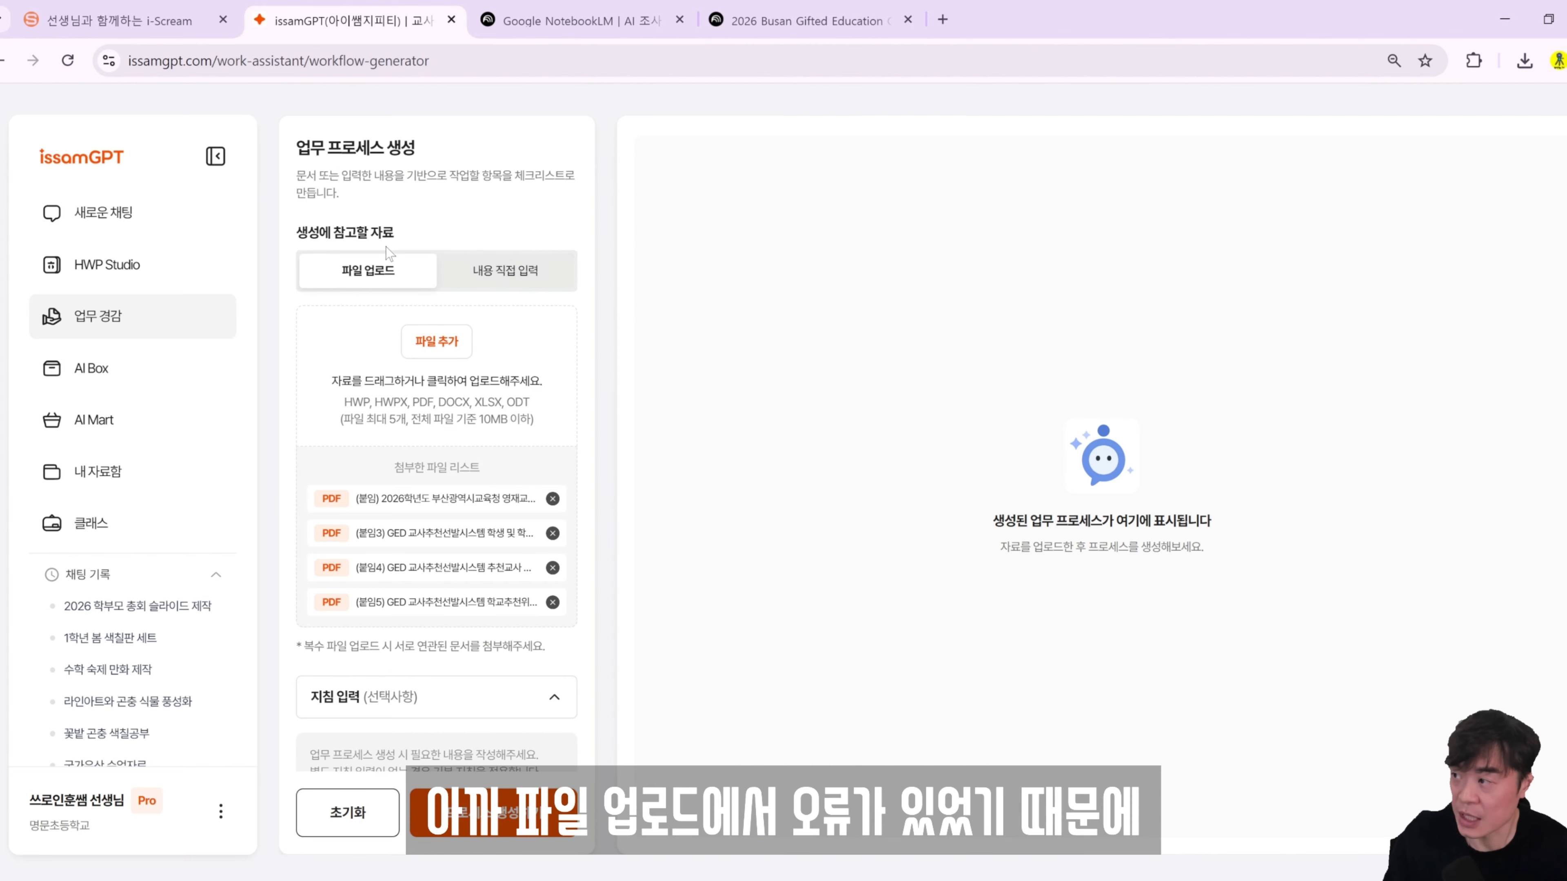
click(495, 271)
key(ctrl+v)
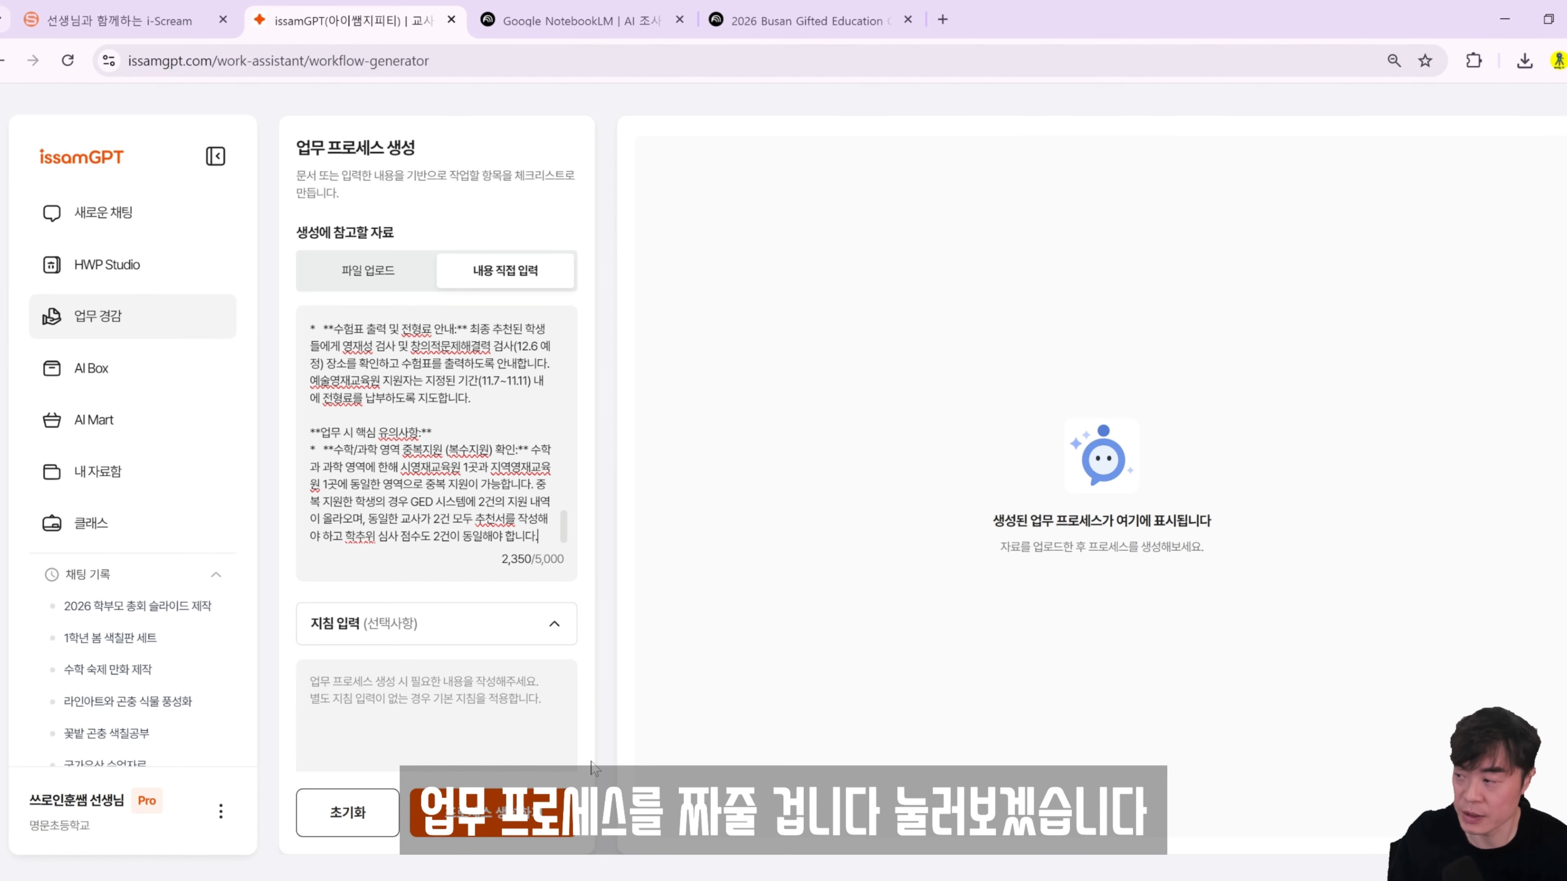
click(496, 800)
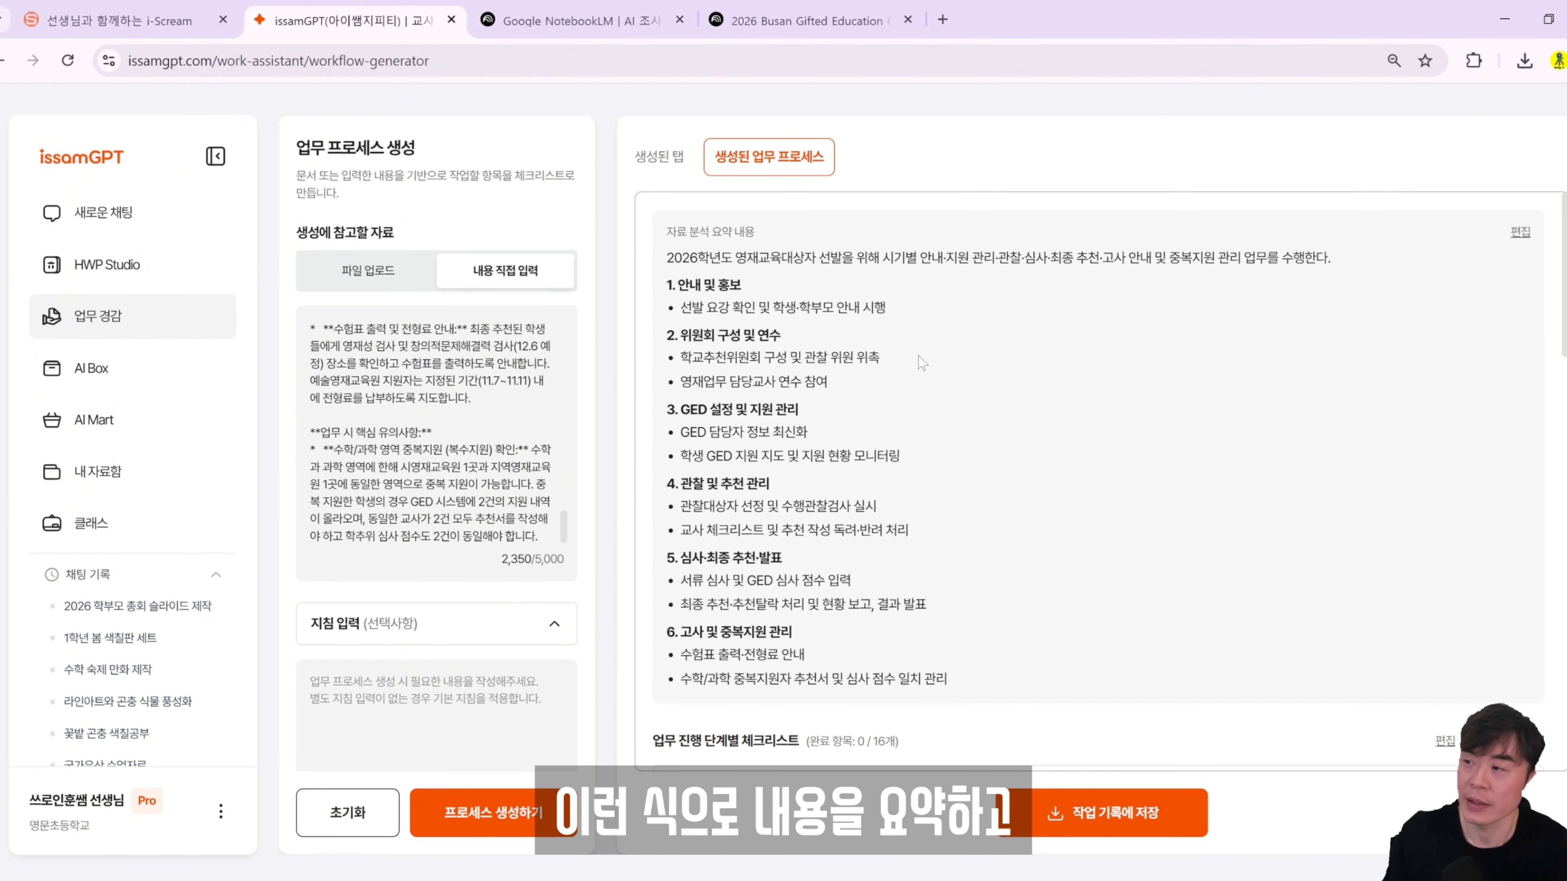
scroll(919, 356, down, 6)
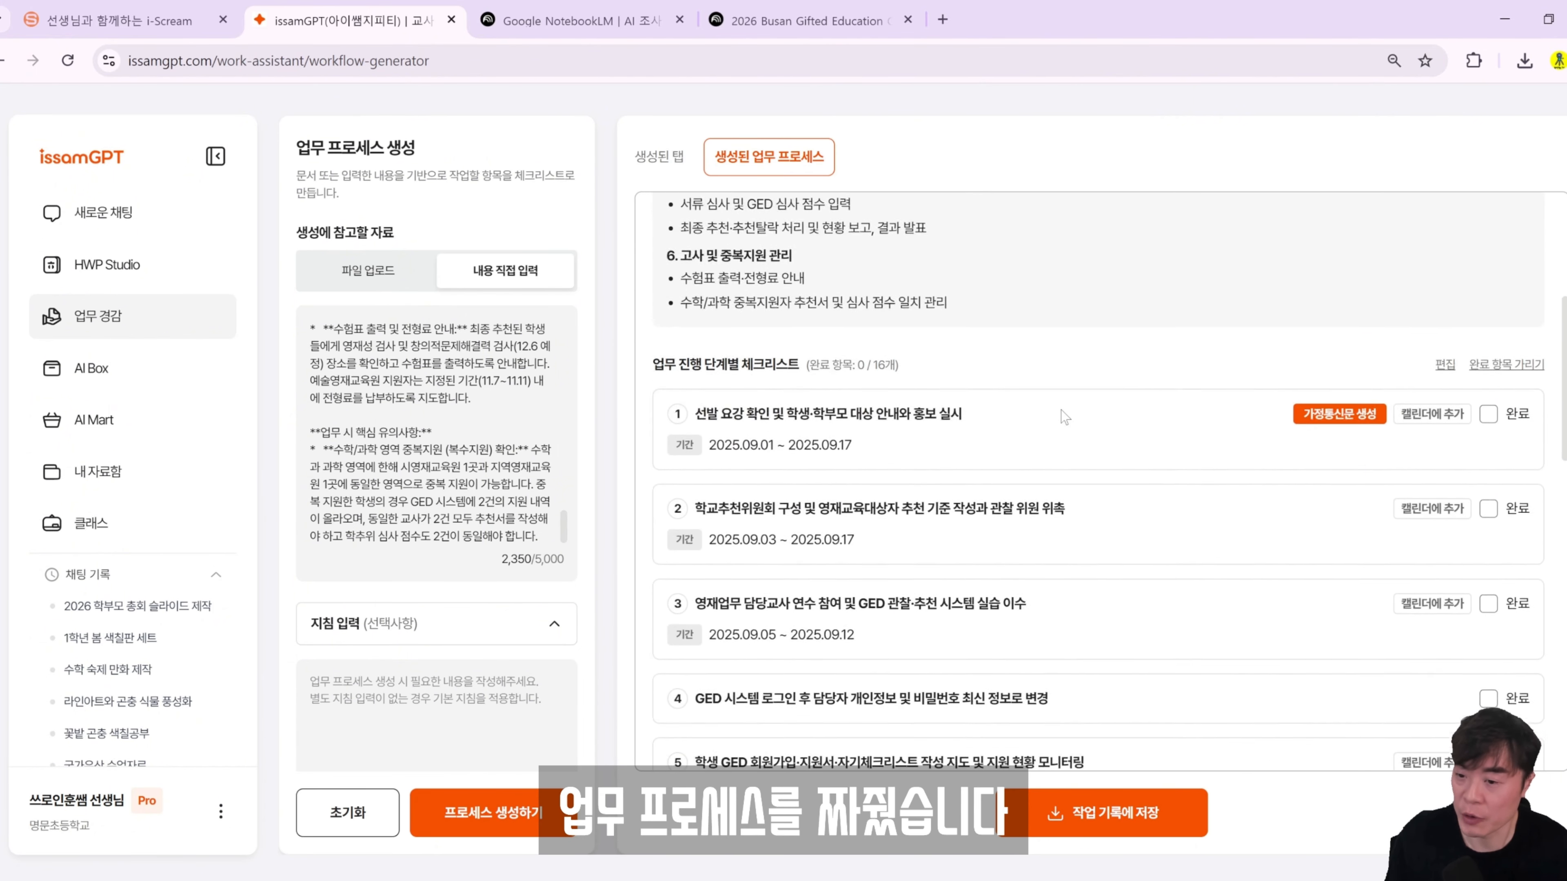
scroll(1062, 412, down, 15)
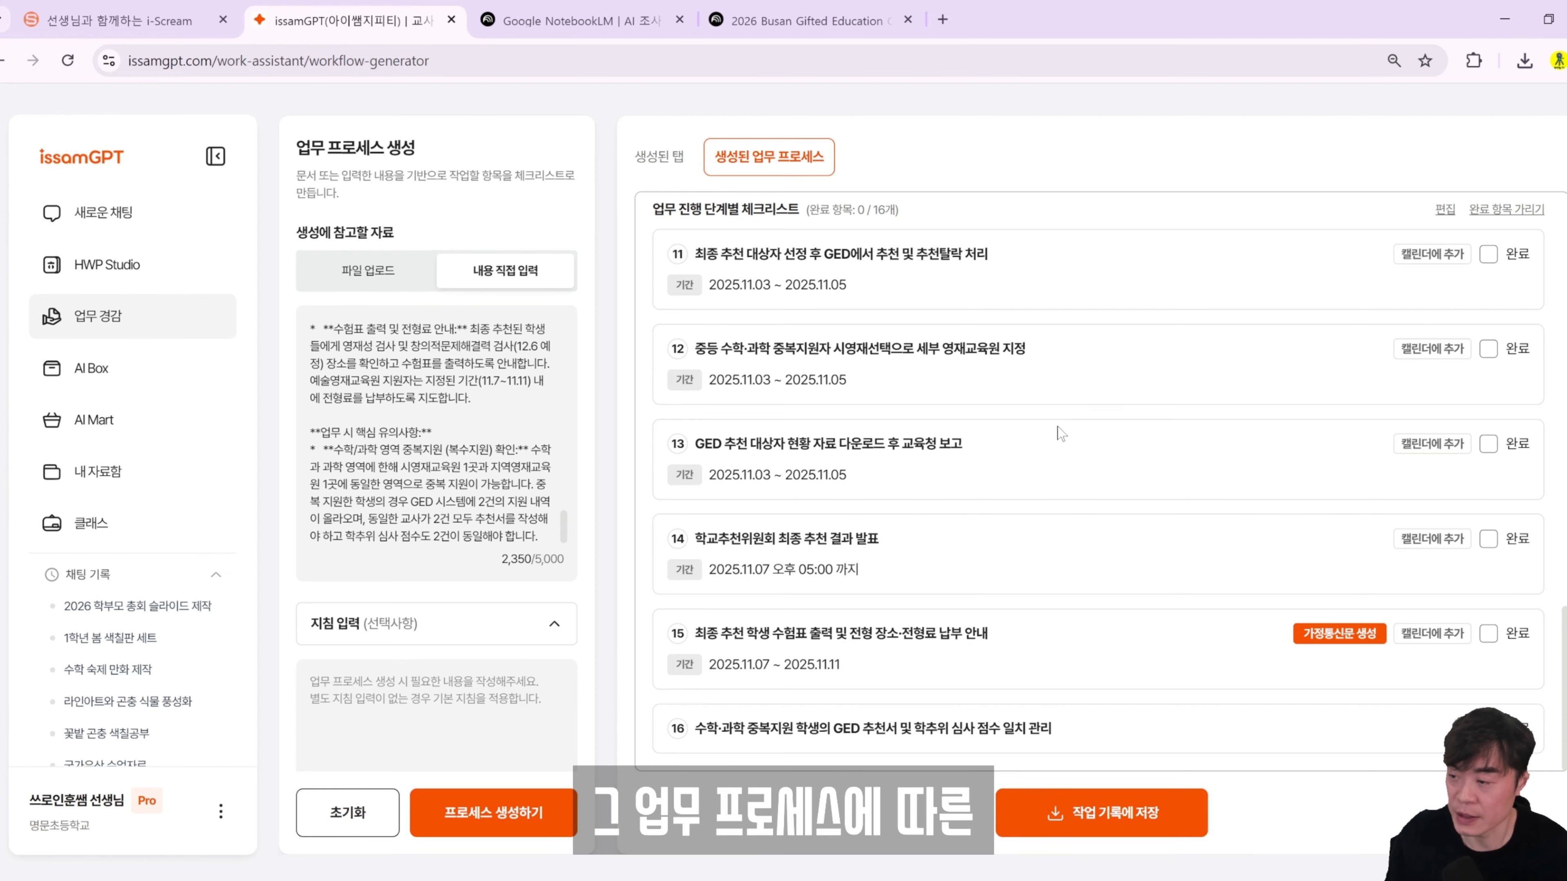
Attach 가정통신문 샘플.hwp as the 가정통신문 template for the work process.
scroll(1180, 584, up, 6)
scroll(1178, 583, up, 13)
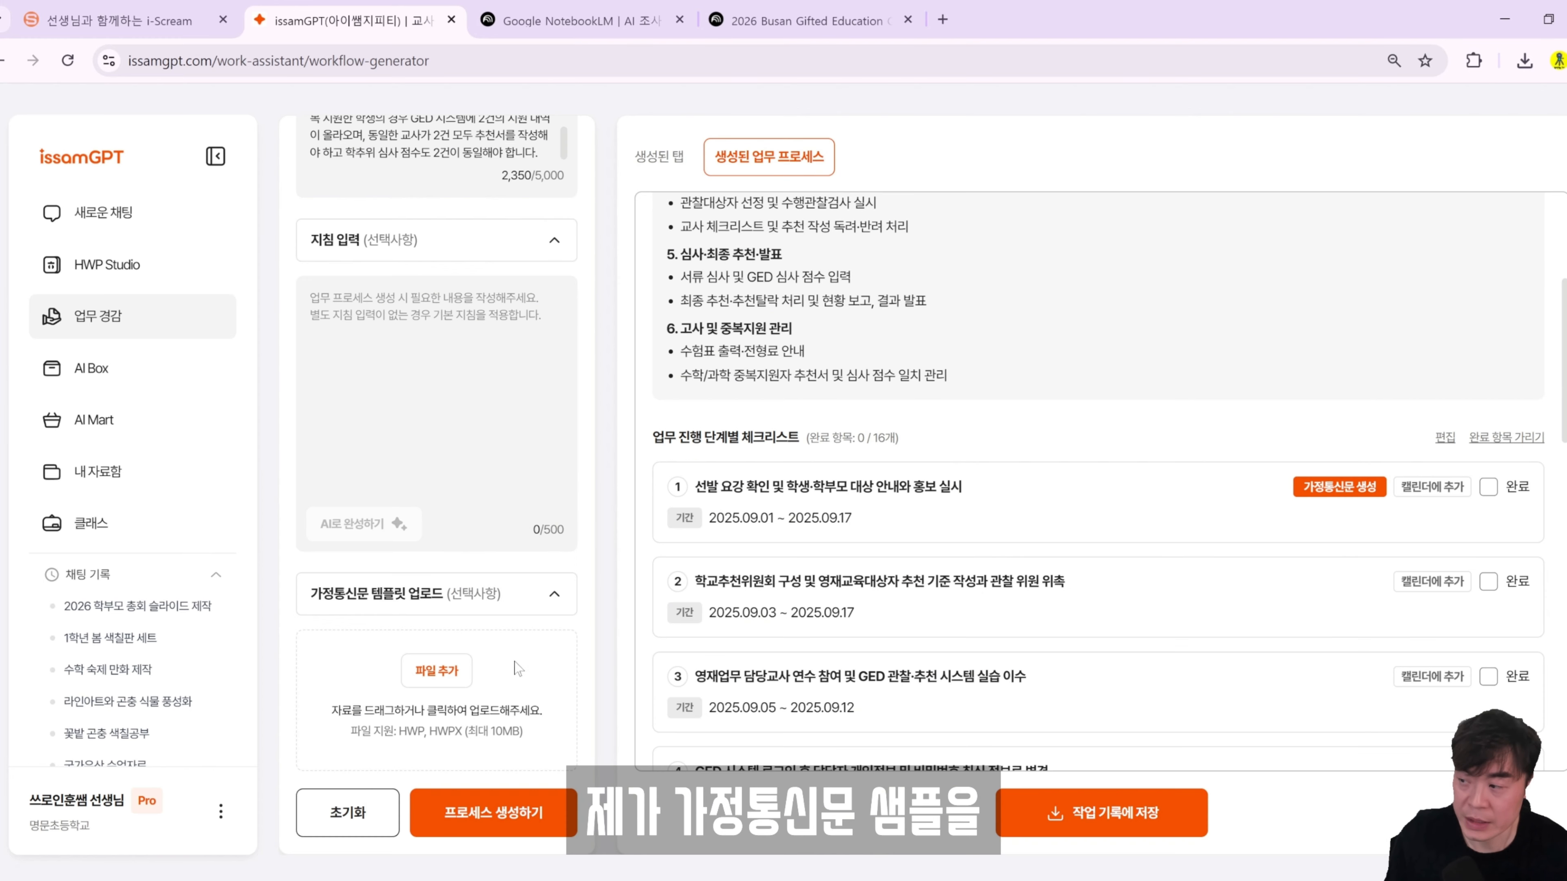
click(463, 678)
double_click(233, 151)
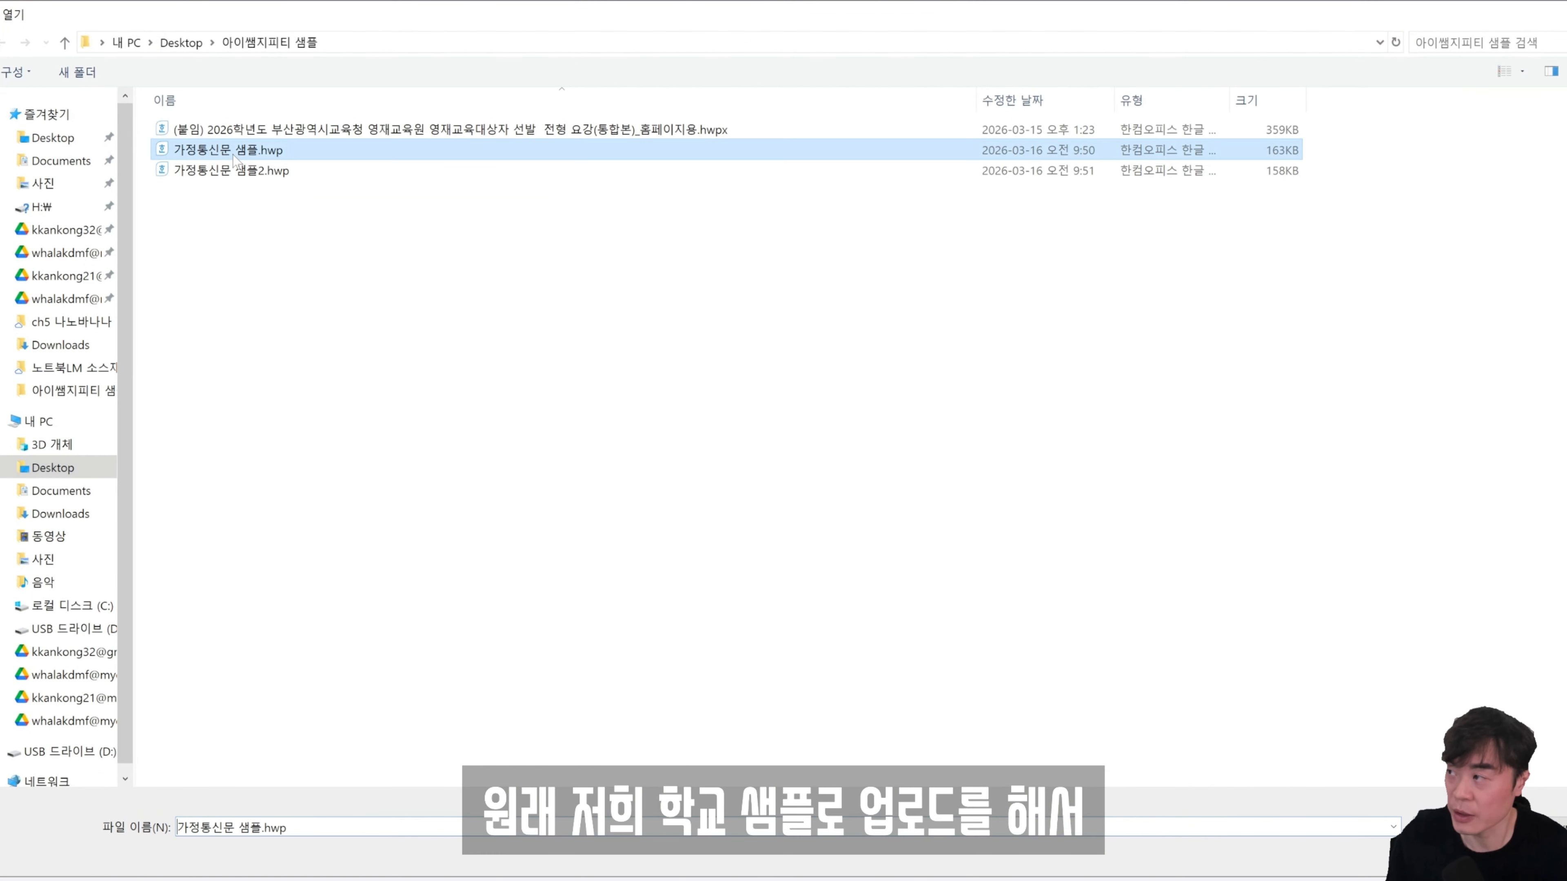
Generate a 가정통신문 for the first checklist item on the selection guidelines and student/parent promotion, and review the draft's header and body.
scroll(379, 654, down, 1)
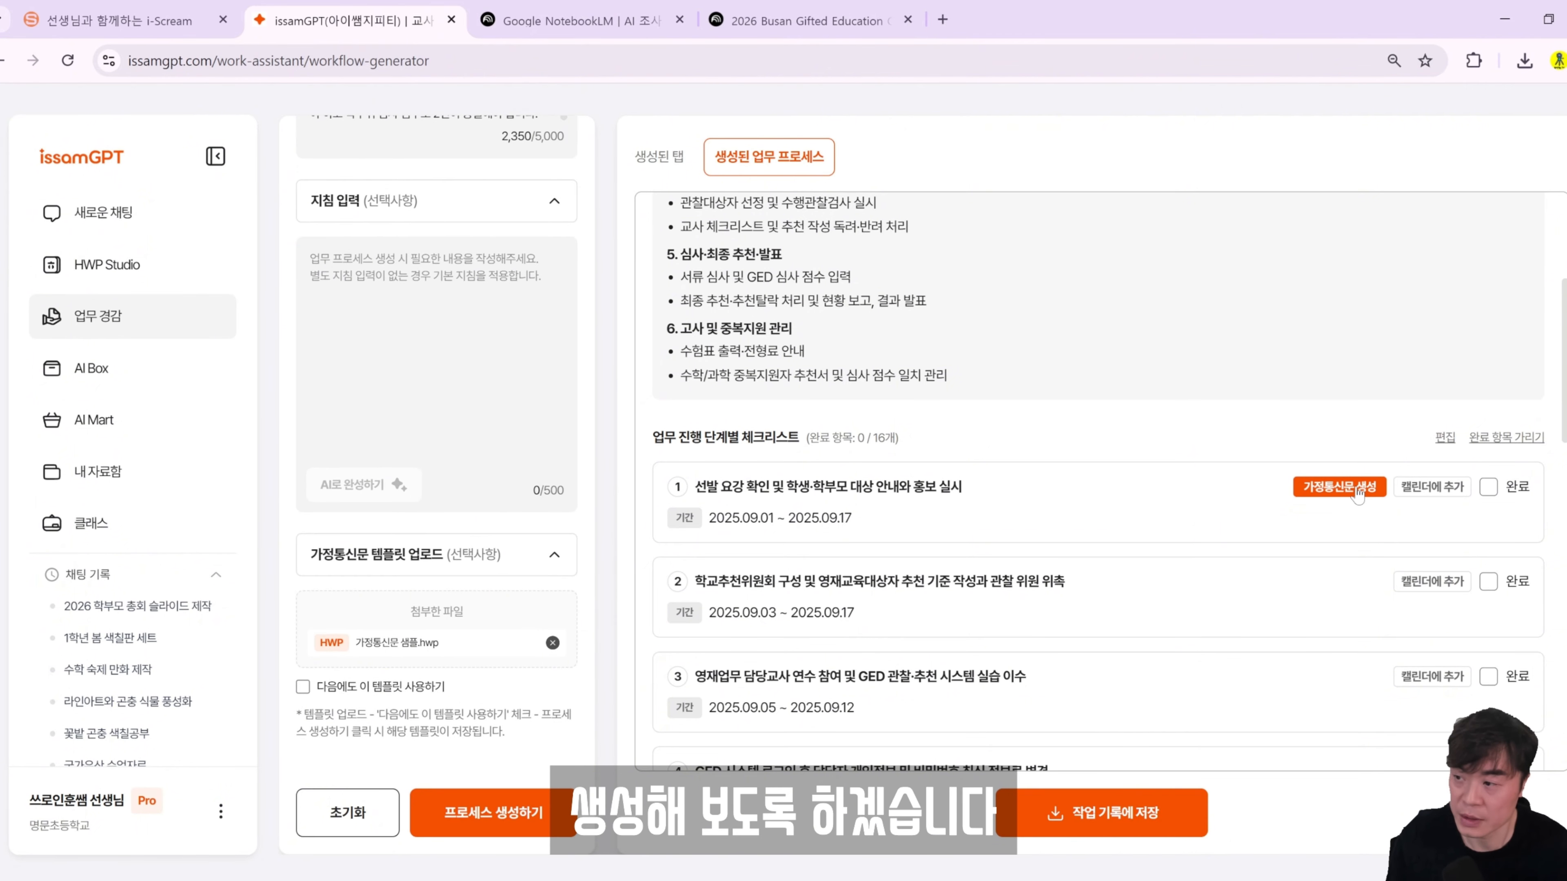
click(1357, 491)
scroll(1141, 537, up, 4)
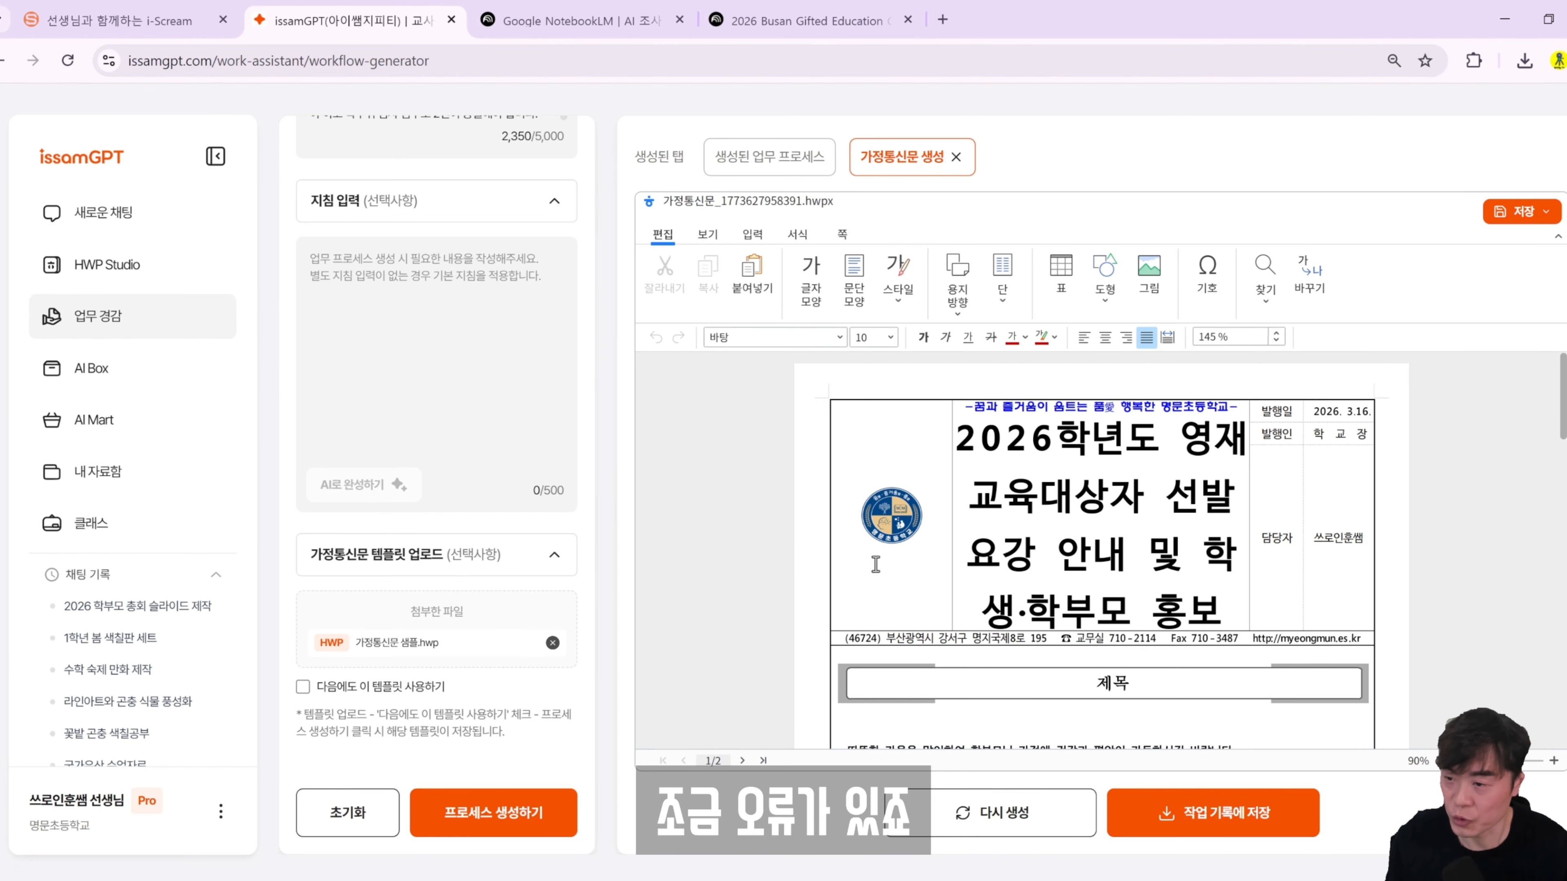
scroll(1126, 570, down, 3)
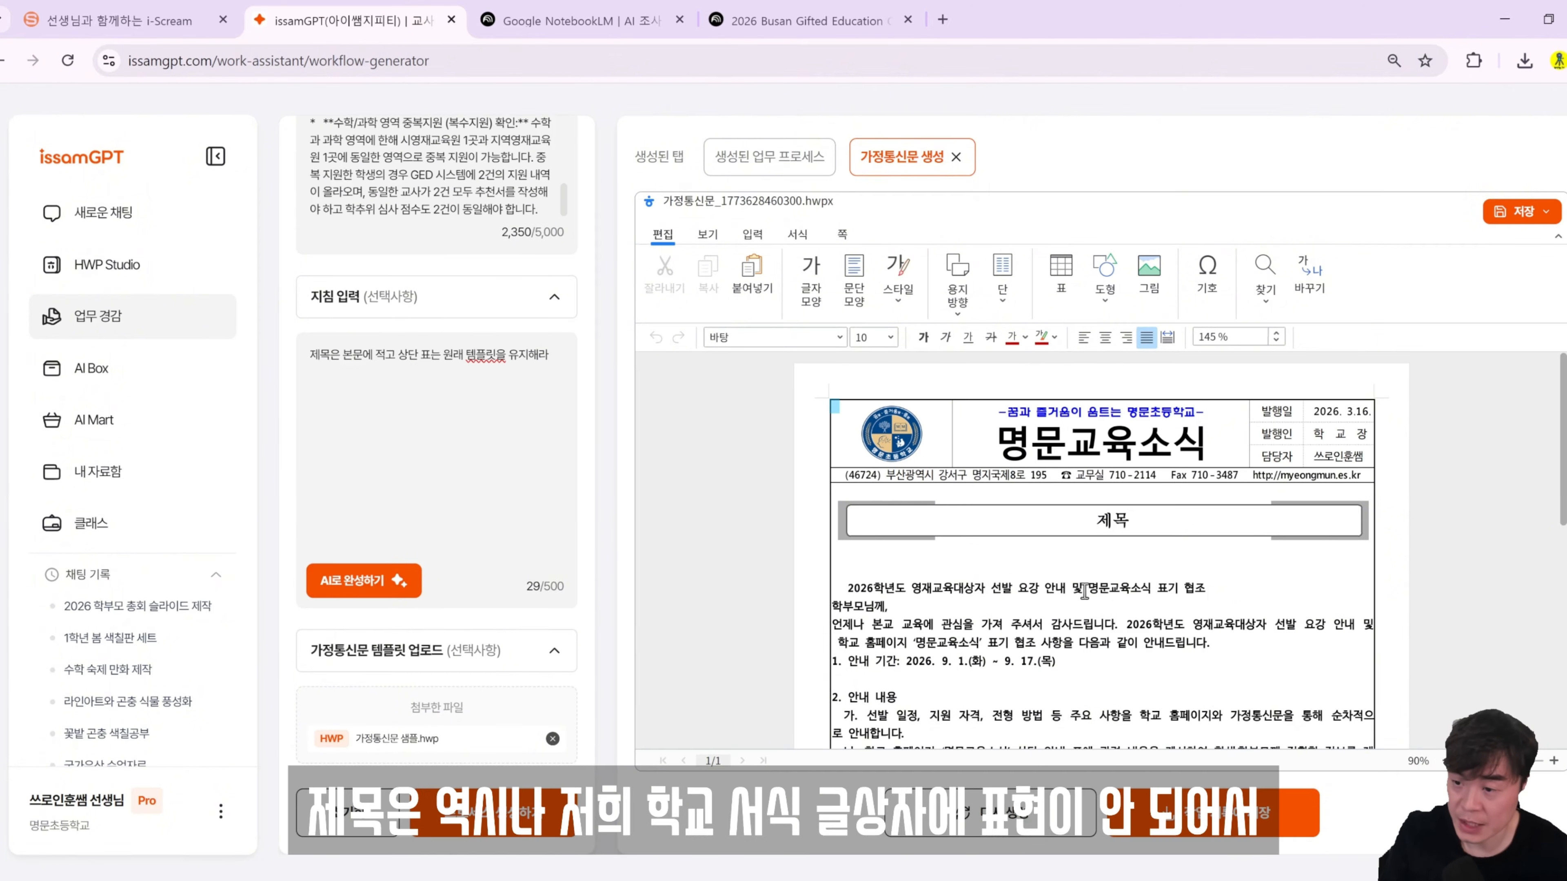
Compare the title placement and body text in the 가정통신문 drafts generated from the templates 가정통신문 샘플.hwp and 가정통신문 샘플2.hwp.
click(1052, 587)
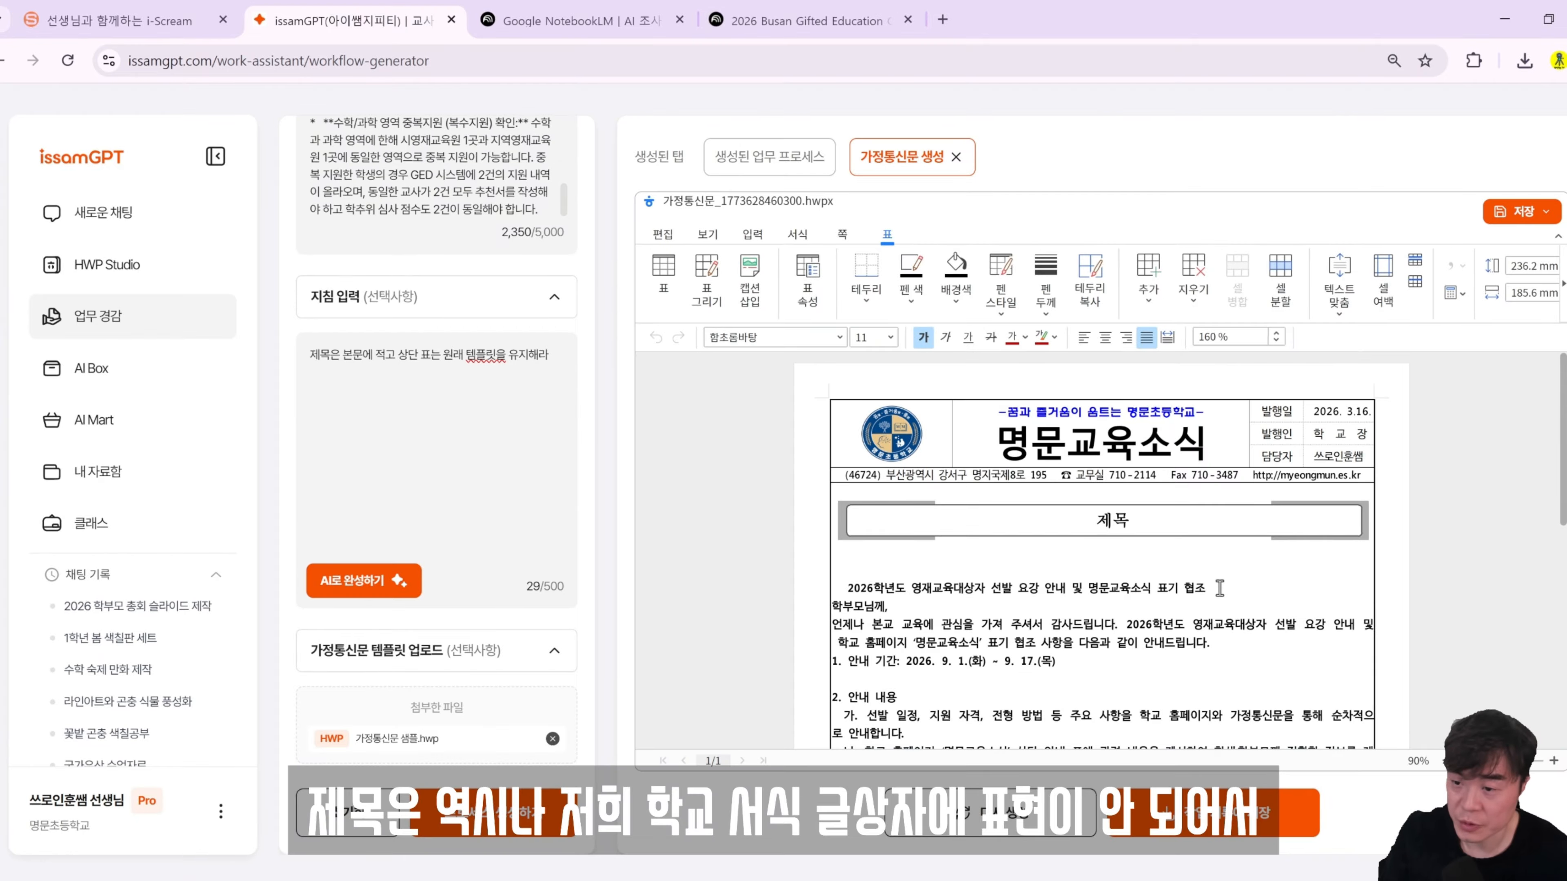
drag(1206, 589, 1103, 527)
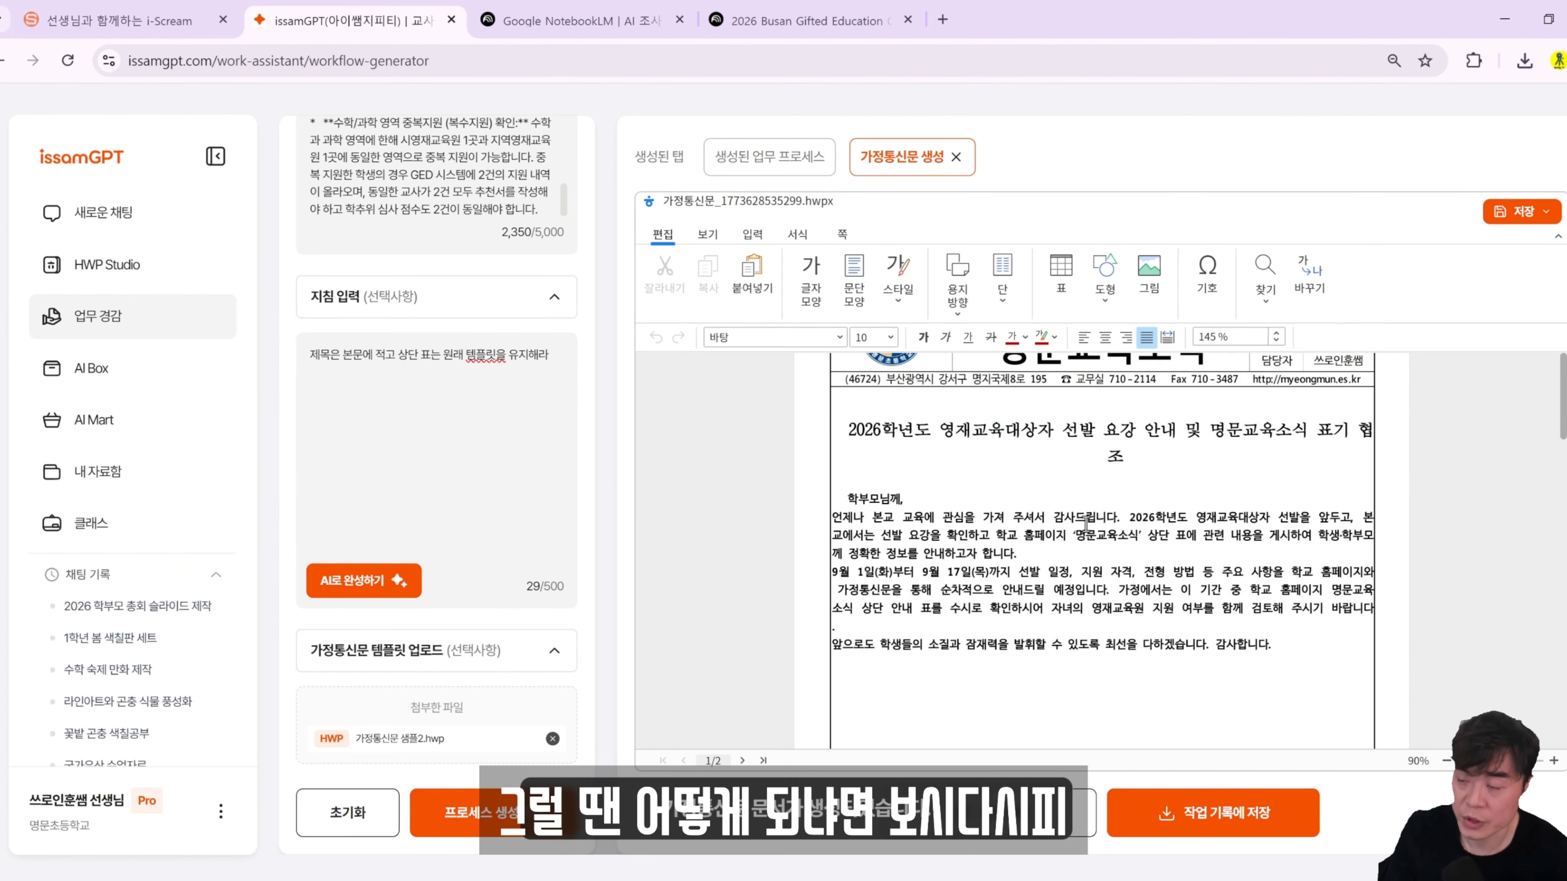
scroll(881, 425, down, 2)
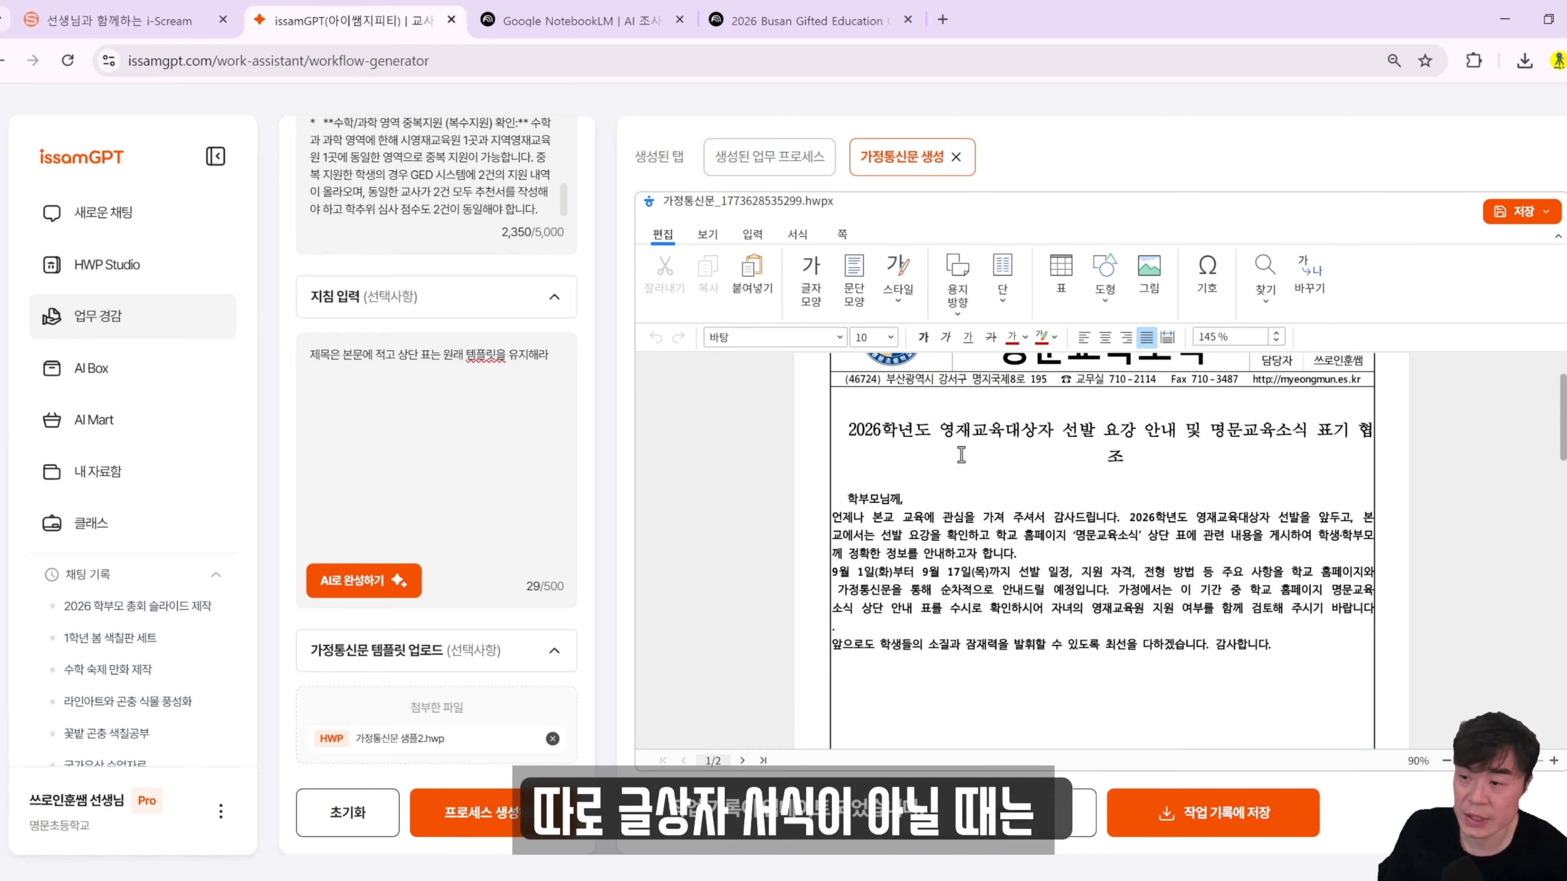
scroll(881, 425, up, 2)
drag(850, 525, 1215, 547)
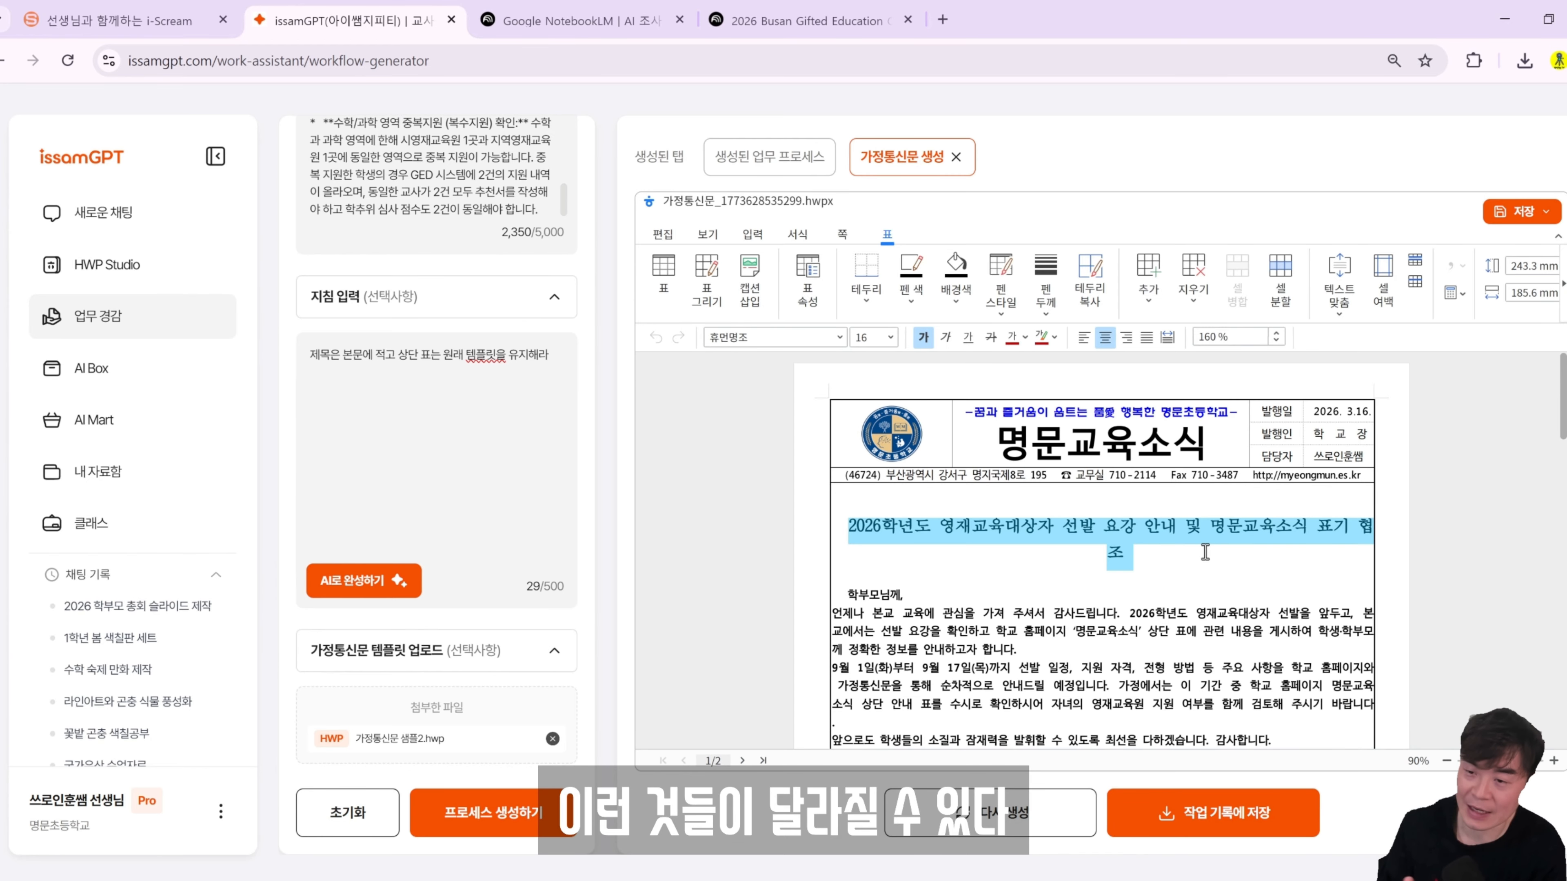
scroll(1205, 553, down, 3)
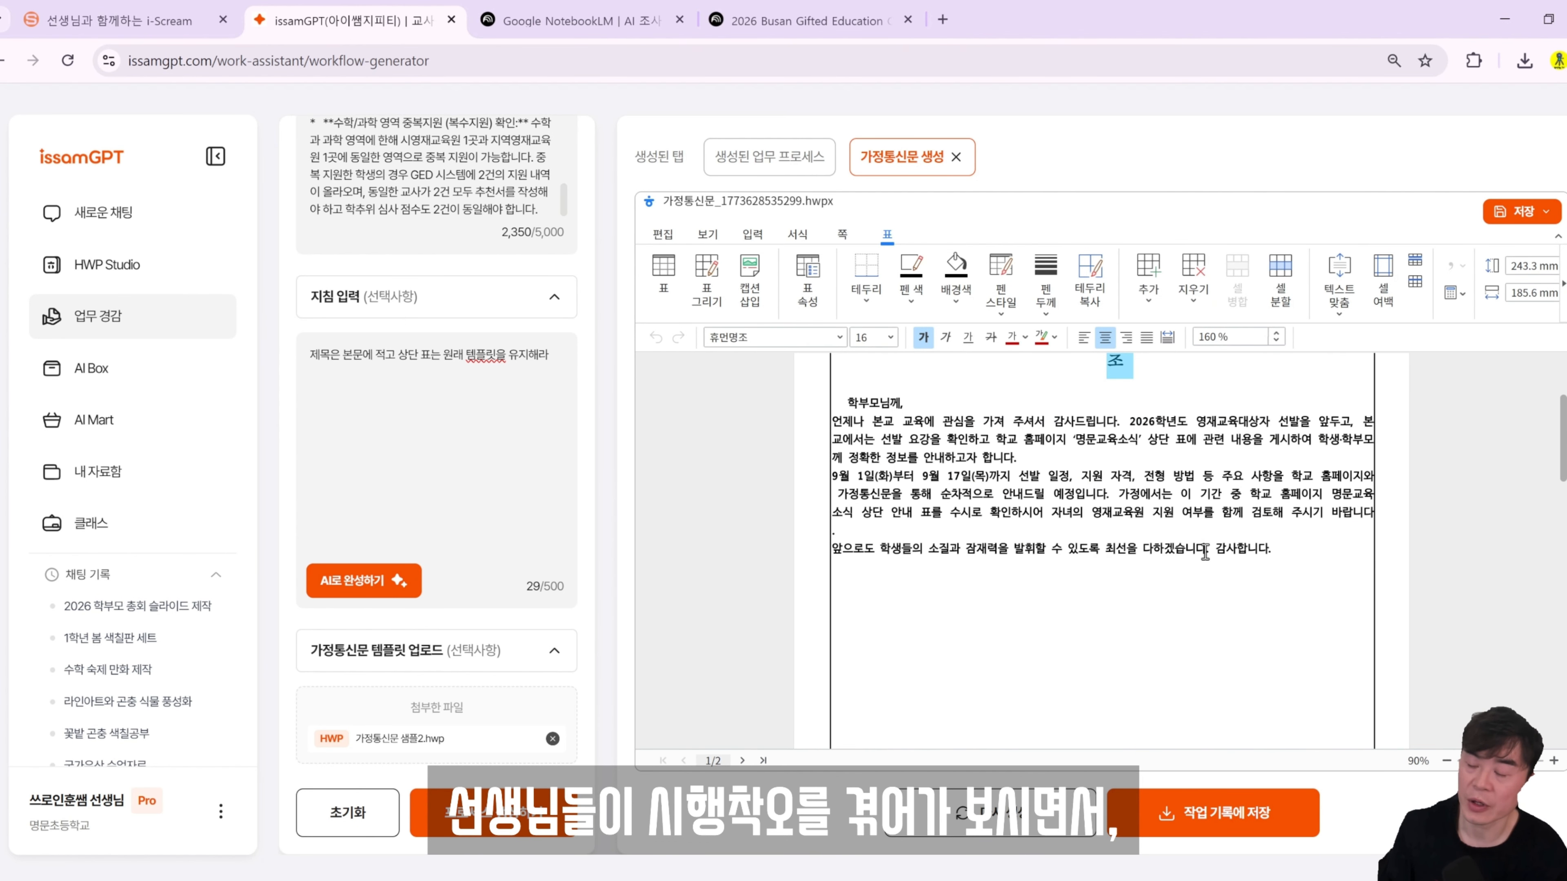